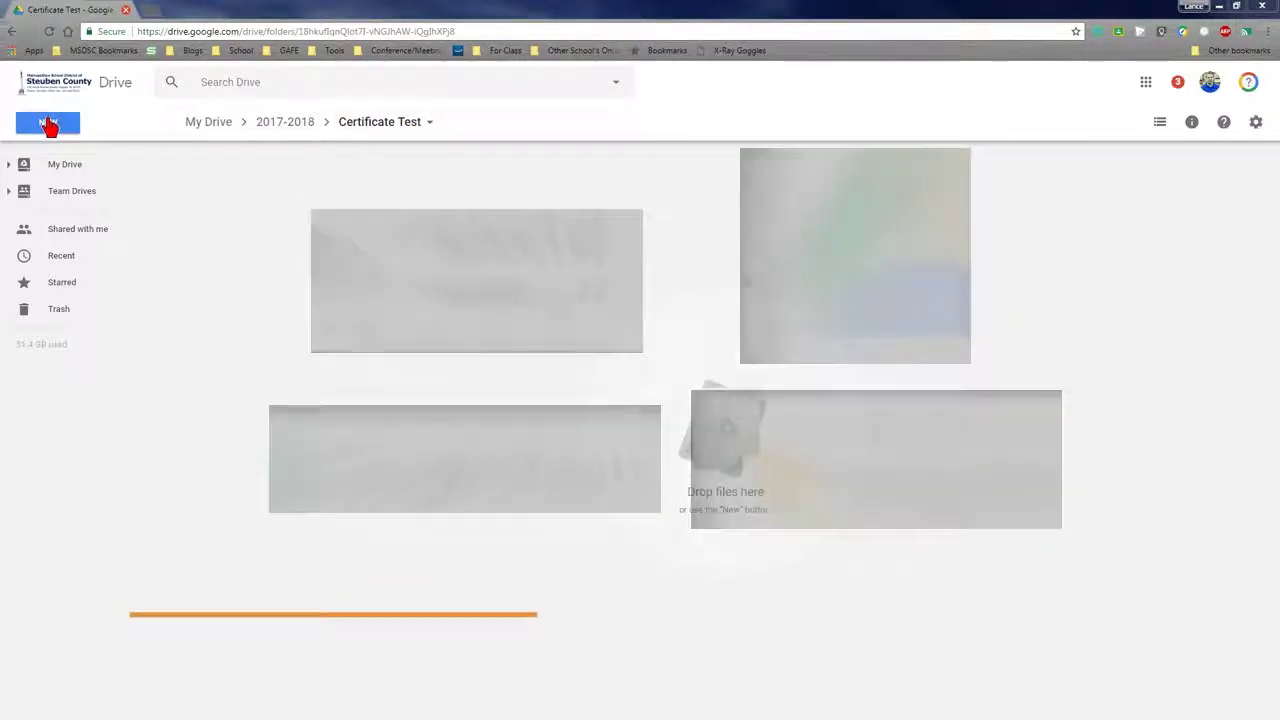
# Create a blank spreadsheet titled 'Certificate Test Sheet' and go back to the Drive folder
pyautogui.click(48, 122)
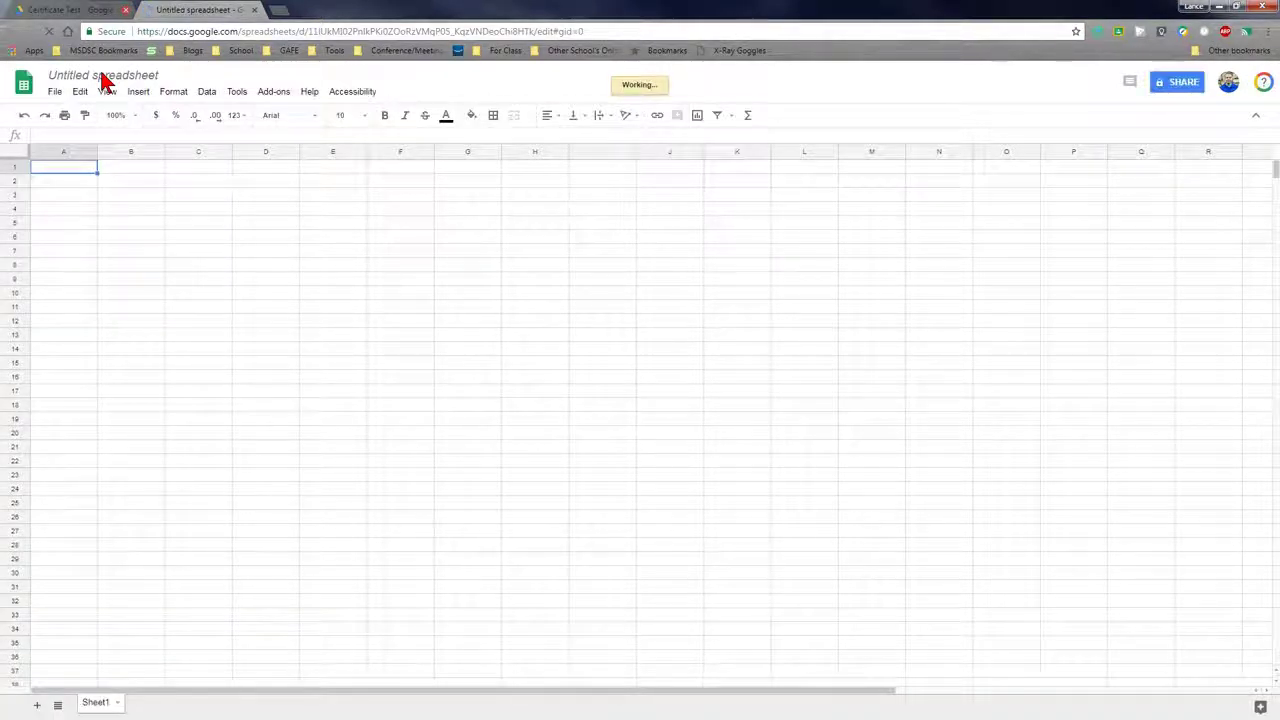
pyautogui.click(101, 74)
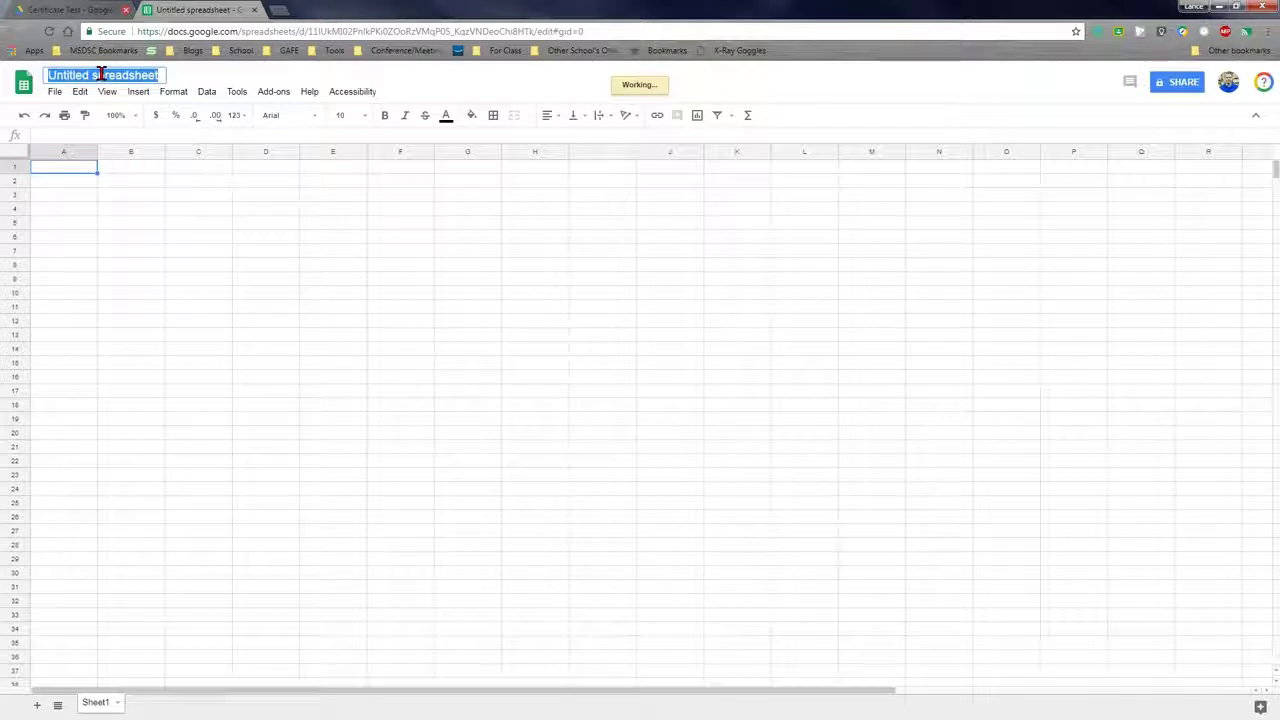
pyautogui.write('Certificate Test Sheet')
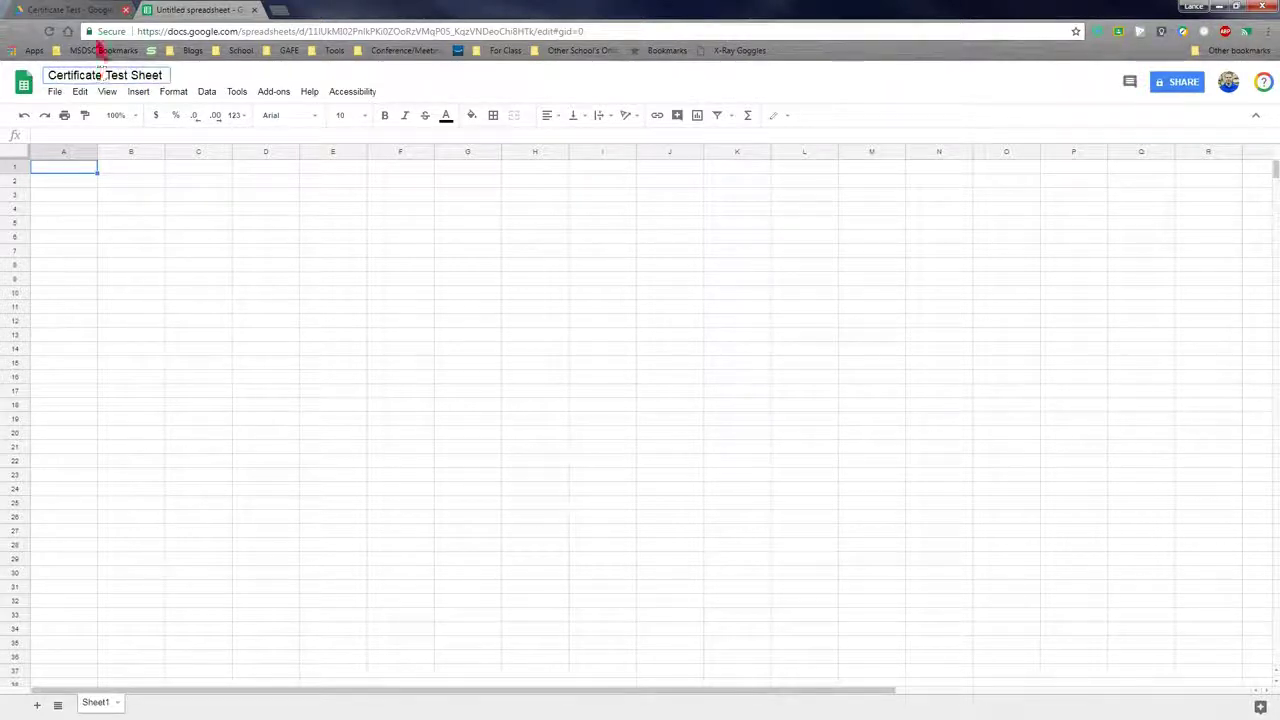
pyautogui.click(100, 12)
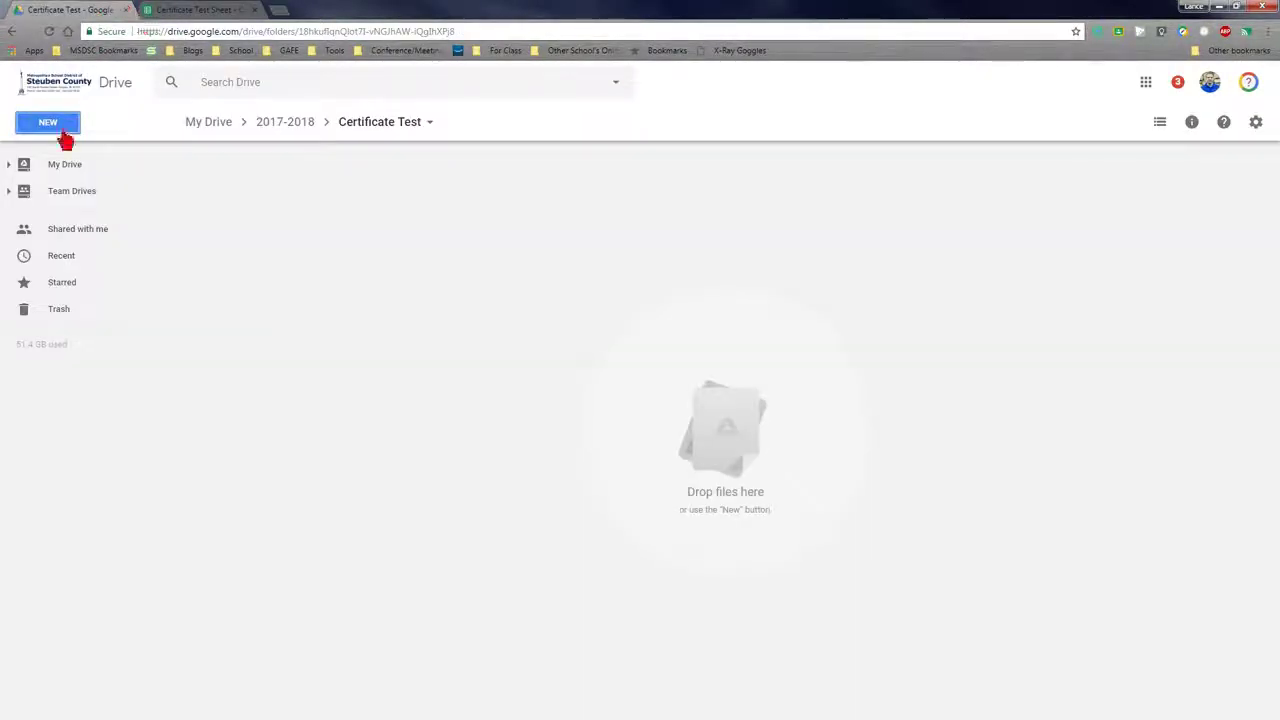
# Create a new Google Slides presentation and title it 'certificate test slides'
pyautogui.click(51, 127)
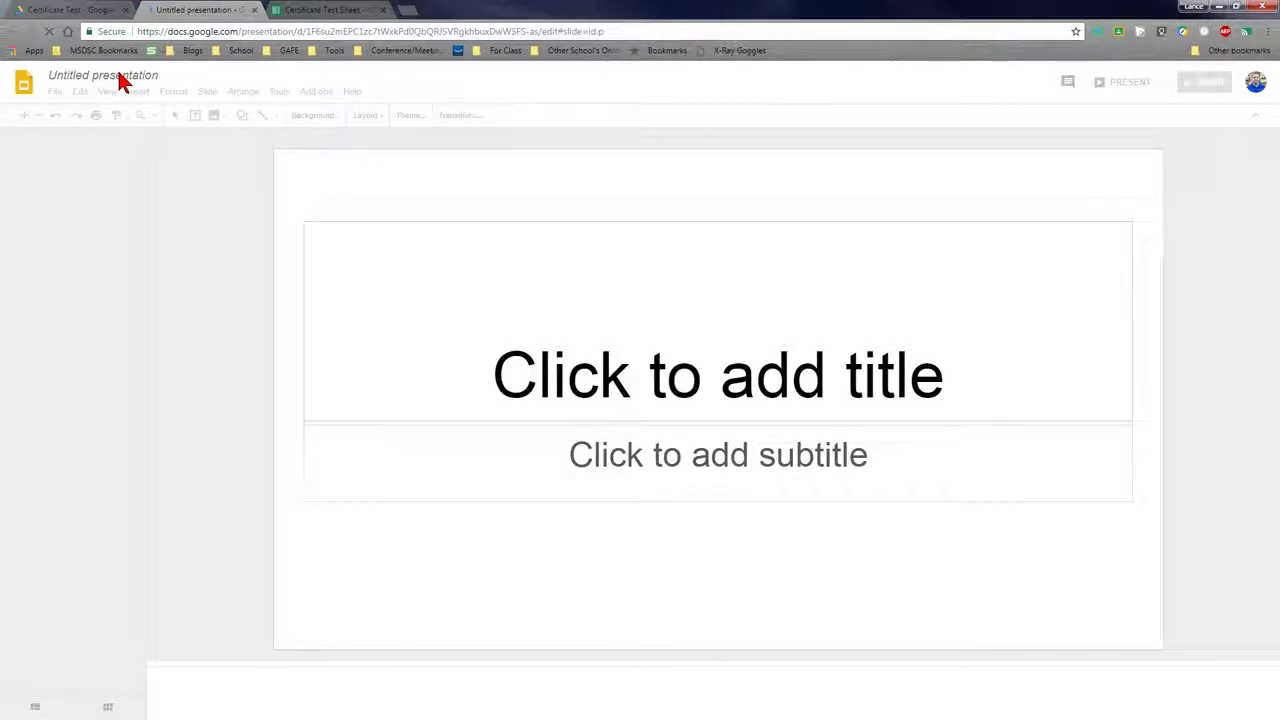
pyautogui.click(118, 77)
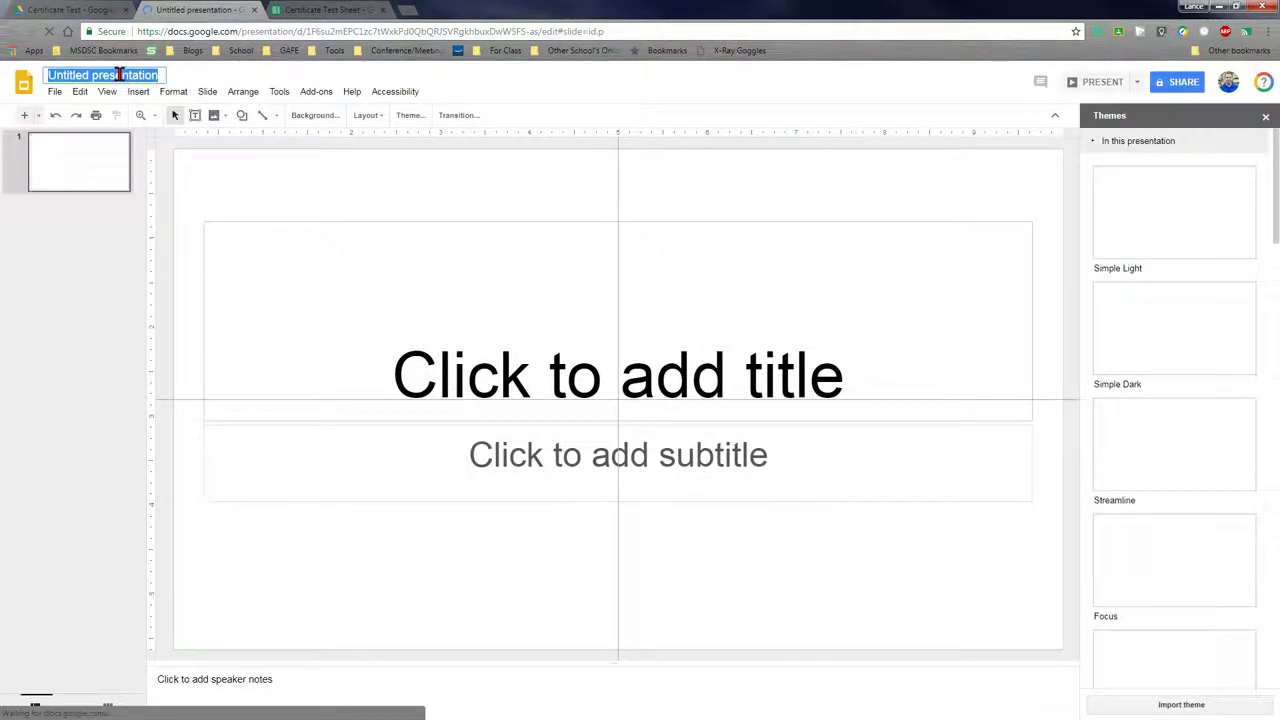
pyautogui.write('certificate test slides')
pyautogui.press('Return')
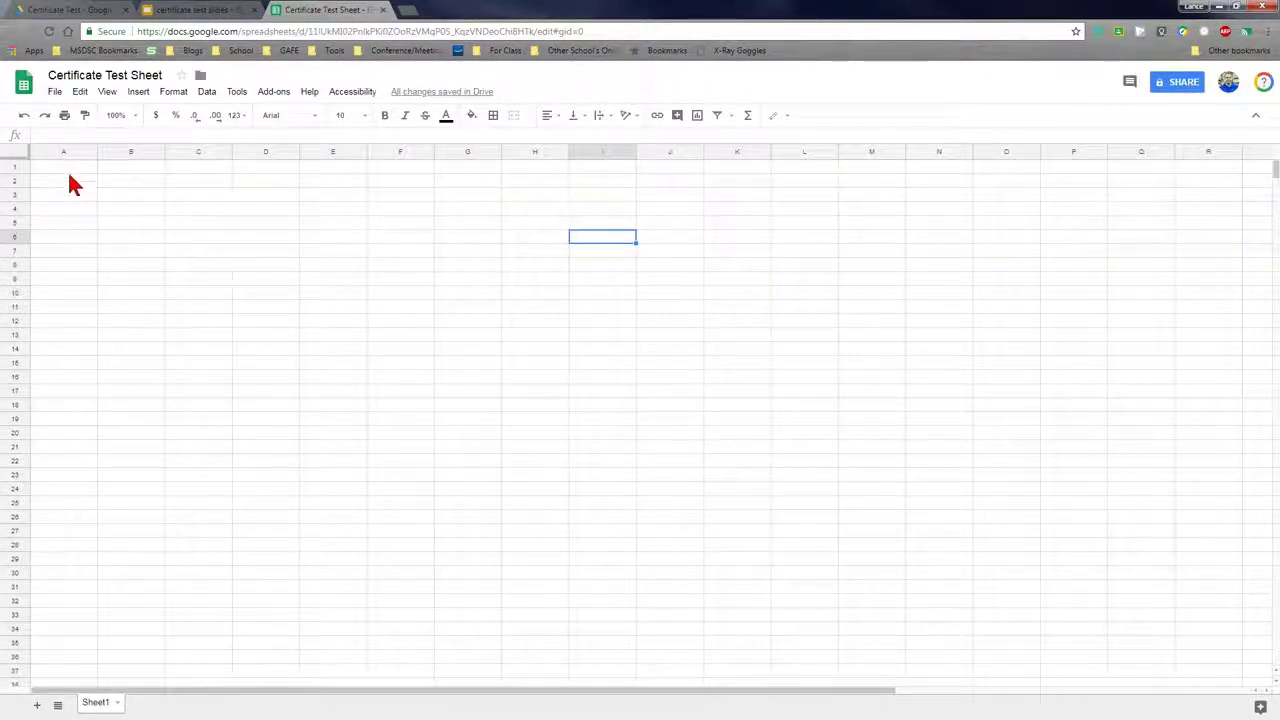
# Enter the headers name, award and date in cells A1:C1
pyautogui.click(65, 169)
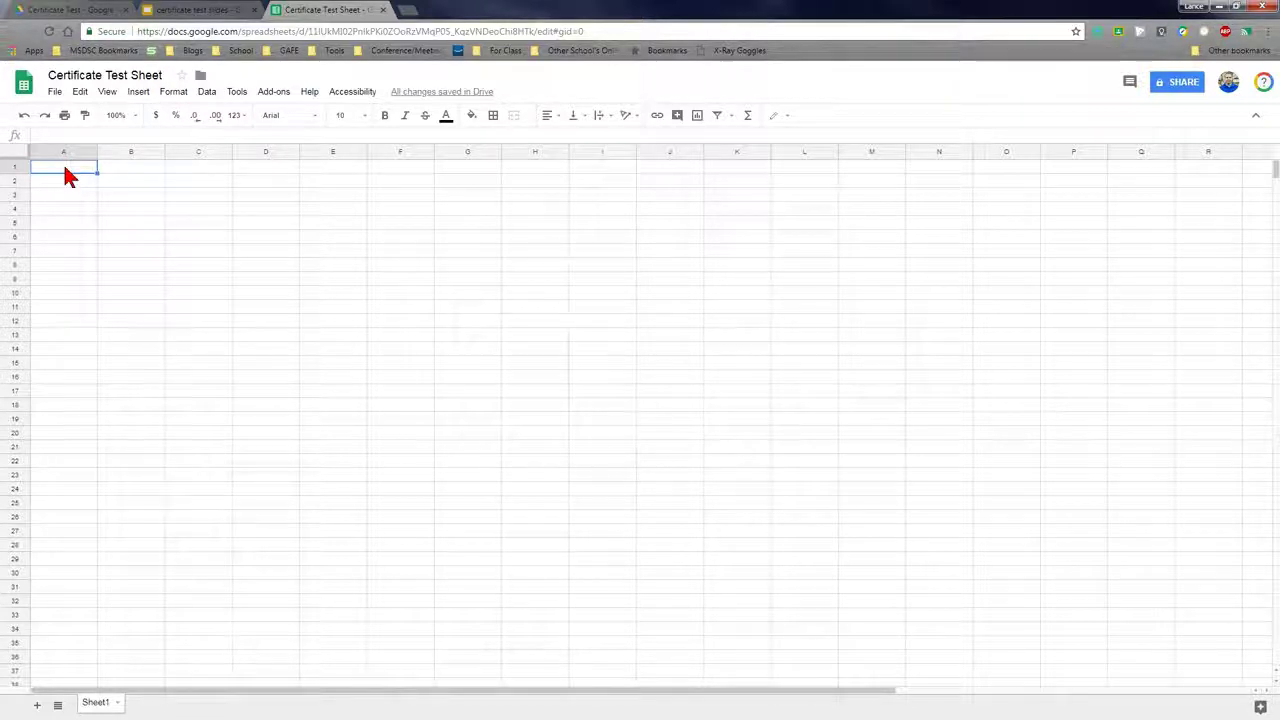
pyautogui.write('name')
pyautogui.press('Tab')
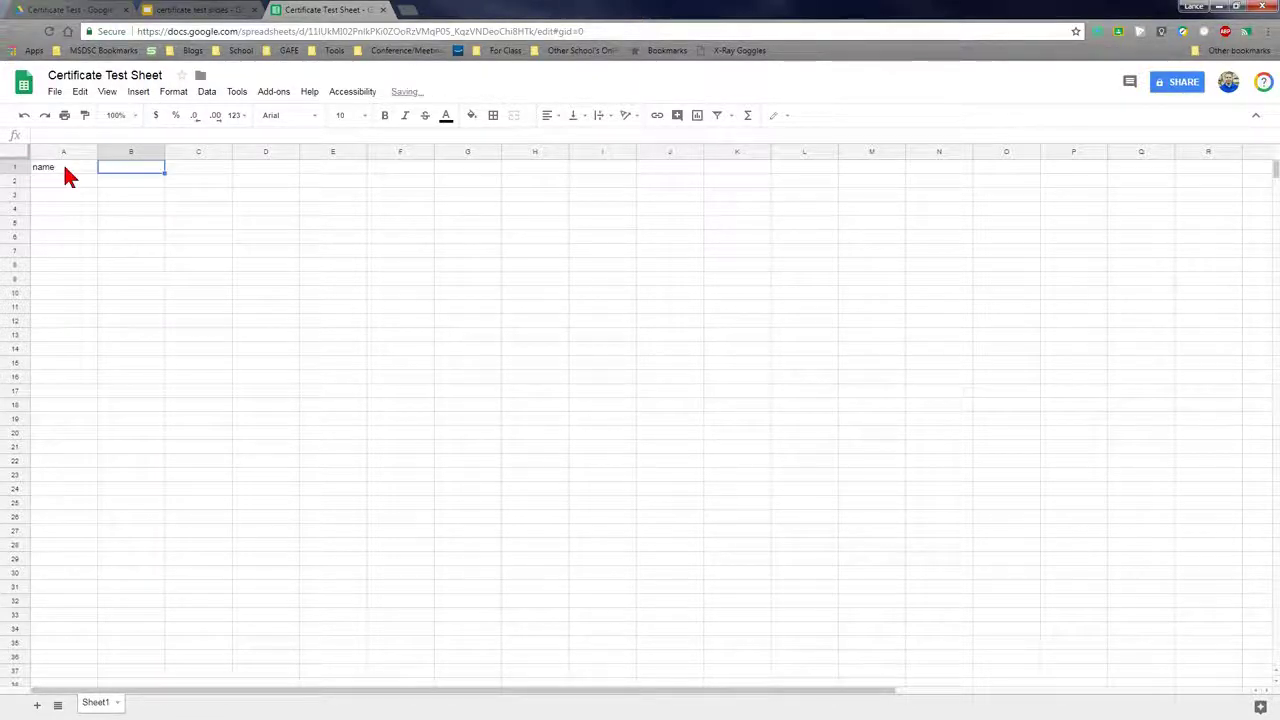
pyautogui.write('award')
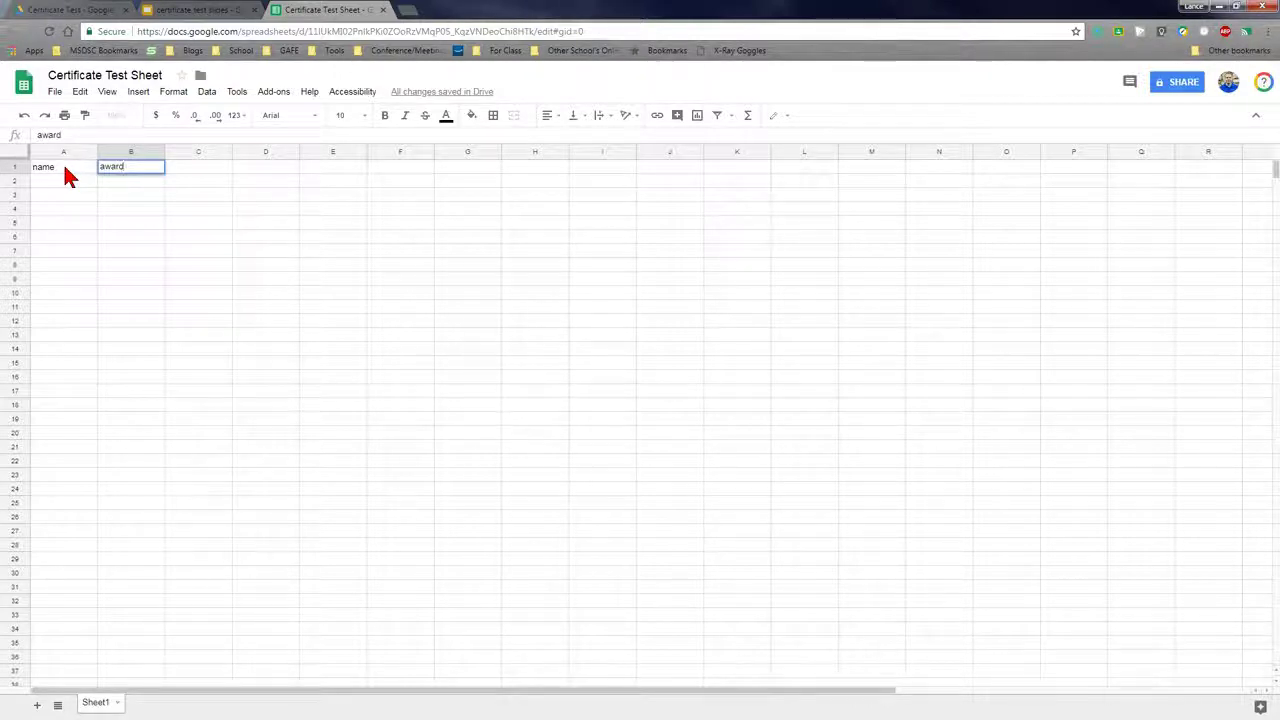
pyautogui.press('Tab')
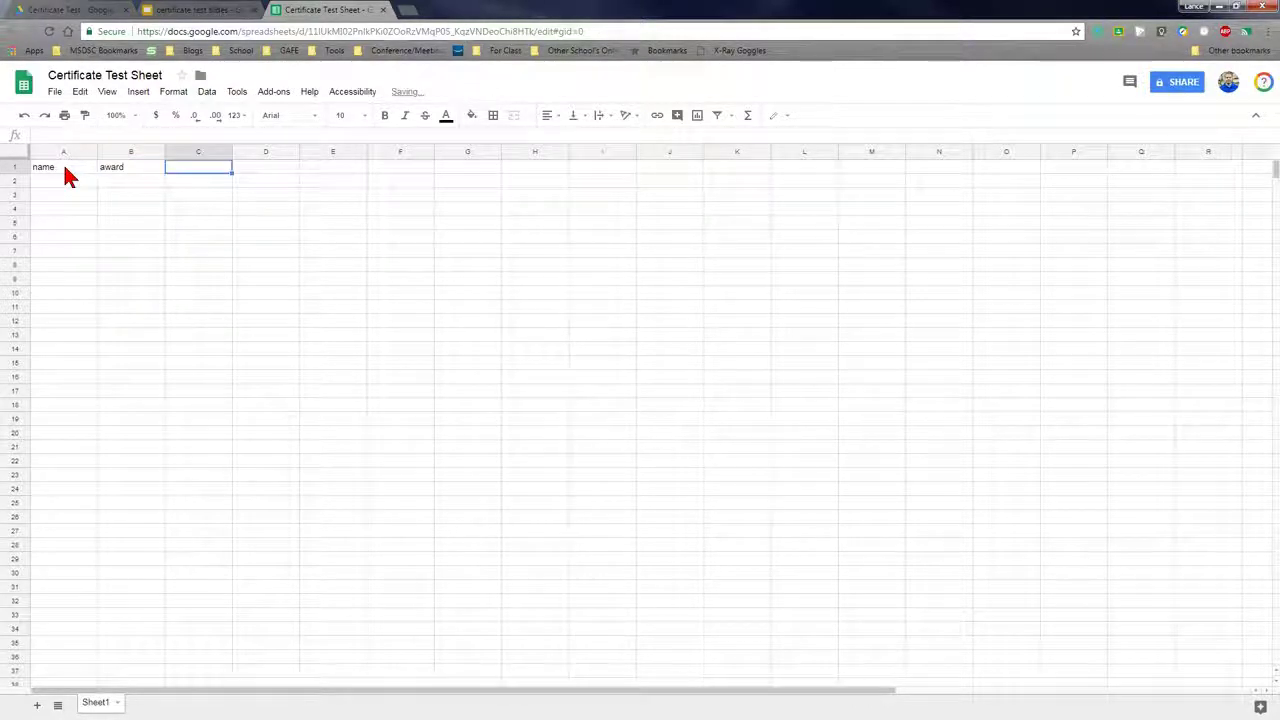
pyautogui.write('date')
# Fill rows 2–3 with each person's name plus Super Social Studies 5/1/2018 and Awesome Administrator 4/30/2018
pyautogui.click(62, 181)
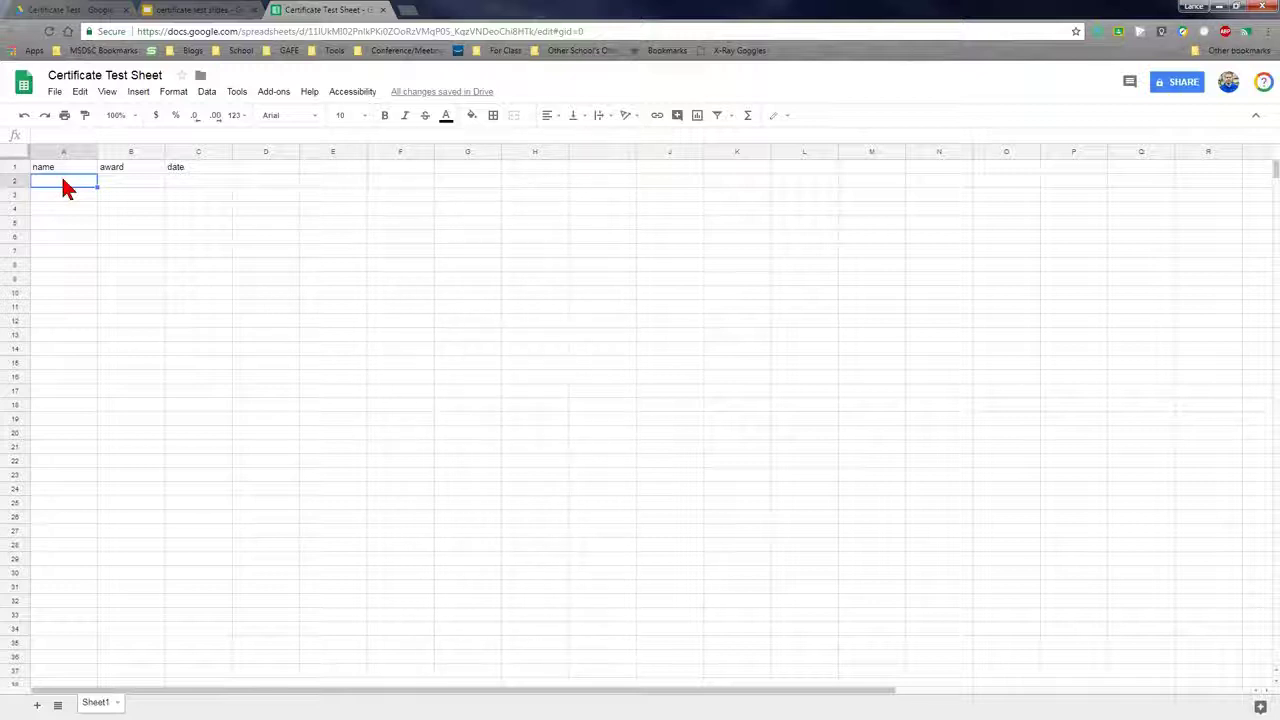
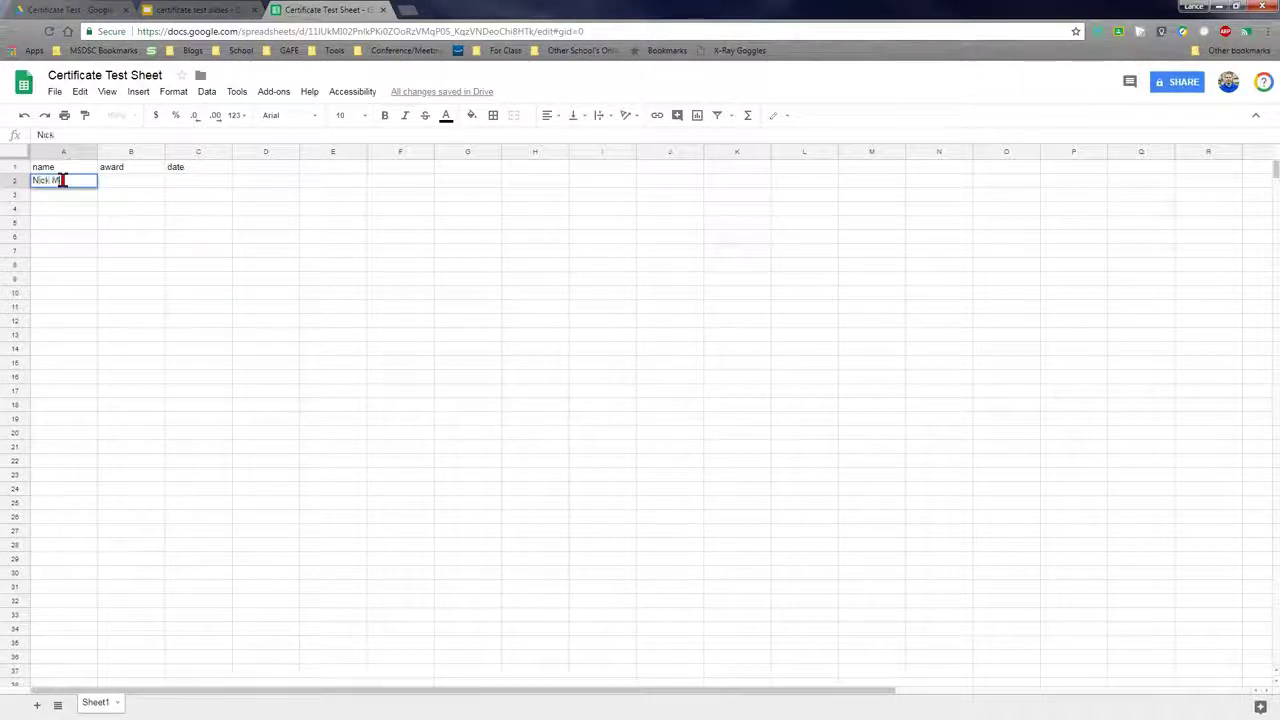
pyautogui.press('Tab')
pyautogui.write('Super Social Studies')
pyautogui.press('Tab')
pyautogui.write('5/1/2018')
pyautogui.press('Return')
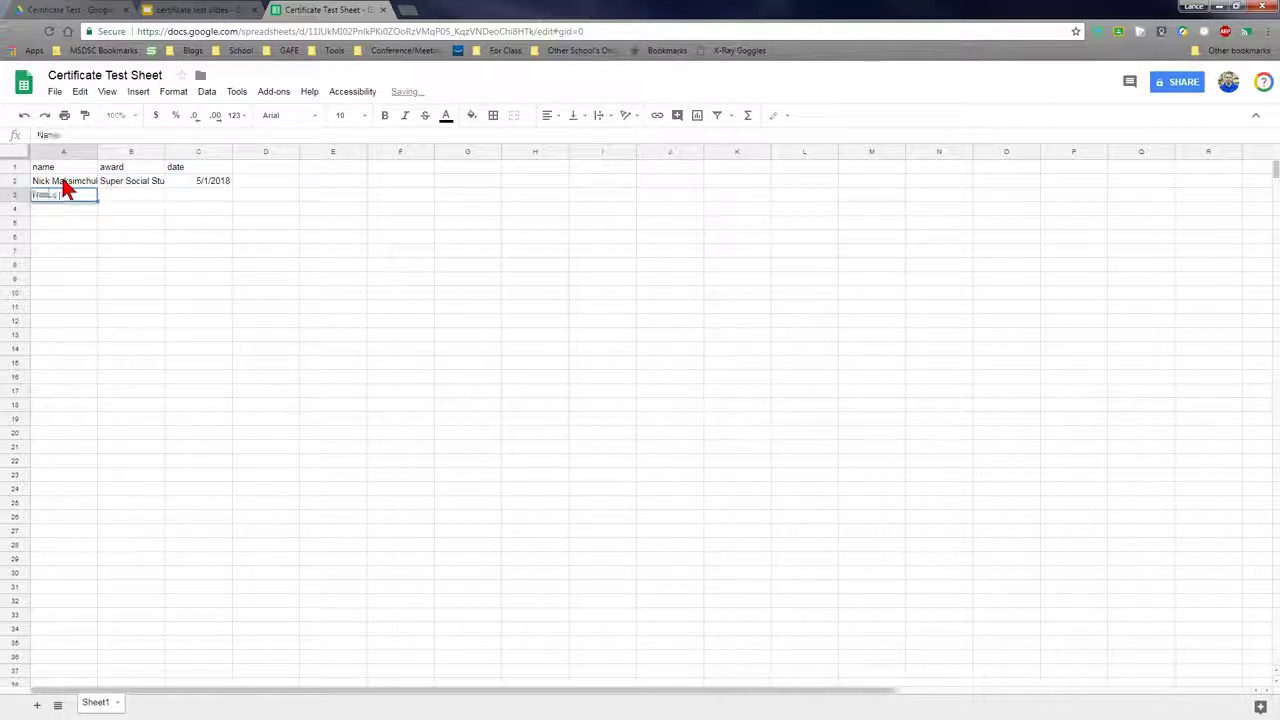
pyautogui.press('Tab')
pyautogui.write('Awesome Administrator')
pyautogui.press('Tab')
pyautogui.write('4/30/2018')
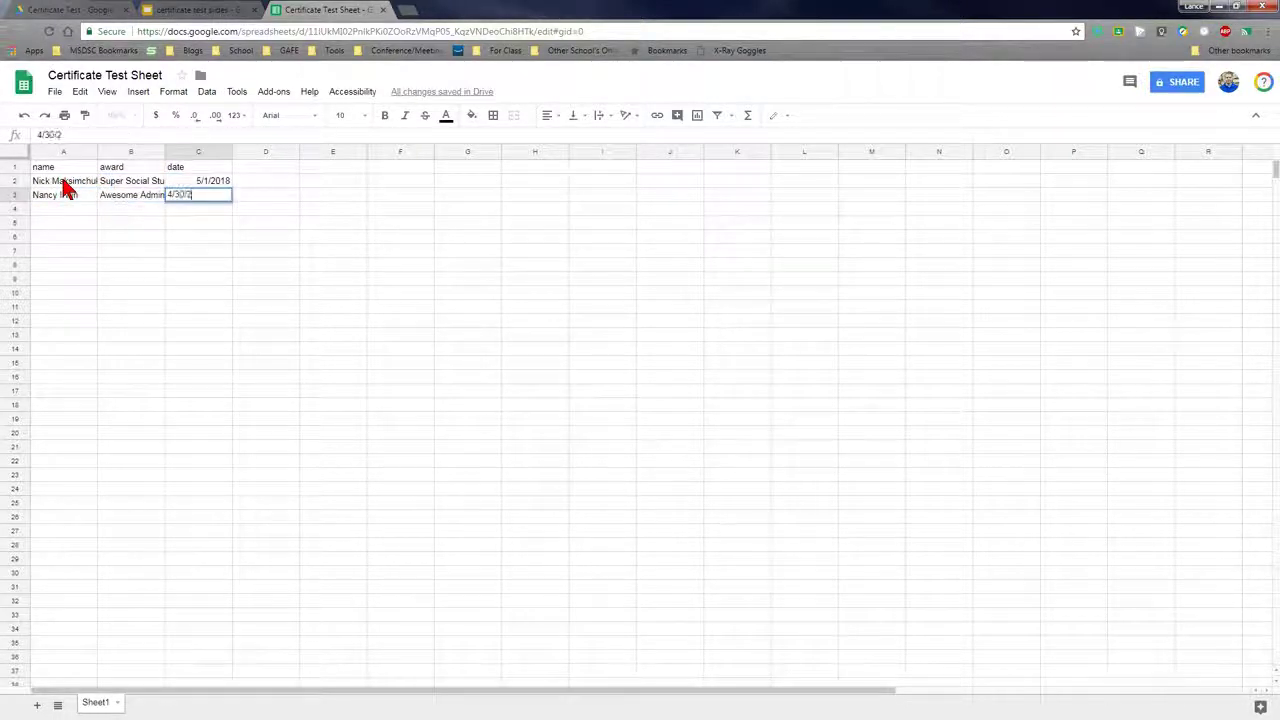
pyautogui.press('Return')
# Fill rows 4–6 with names and awards Business in the Future, Party in the Back, Data Drva, dated 3/10/2018, 3/10/2018, 5/10/2018
pyautogui.press('Tab')
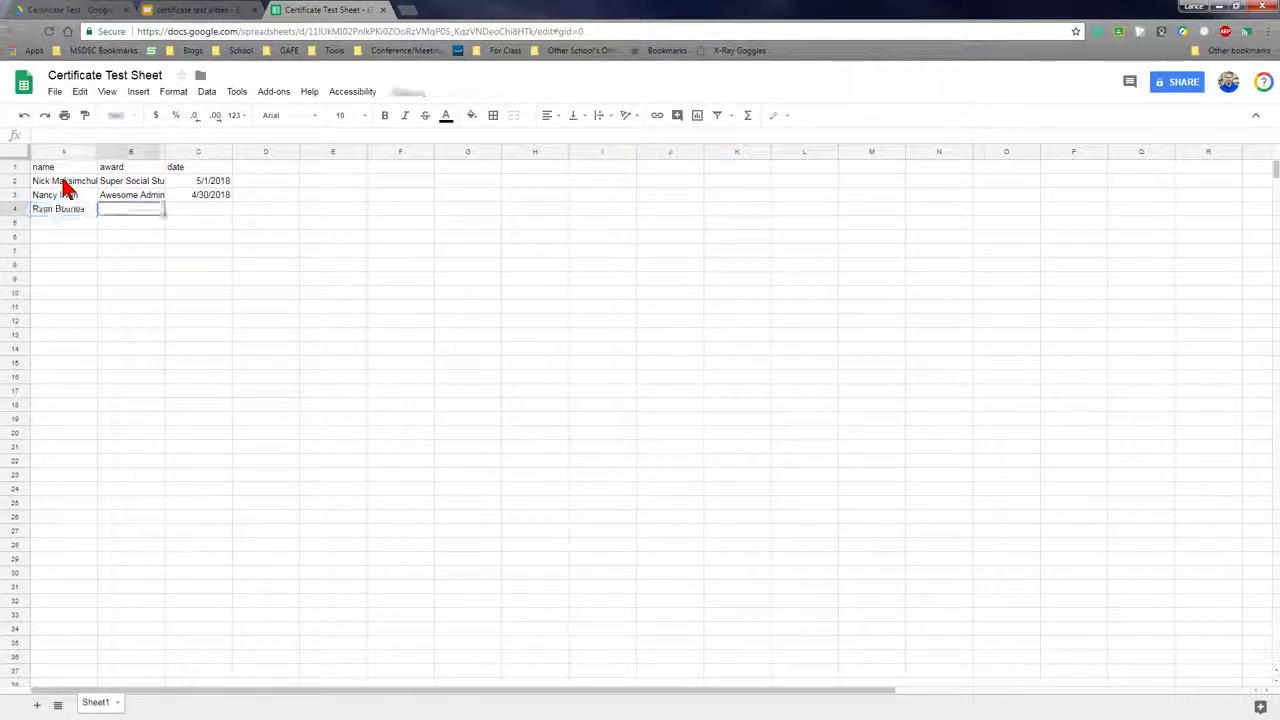
pyautogui.write('Business in the Future')
pyautogui.press('Tab')
pyautogui.write('3/10/2018')
pyautogui.press('Return')
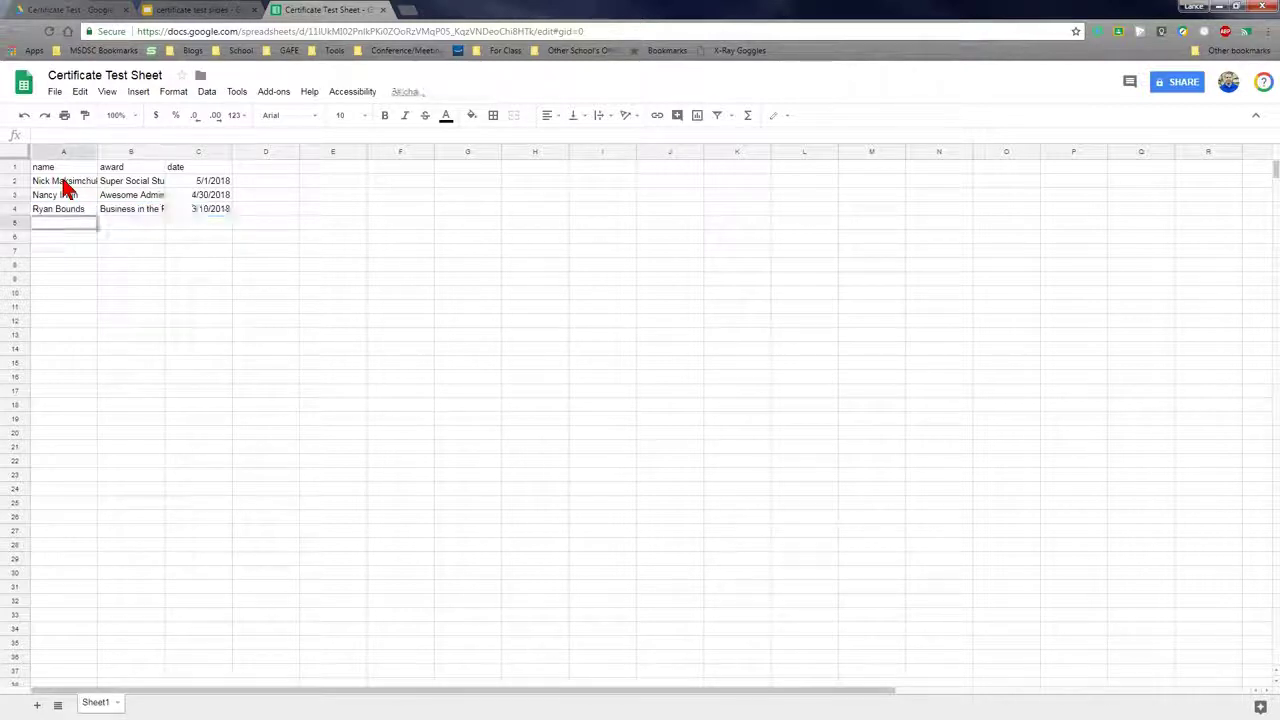
pyautogui.press('Tab')
pyautogui.write('Party in the Back')
pyautogui.press('Tab')
pyautogui.write('3/10/2018')
pyautogui.press('Return')
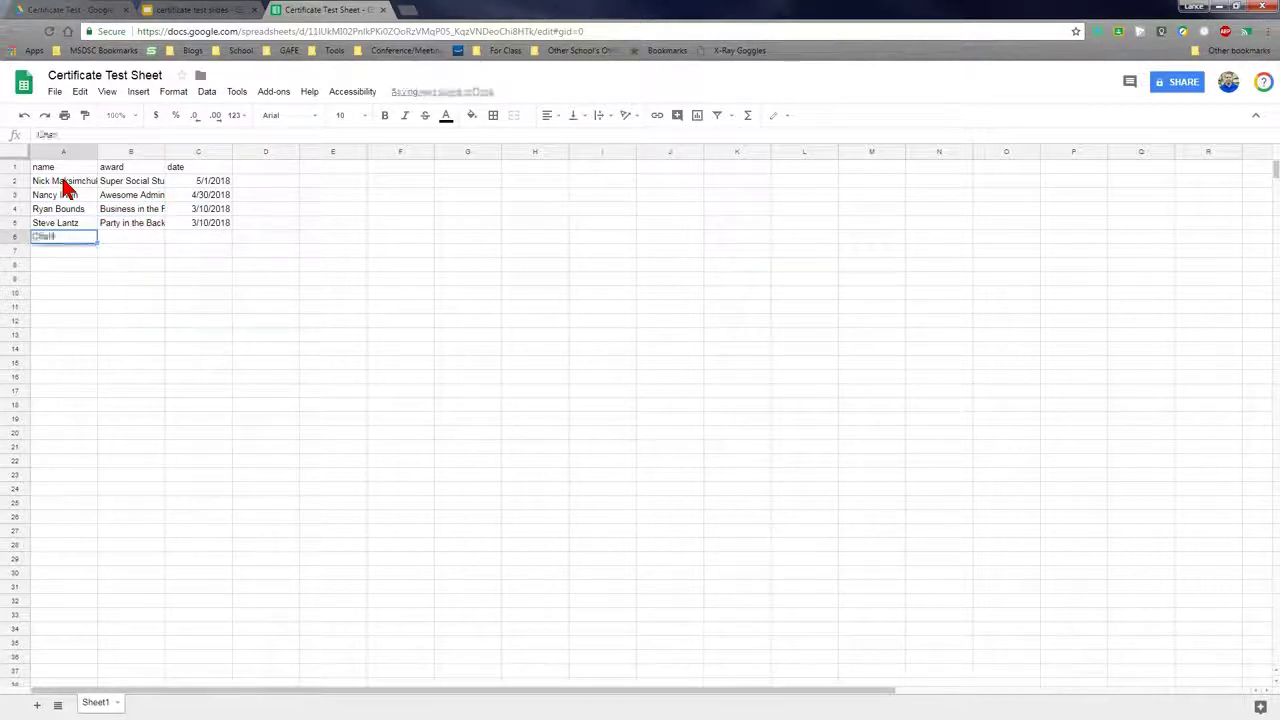
pyautogui.press('Tab')
pyautogui.write('Data Drva')
pyautogui.press('Tab')
pyautogui.write('5/10/2018')
pyautogui.press('Return')
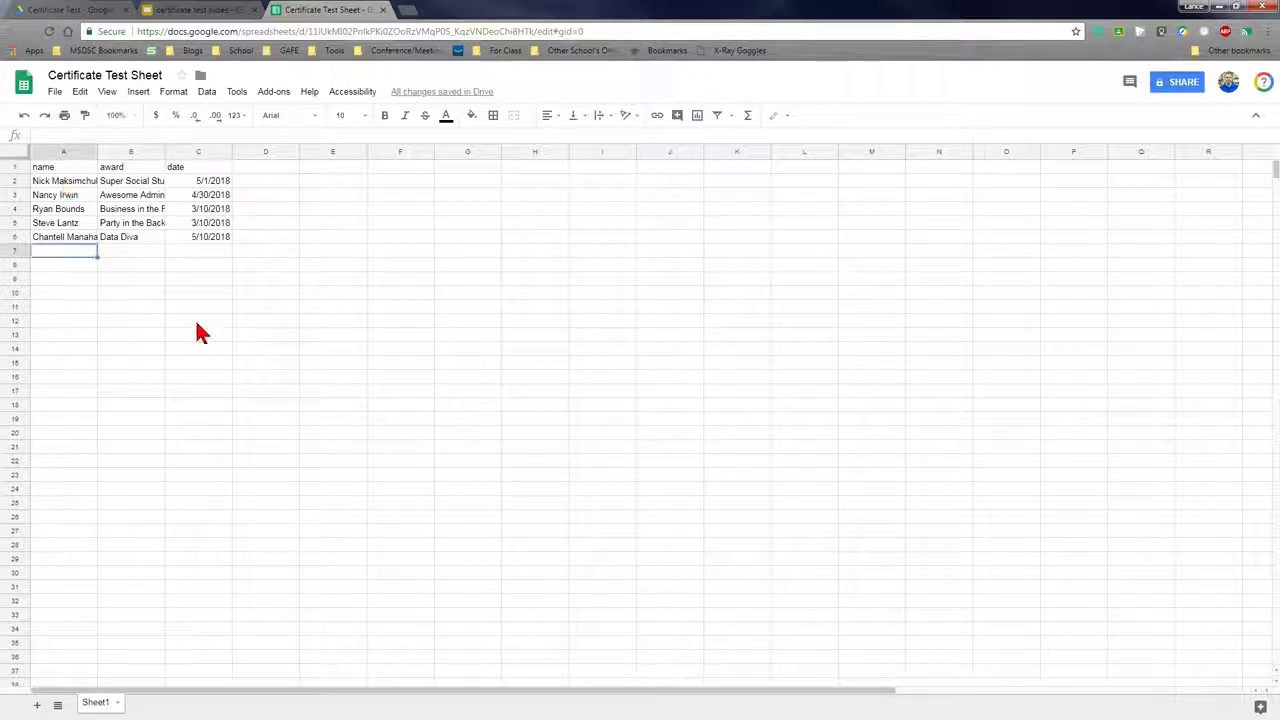
# Select both the title and subtitle placeholders on the certificate slide and delete them
pyautogui.click(192, 10)
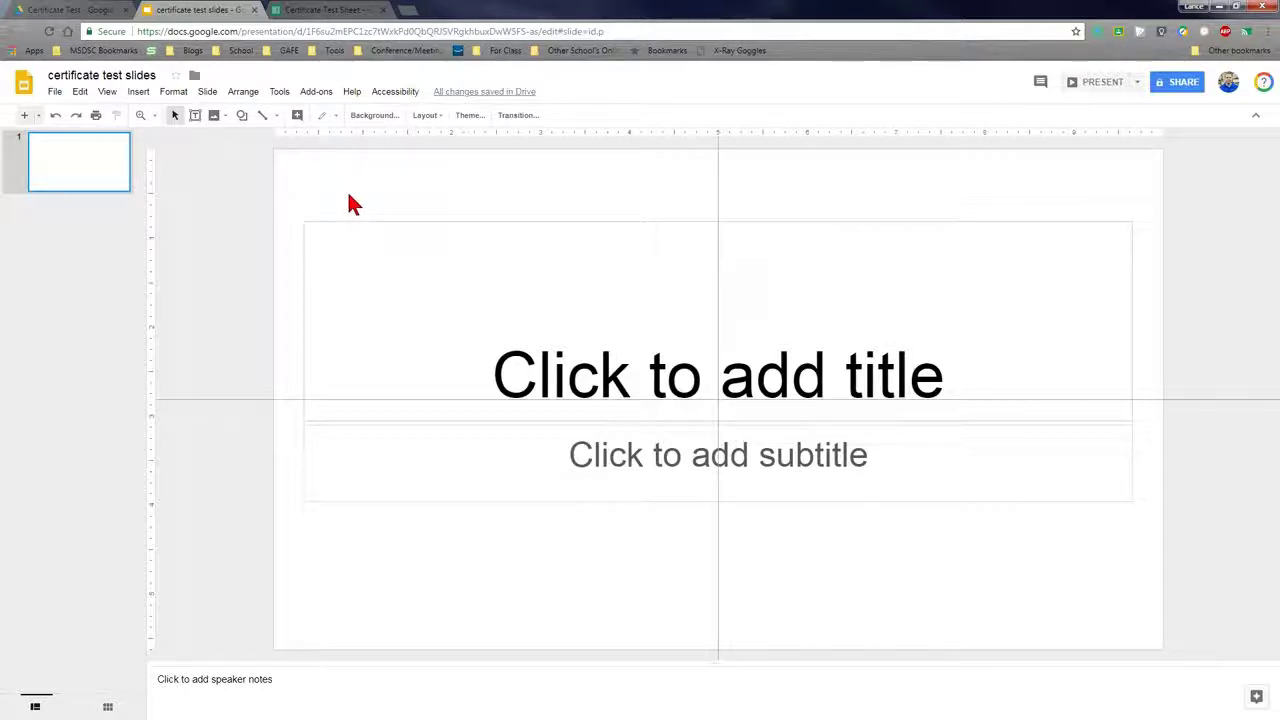
pyautogui.moveTo(344, 210); pyautogui.dragTo(670, 580)
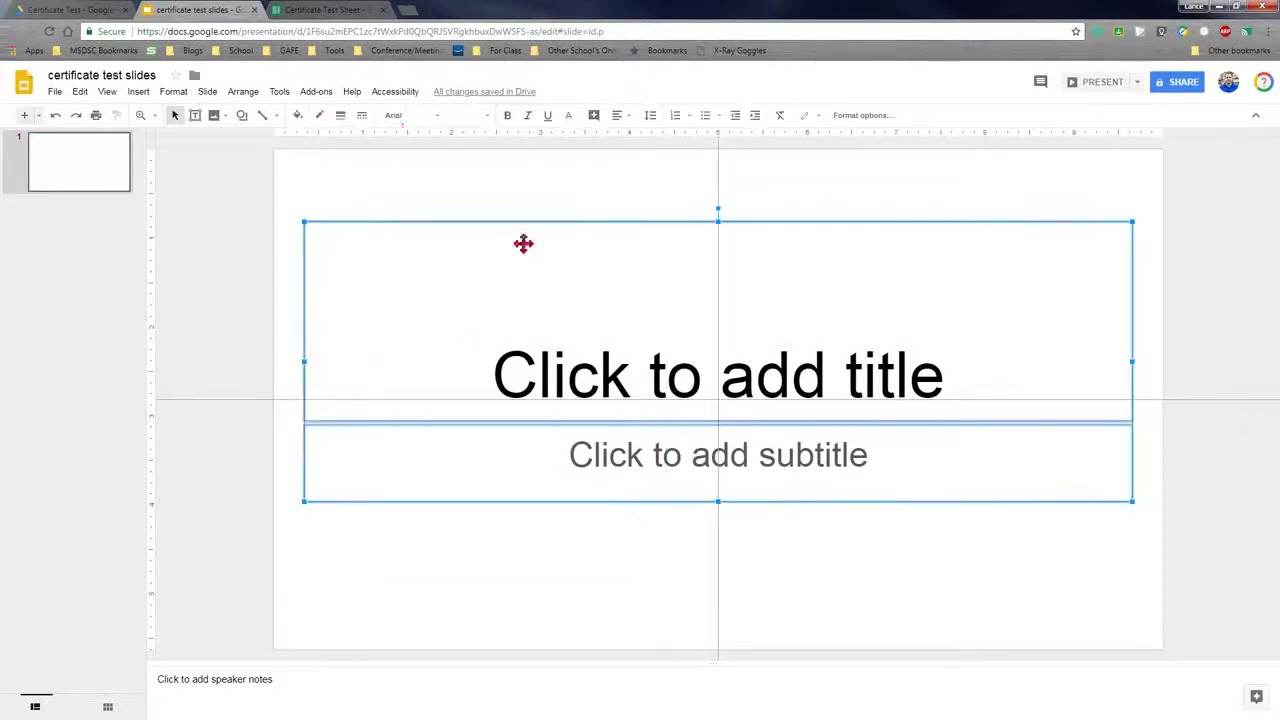
pyautogui.moveTo(330, 178); pyautogui.dragTo(745, 618)
pyautogui.press('Delete')
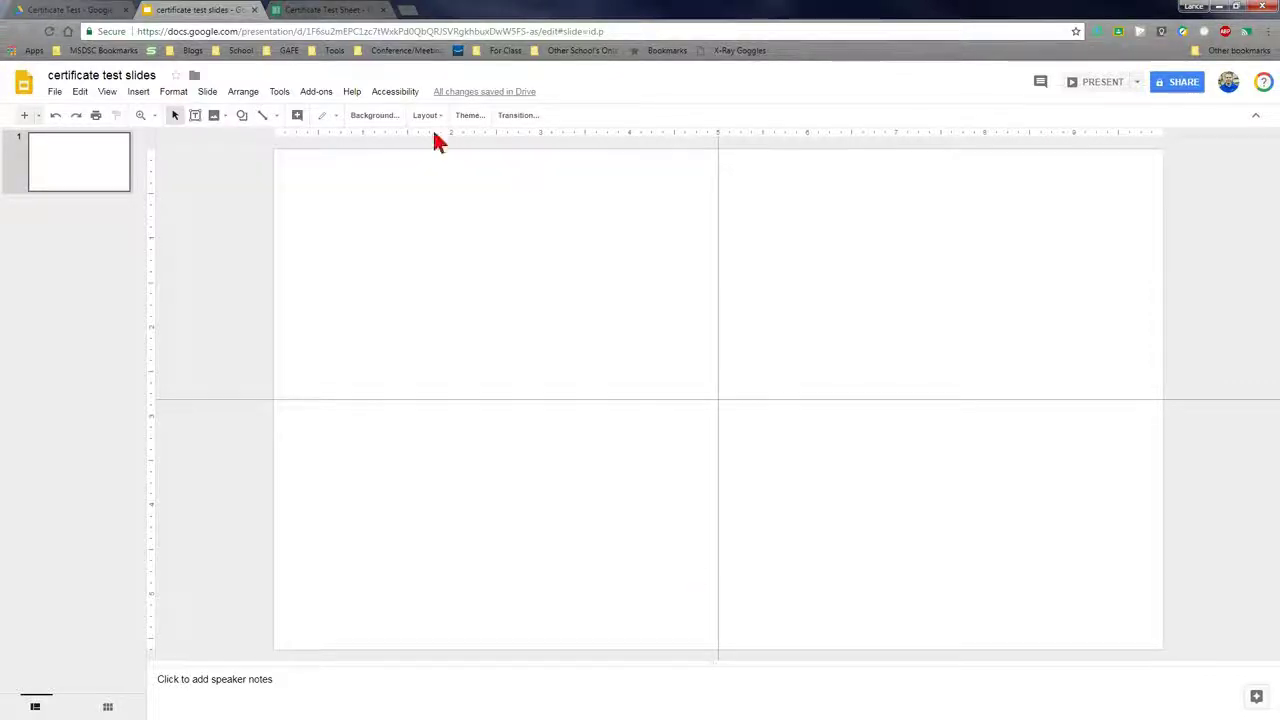
pyautogui.click(138, 91)
pyautogui.click(300, 132)
pyautogui.write('major award')
pyautogui.press('Return')
pyautogui.click(1143, 160)
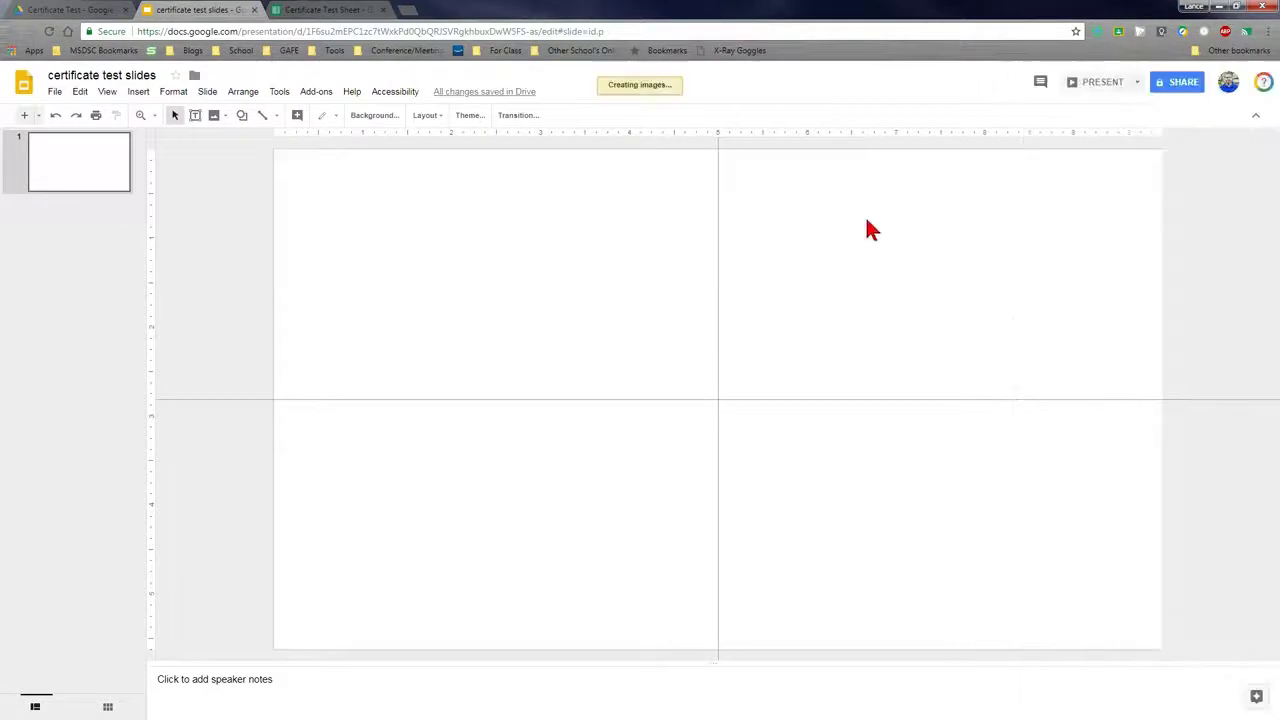
pyautogui.write('MSD of Steuben County')
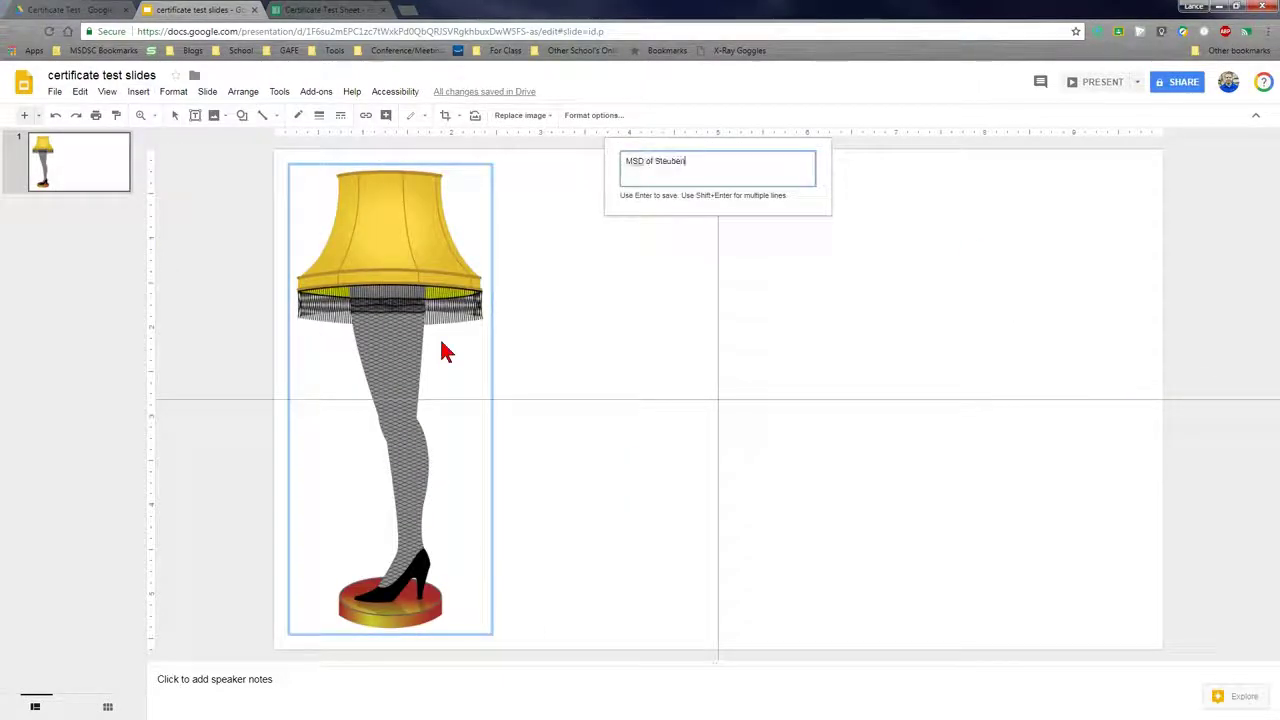
pyautogui.press('Return')
pyautogui.moveTo(440, 400); pyautogui.dragTo(483, 211)
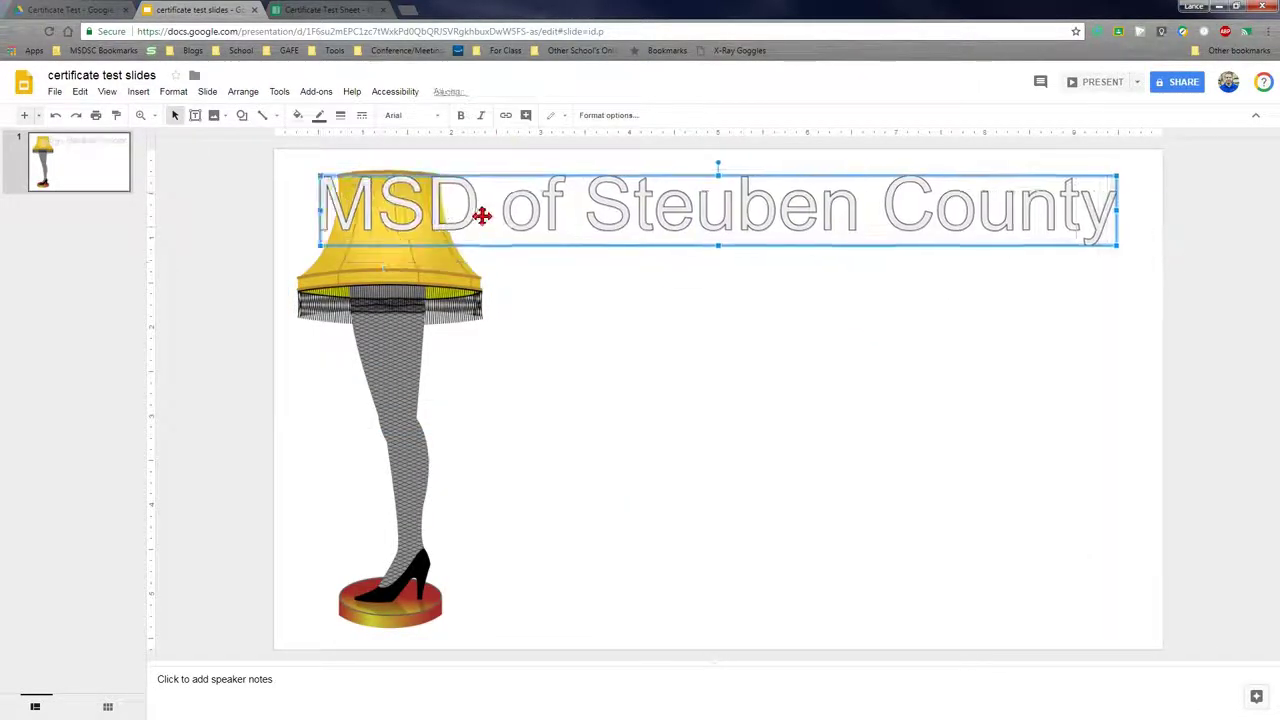
pyautogui.click(405, 115)
pyautogui.click(506, 180)
pyautogui.click(297, 115)
pyautogui.click(399, 249)
pyautogui.click(608, 115)
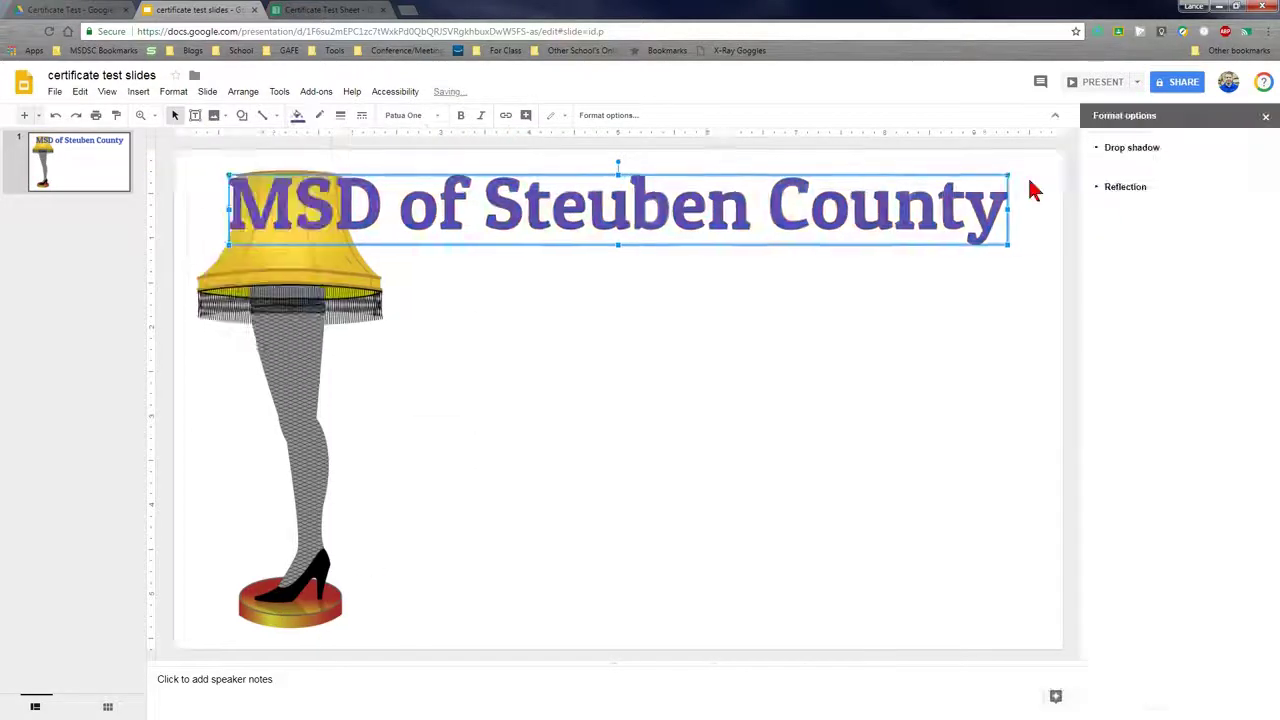
pyautogui.click(1131, 147)
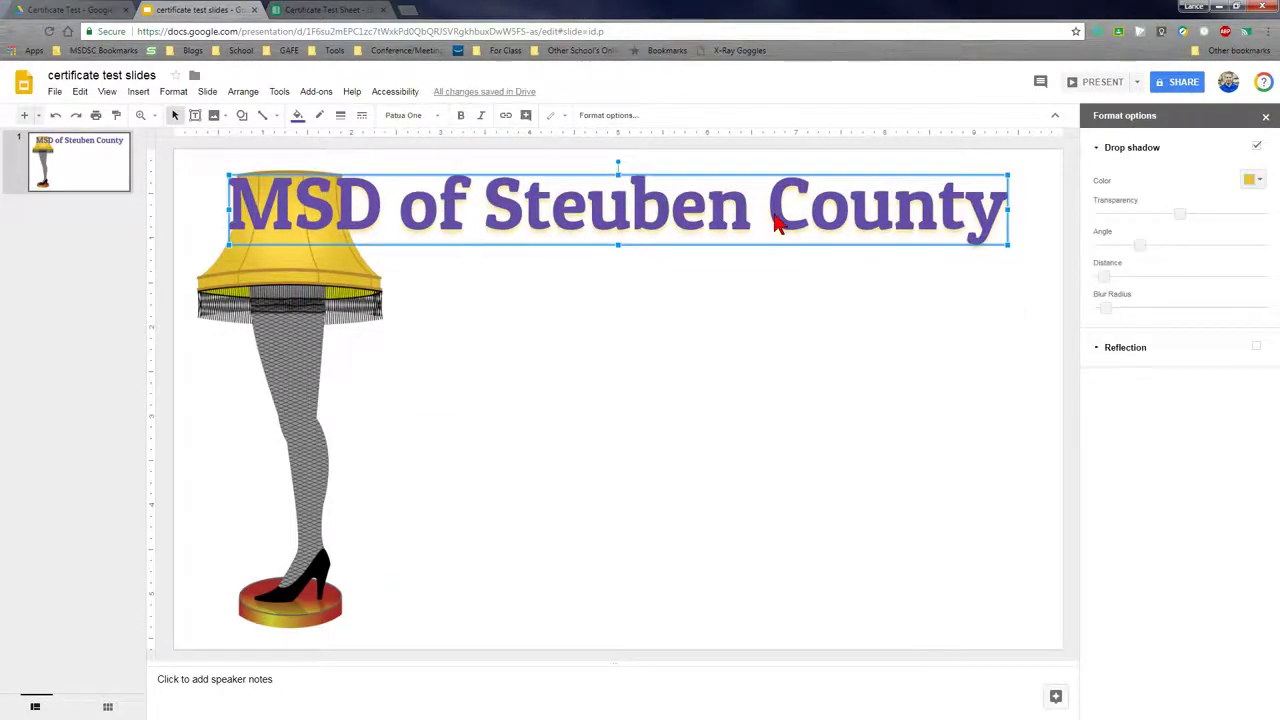
pyautogui.moveTo(777, 223); pyautogui.dragTo(777, 300)
pyautogui.doubleClick(777, 300)
pyautogui.write('Major Award')
pyautogui.press('Return')
pyautogui.moveTo(587, 288); pyautogui.dragTo(706, 289)
pyautogui.click(534, 251)
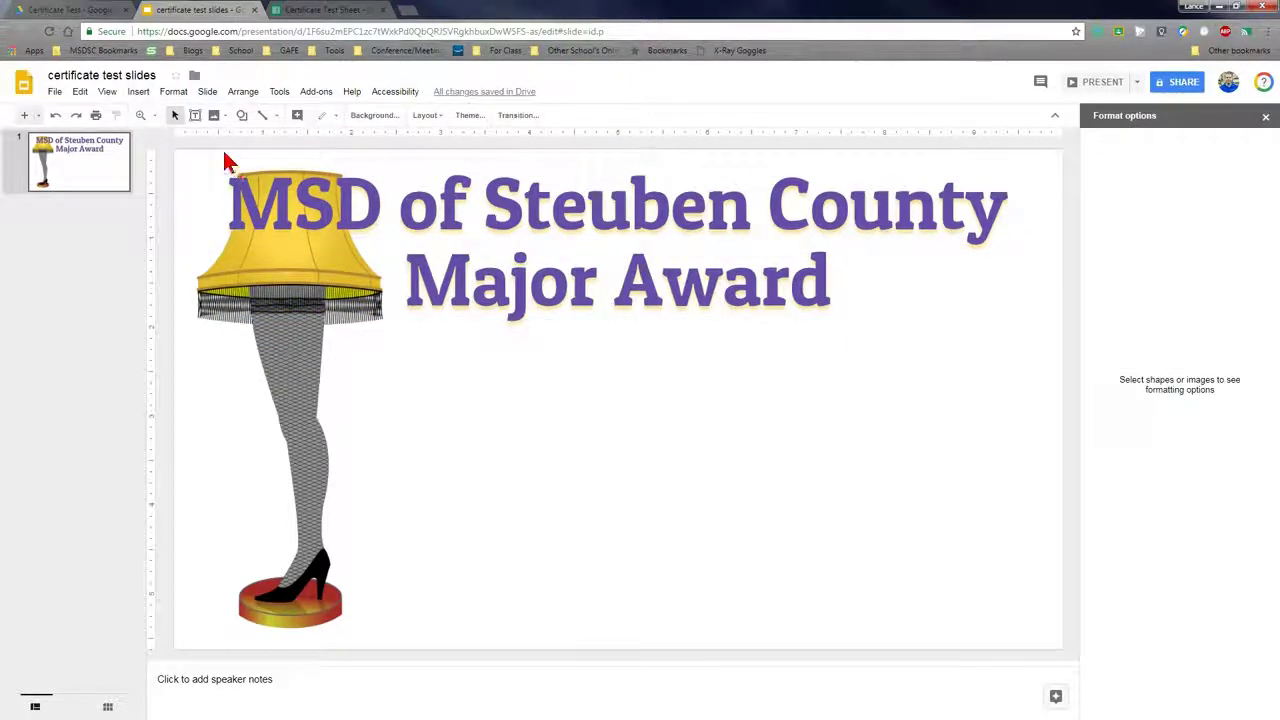
pyautogui.click(330, 10)
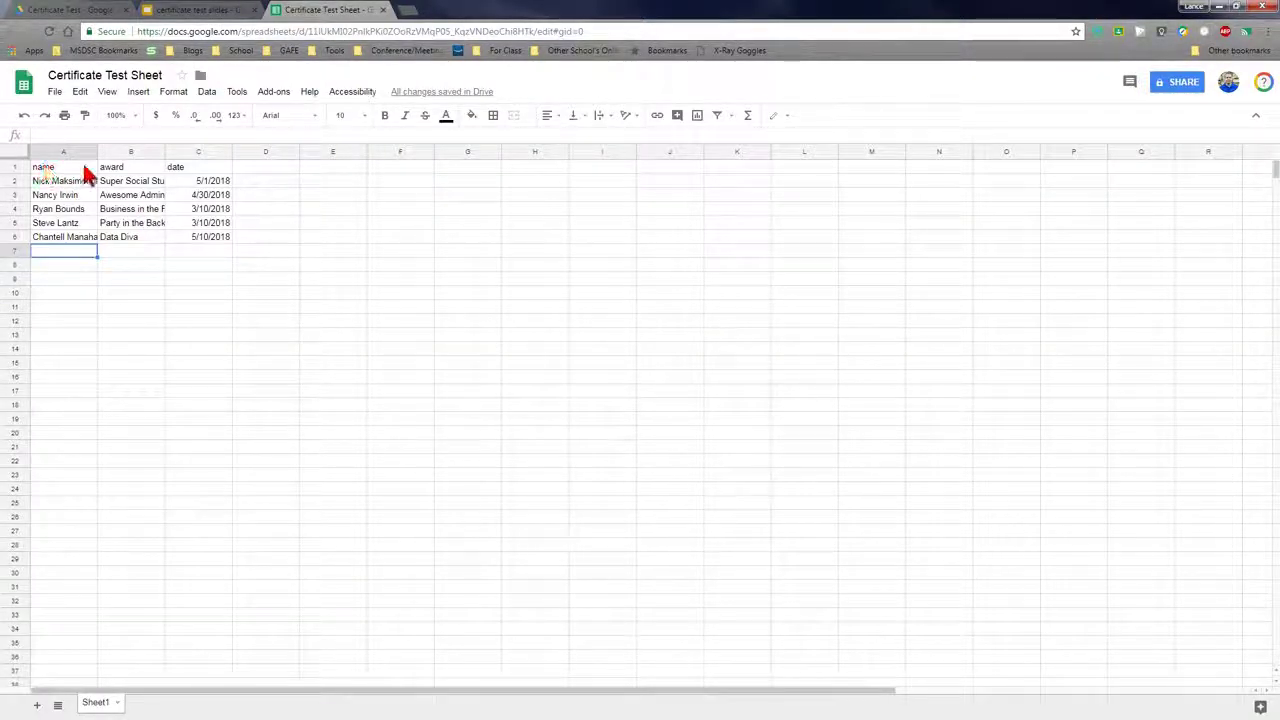
pyautogui.click(198, 10)
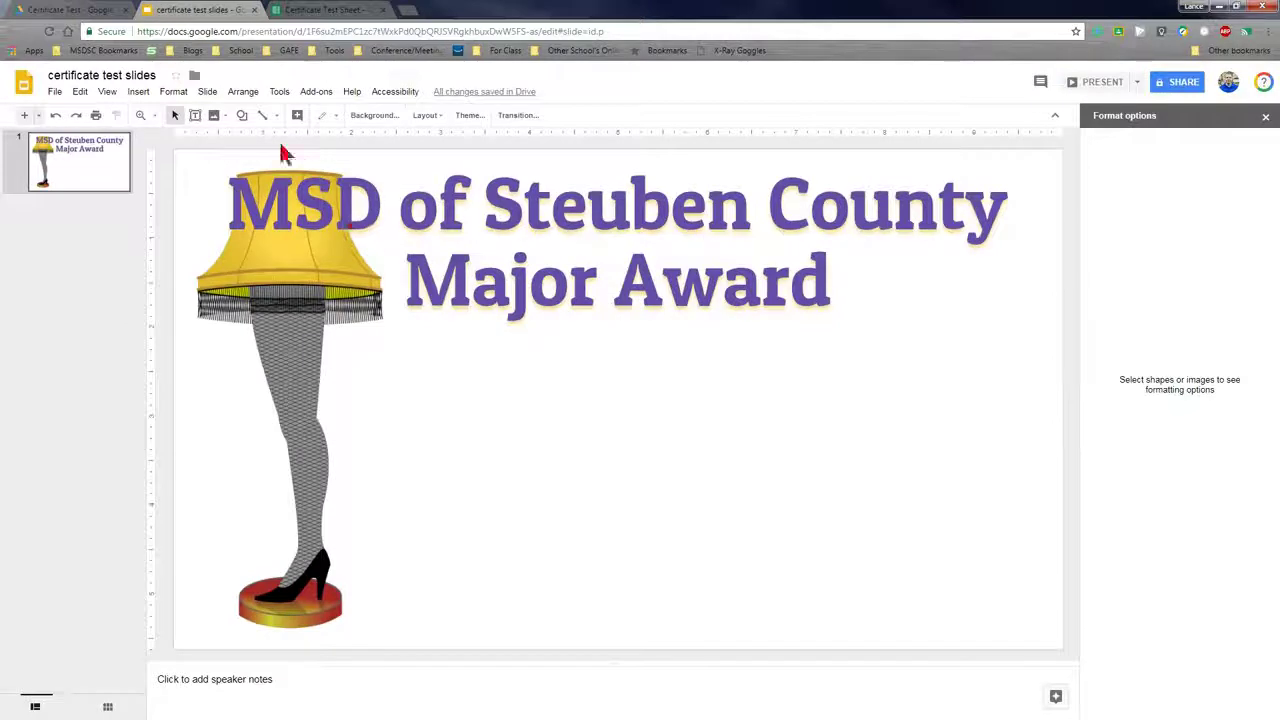
# Draw a text box below the title and set it to Acme font, size 36
pyautogui.click(195, 115)
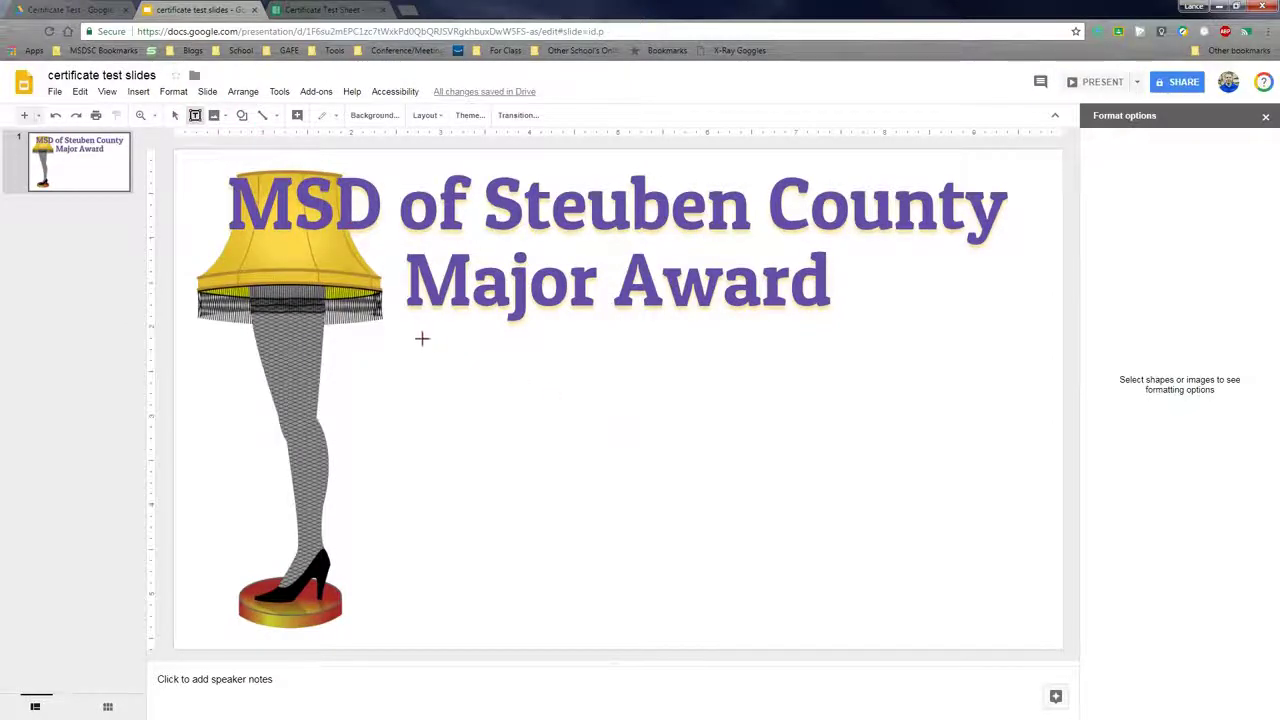
pyautogui.moveTo(396, 326); pyautogui.dragTo(997, 629)
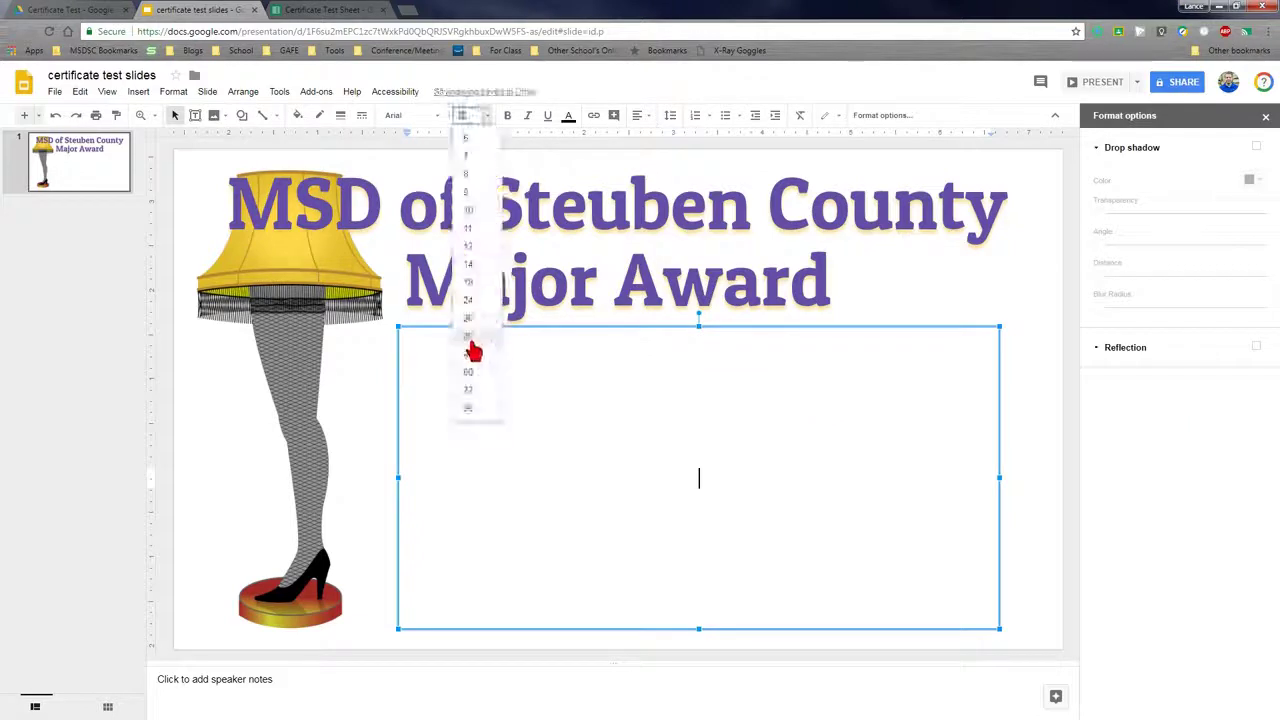
pyautogui.click(473, 352)
pyautogui.click(405, 115)
pyautogui.click(413, 214)
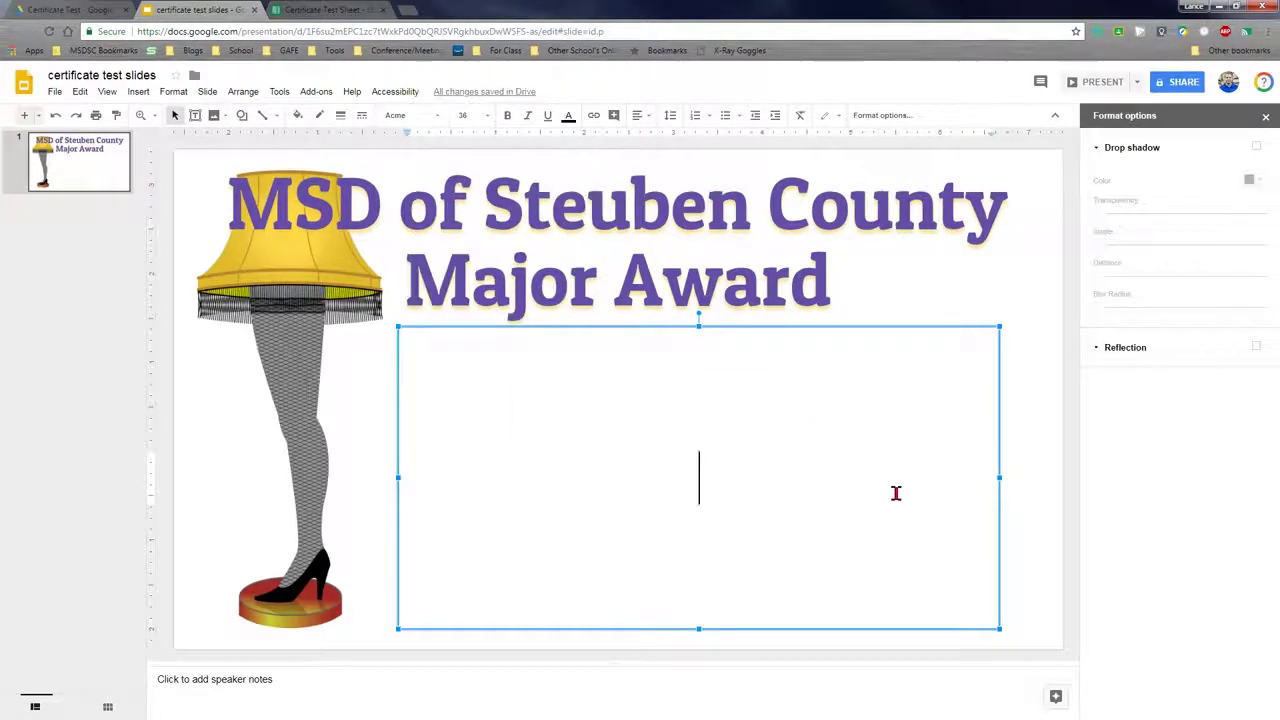
# Type the lines 'This certifies that', '<<name>>', 'Is awarded the <<award>> award' and 'On <<date>>'
pyautogui.write('This certifies that')
pyautogui.press('Return')
pyautogui.write('<<name>>')
pyautogui.press('Return')
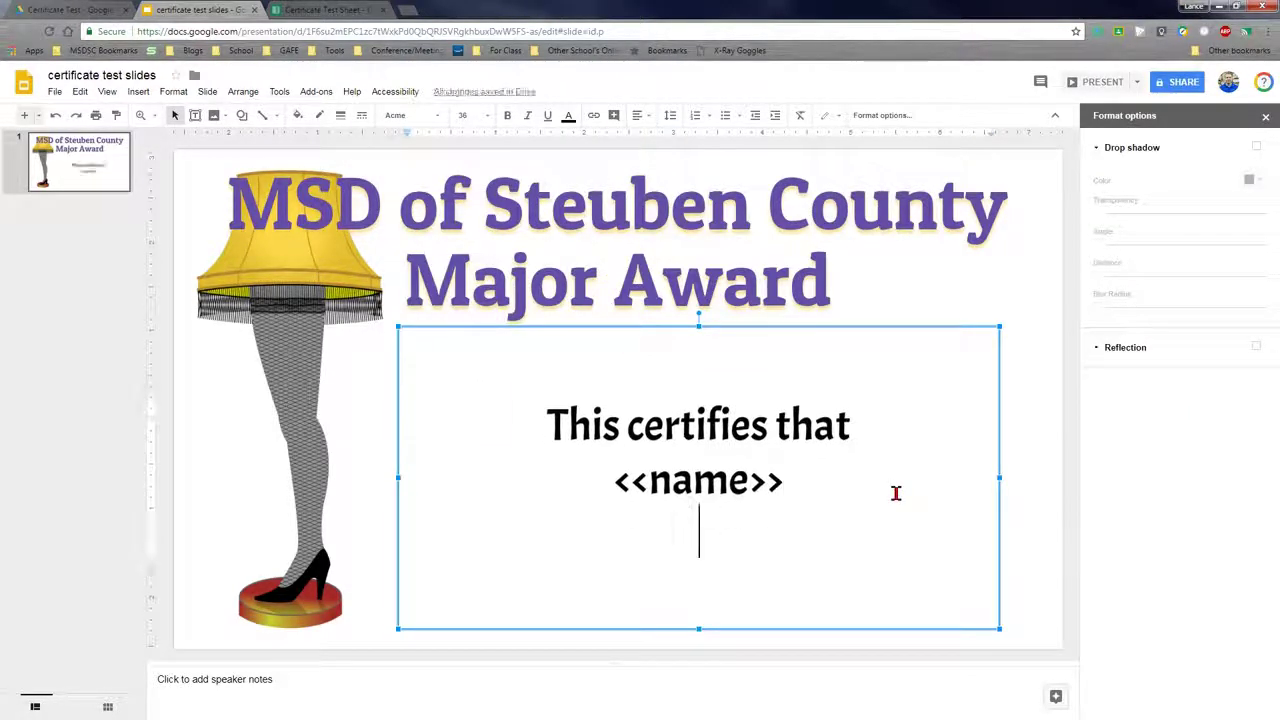
pyautogui.click(856, 425)
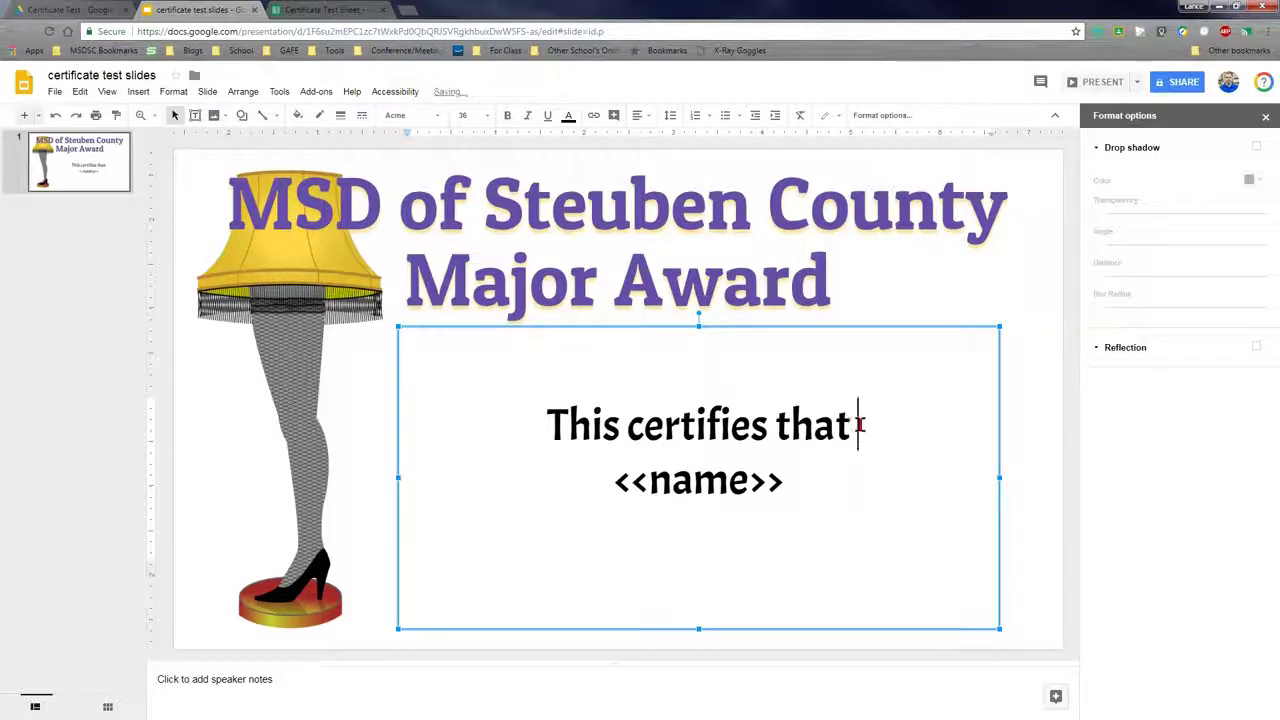
pyautogui.click(674, 522)
pyautogui.write('Is awarded the <<award>> award')
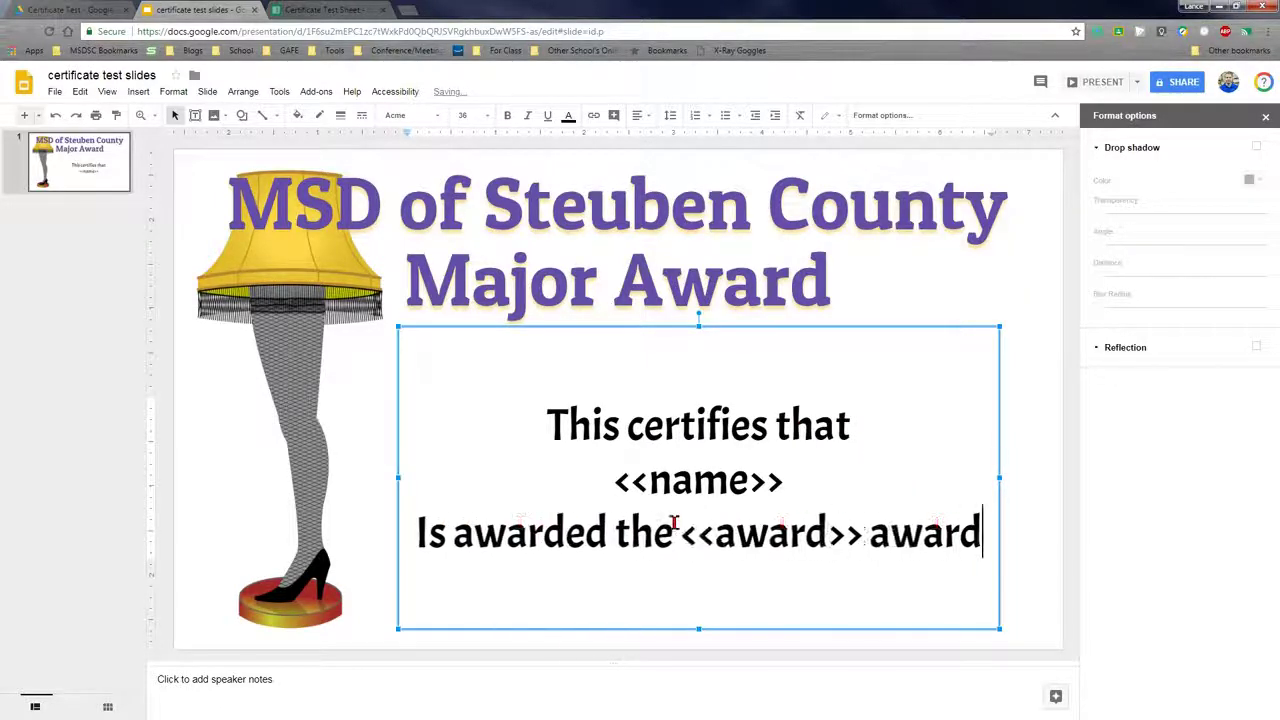
pyautogui.press('Return')
pyautogui.write('For the')
pyautogui.press('BackSpace')
pyautogui.press('BackSpace')
pyautogui.press('BackSpace')
pyautogui.press('BackSpace')
pyautogui.press('BackSpace')
pyautogui.press('BackSpace')
pyautogui.press('BackSpace')
pyautogui.press('BackSpace')
pyautogui.write('On <<date>>')
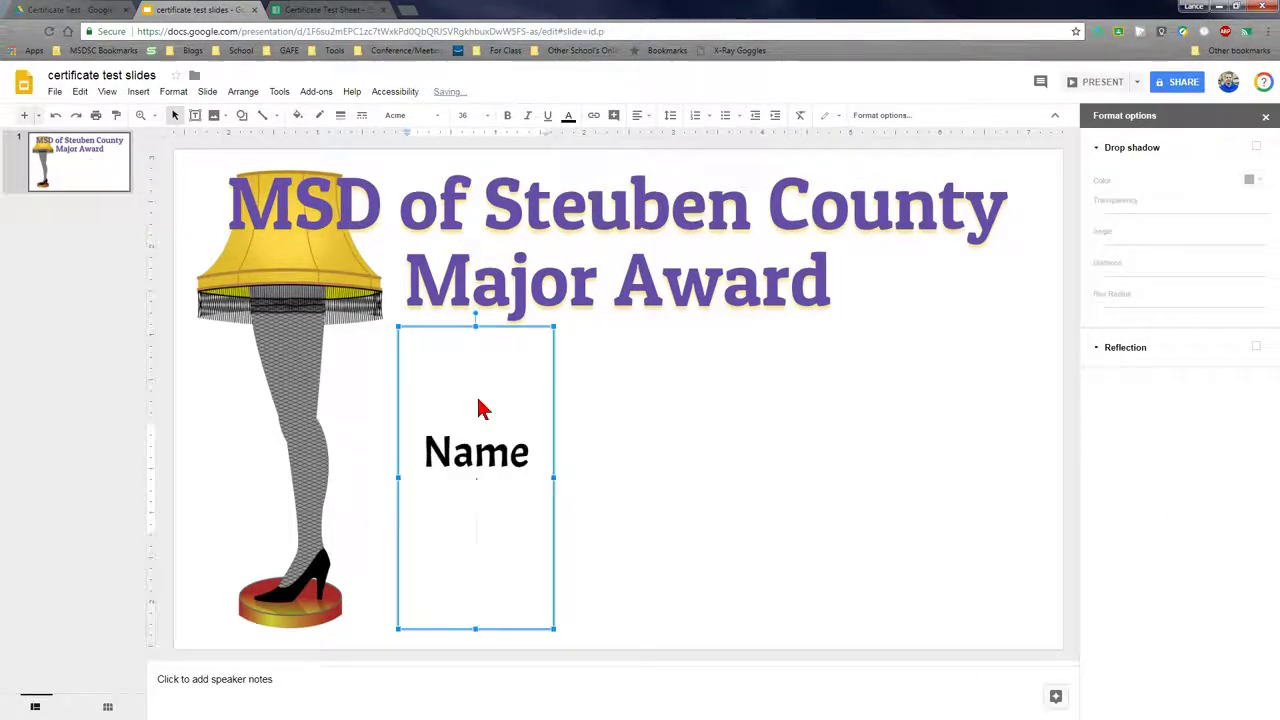
# Insert the <<name>>, <<award>> and <<date>> tags on the Name, Award and Date lines
pyautogui.write('<<name>>')
pyautogui.click(775, 480)
pyautogui.write('<<award>>')
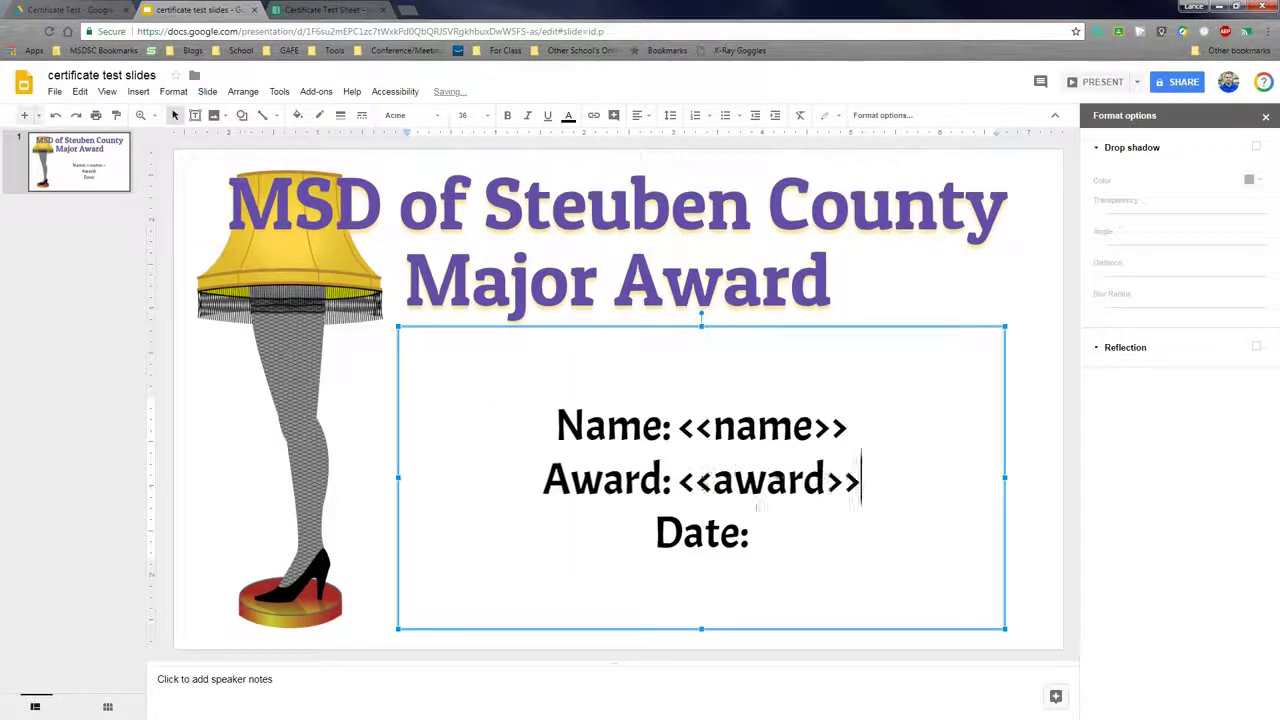
pyautogui.click(760, 533)
pyautogui.write('<<date>>')
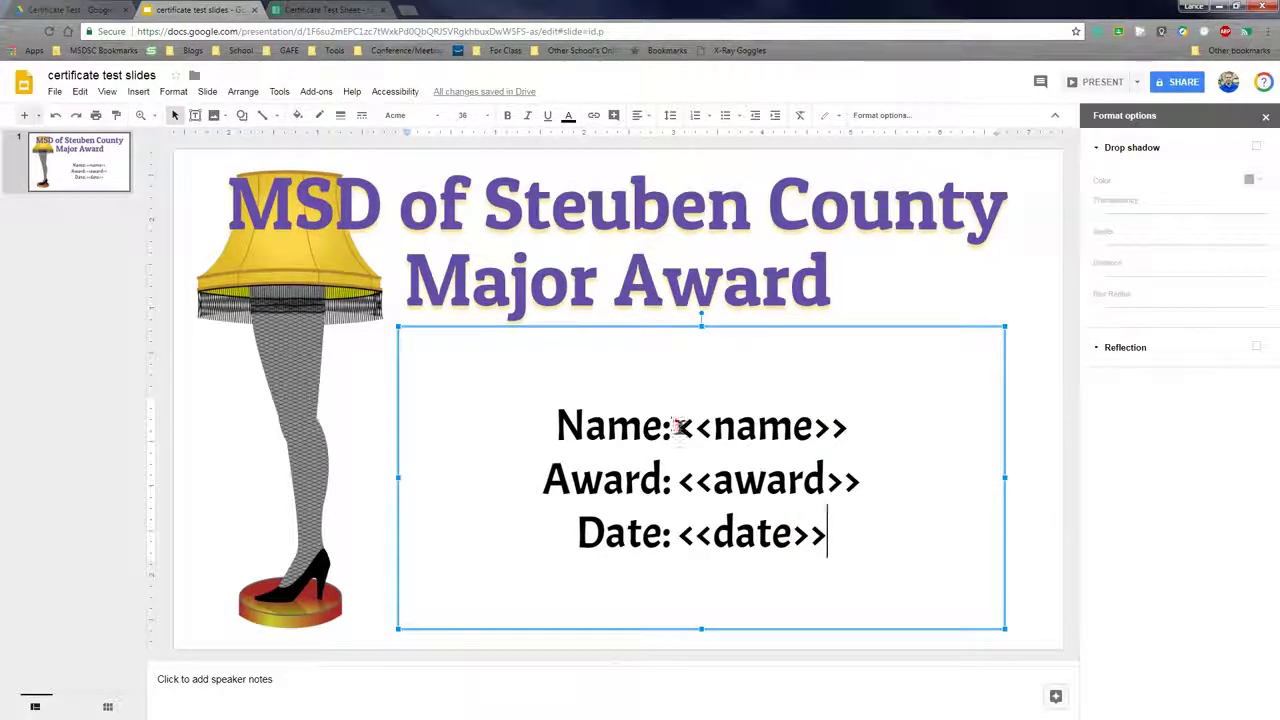
pyautogui.click(312, 12)
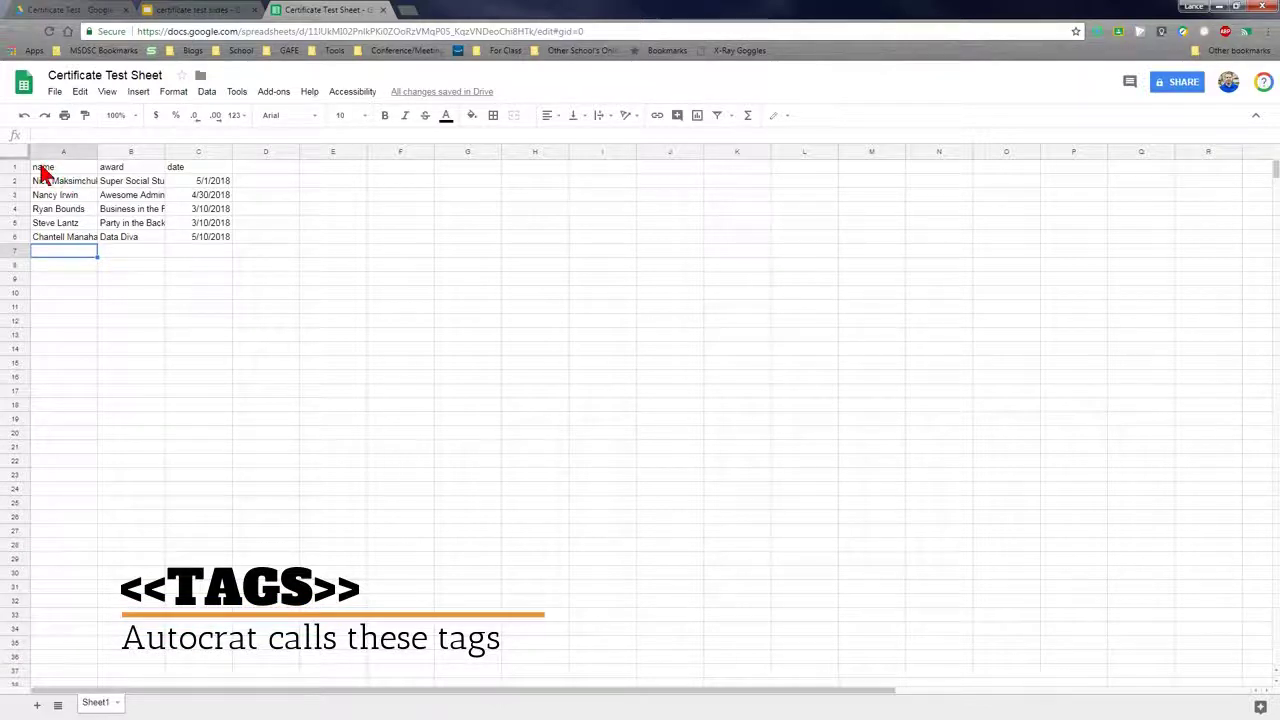
# Compare the slide's tags with the roster columns, ending on the certificate slides
pyautogui.click(205, 12)
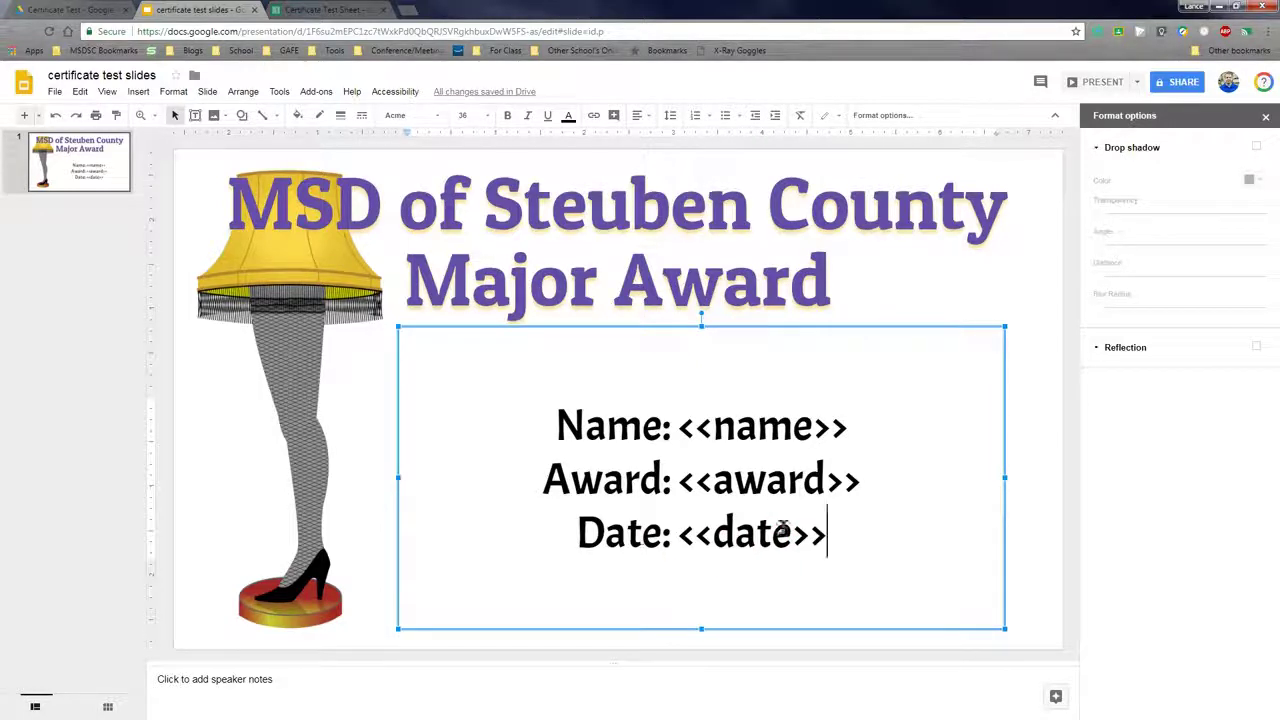
pyautogui.click(306, 11)
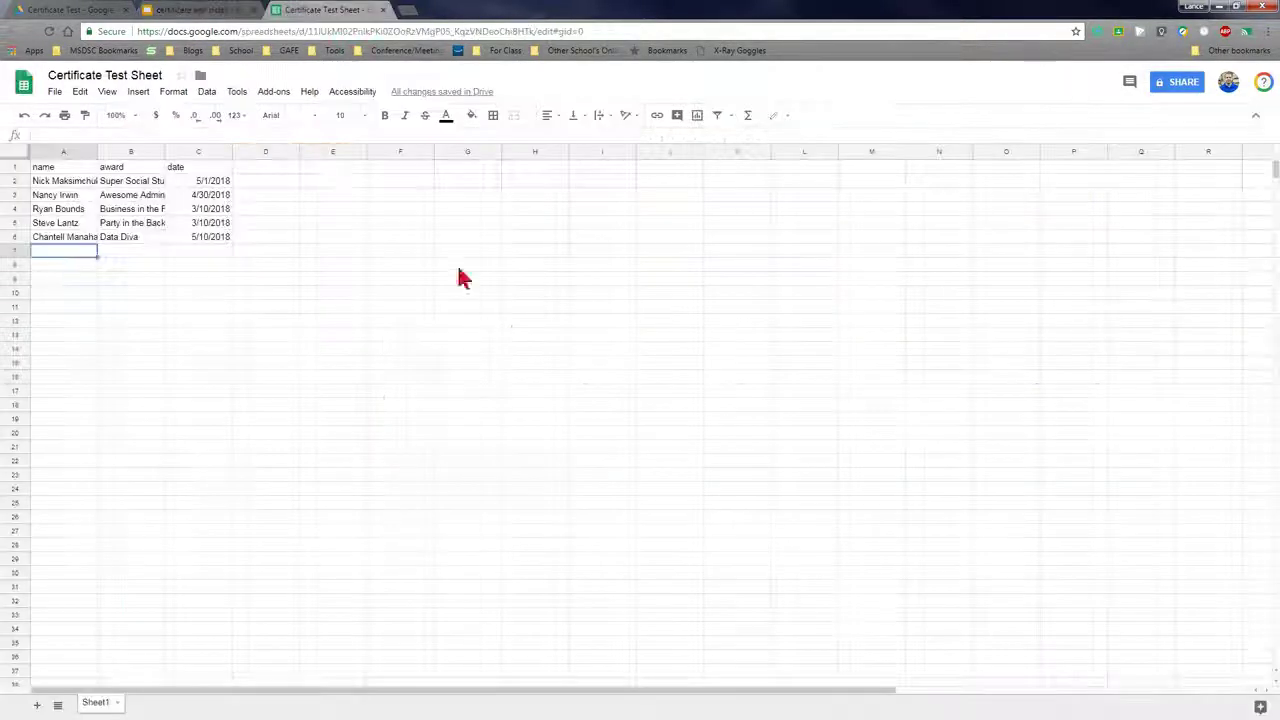
pyautogui.click(190, 12)
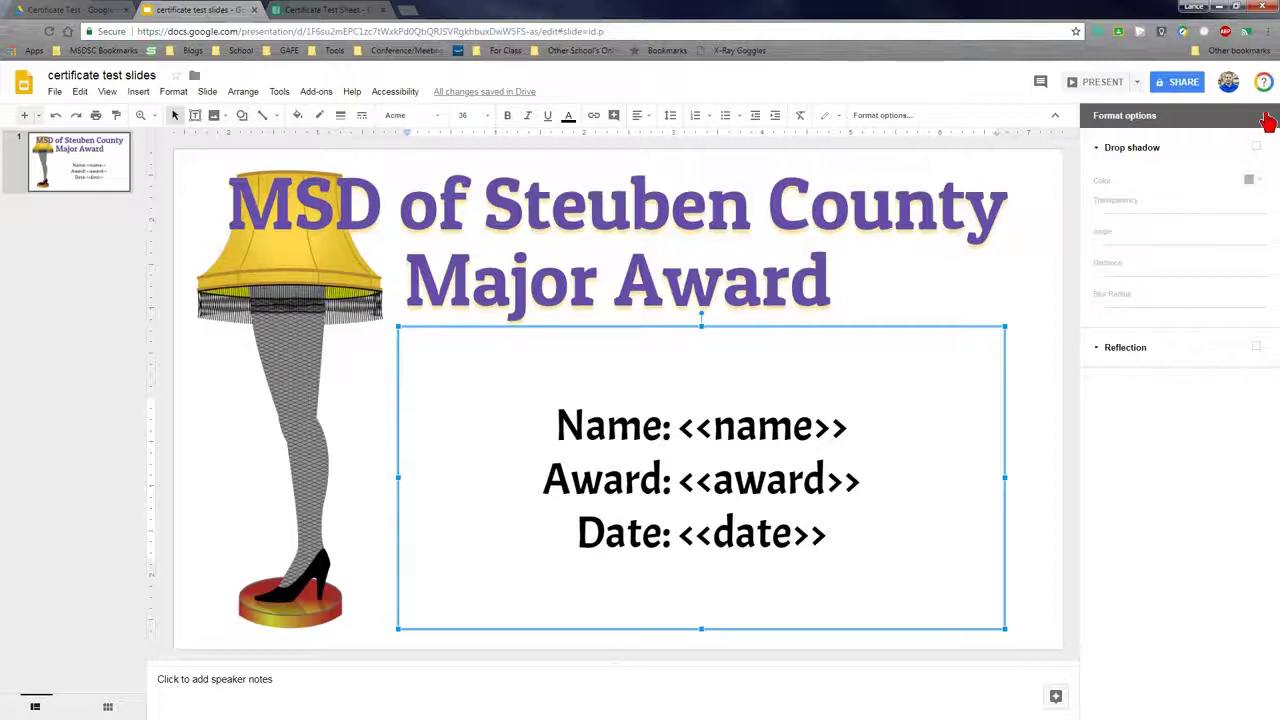
pyautogui.click(330, 11)
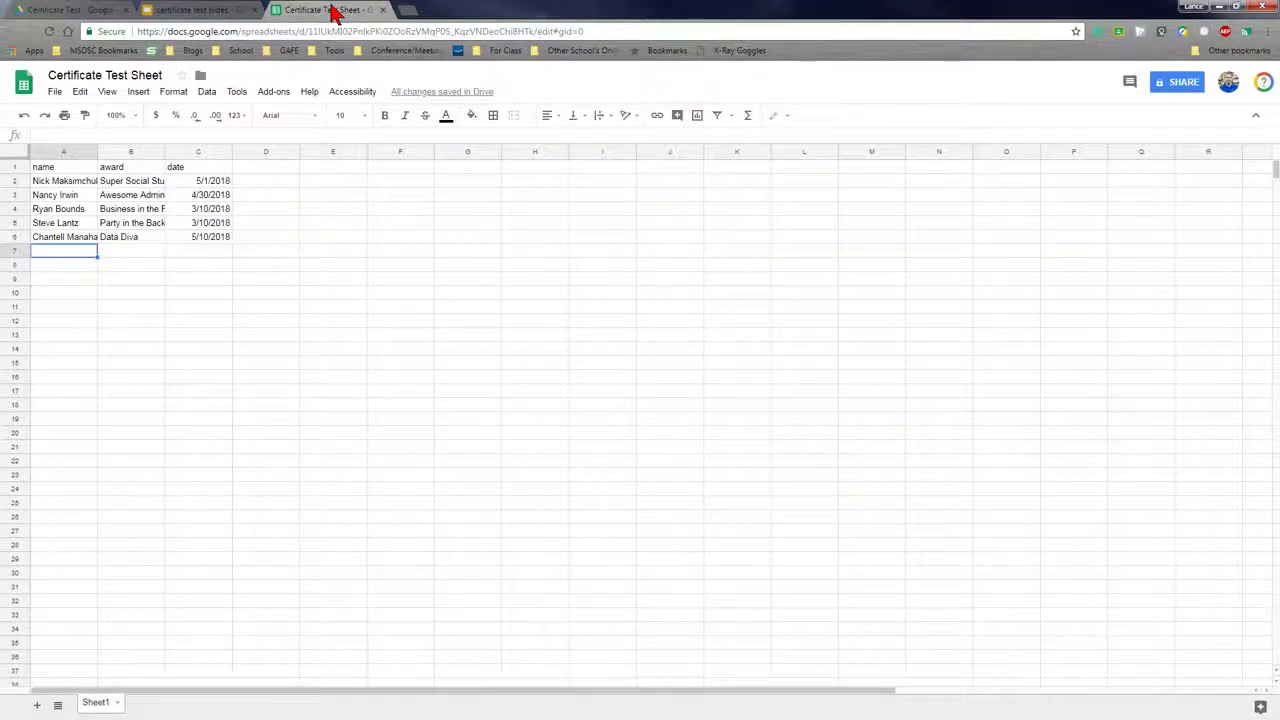
pyautogui.click(208, 12)
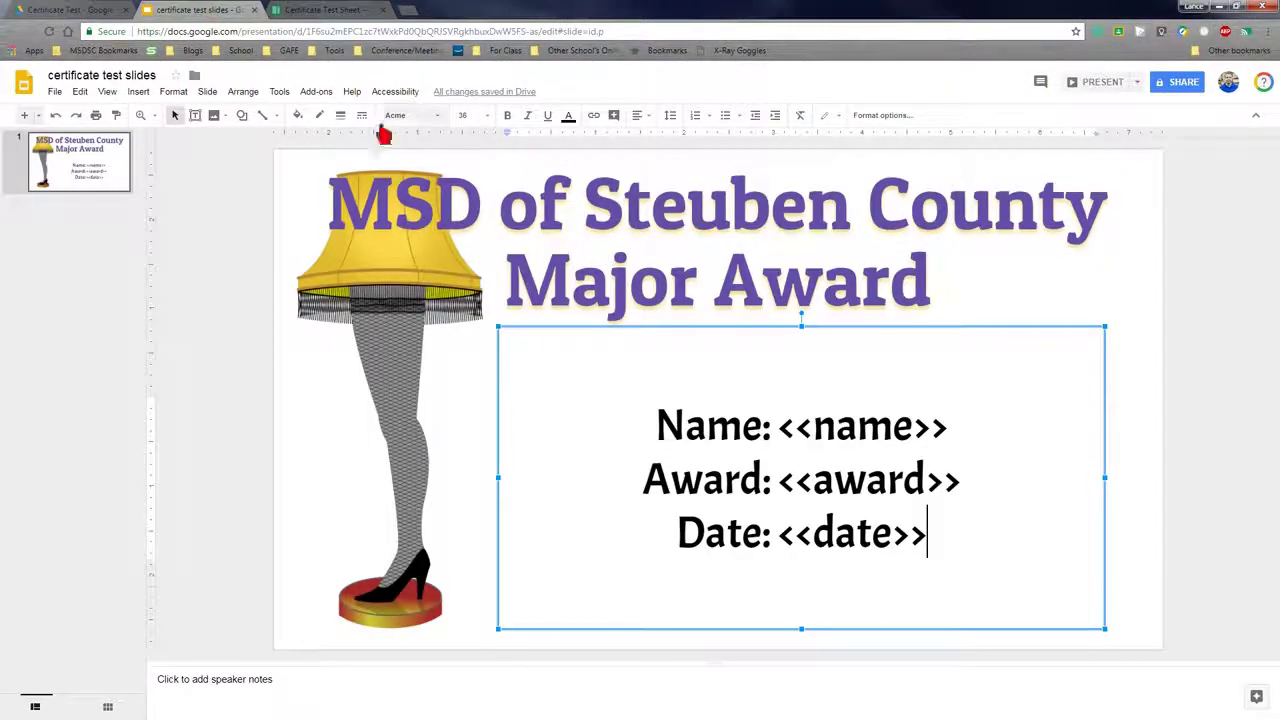
# Search the add-on store for 'autocrat', confirm it is already installed, and close the store
pyautogui.click(334, 12)
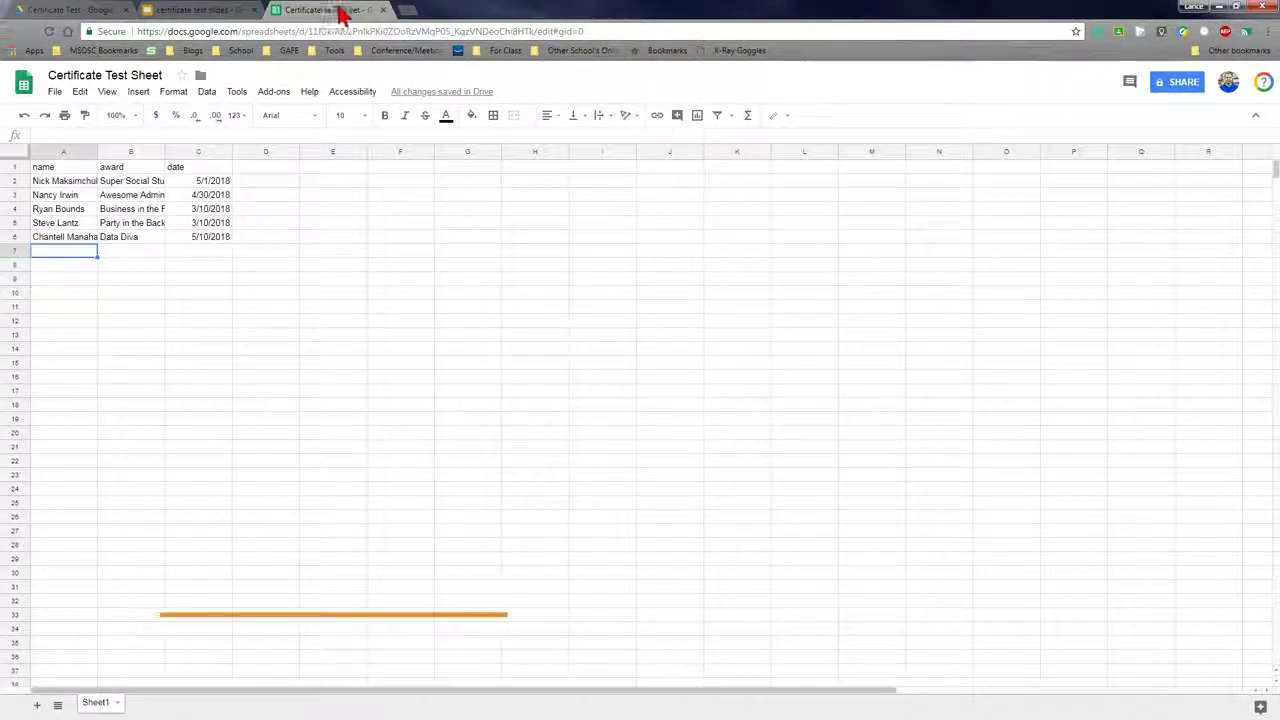
pyautogui.click(273, 92)
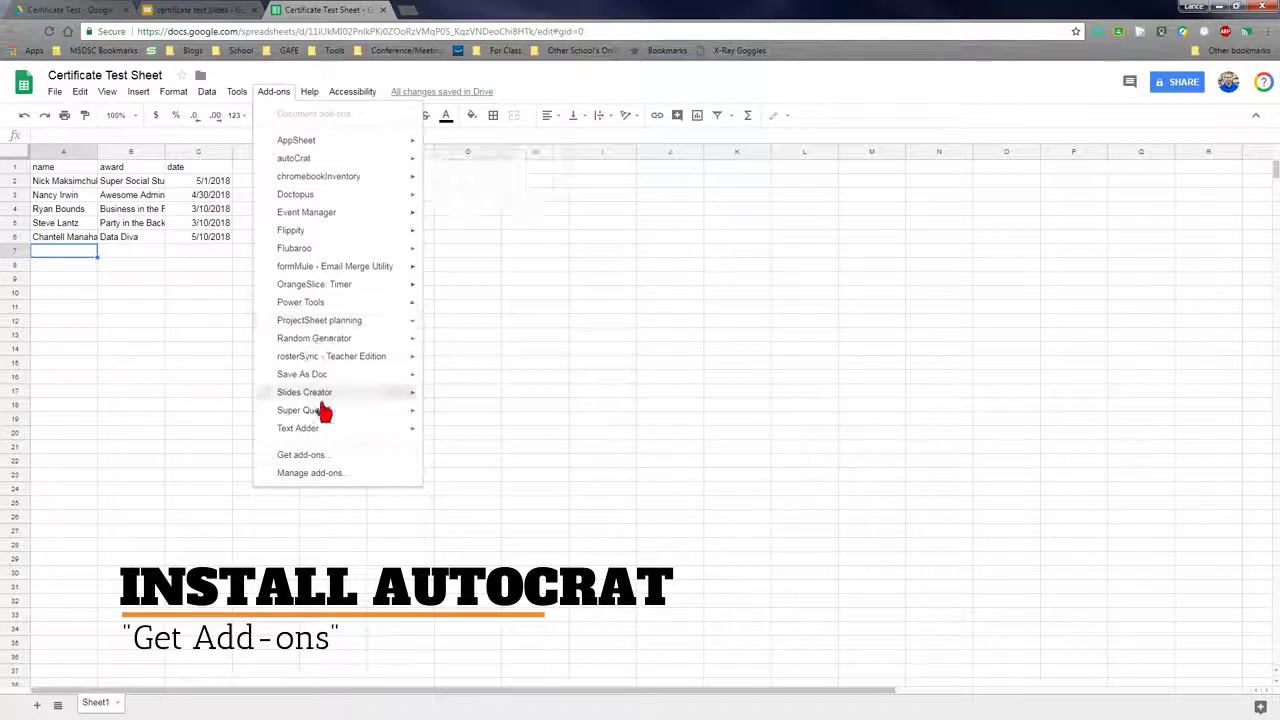
pyautogui.click(311, 456)
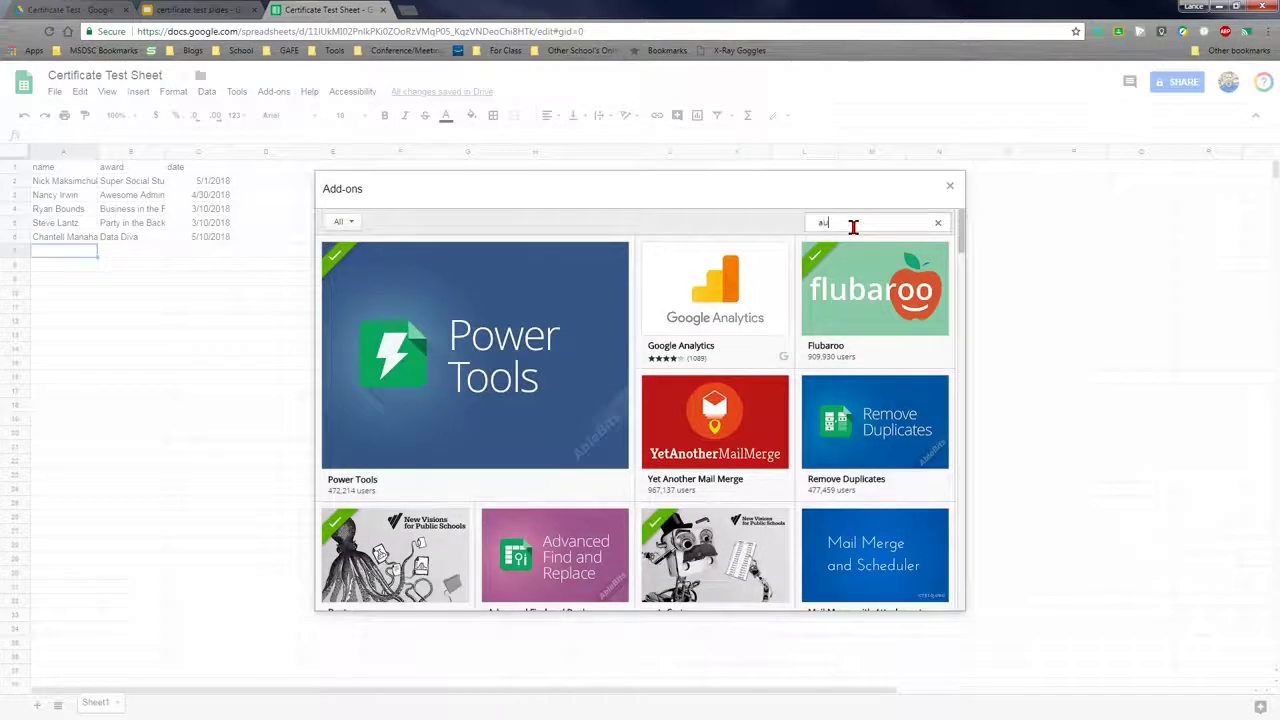
pyautogui.click(853, 226)
pyautogui.write('autocrat')
pyautogui.press('Return')
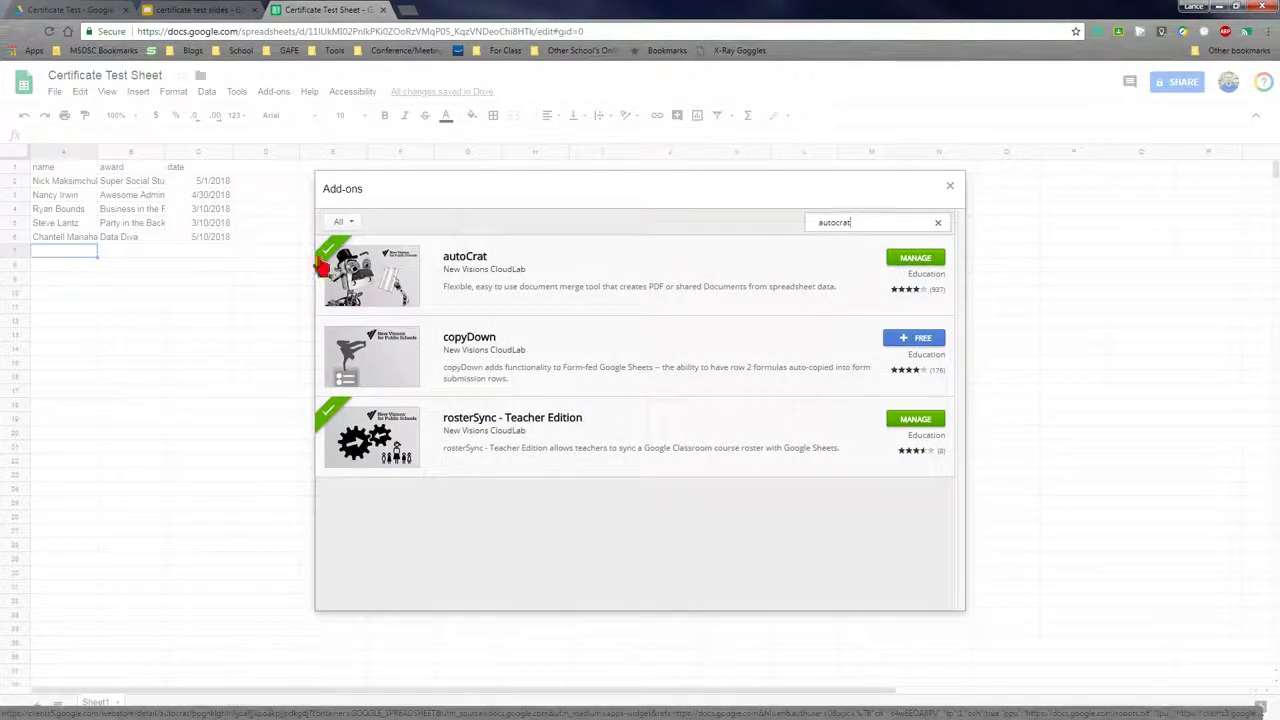
pyautogui.click(948, 188)
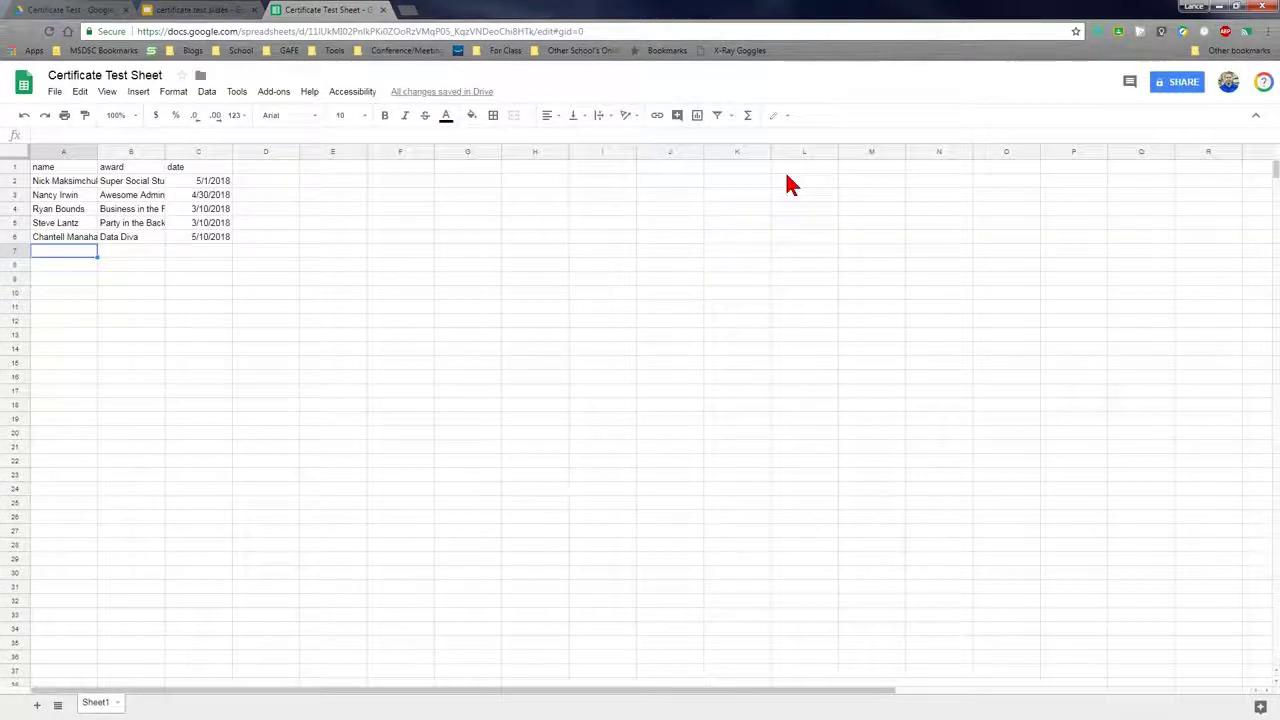
# Launch autoCrat from the Add-ons menu
pyautogui.click(273, 92)
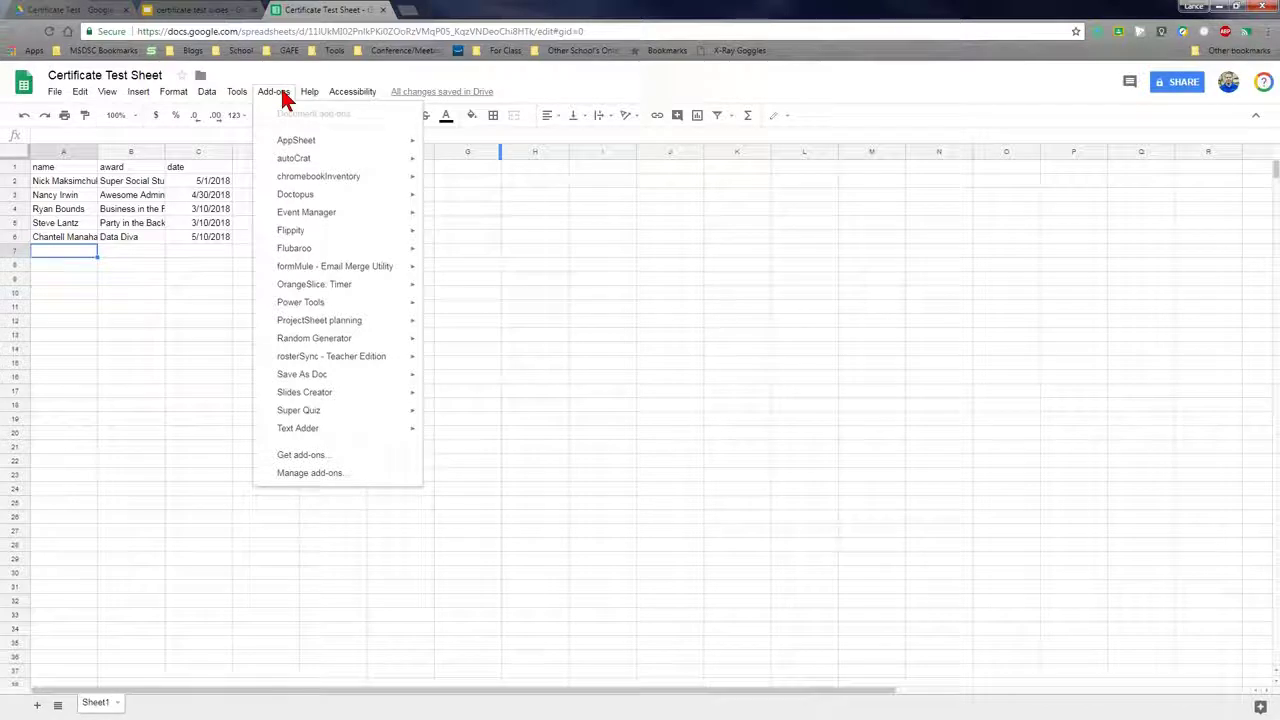
pyautogui.moveTo(301, 164)
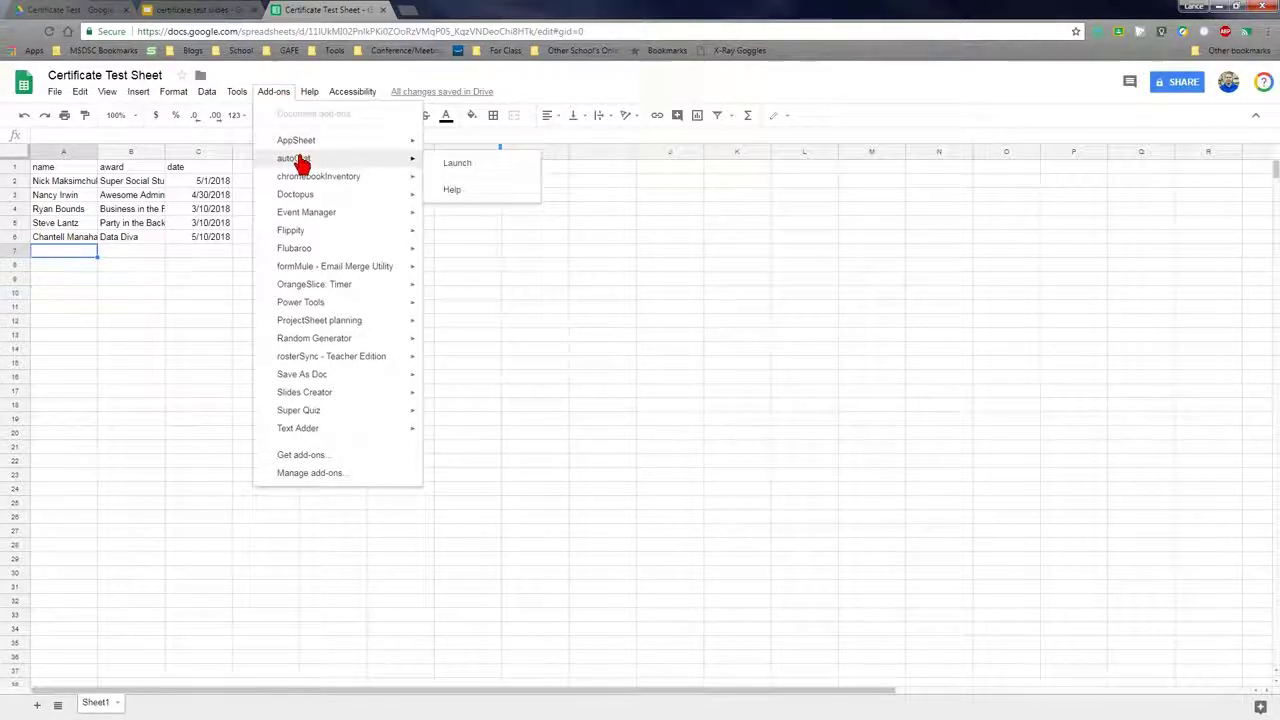
pyautogui.click(459, 166)
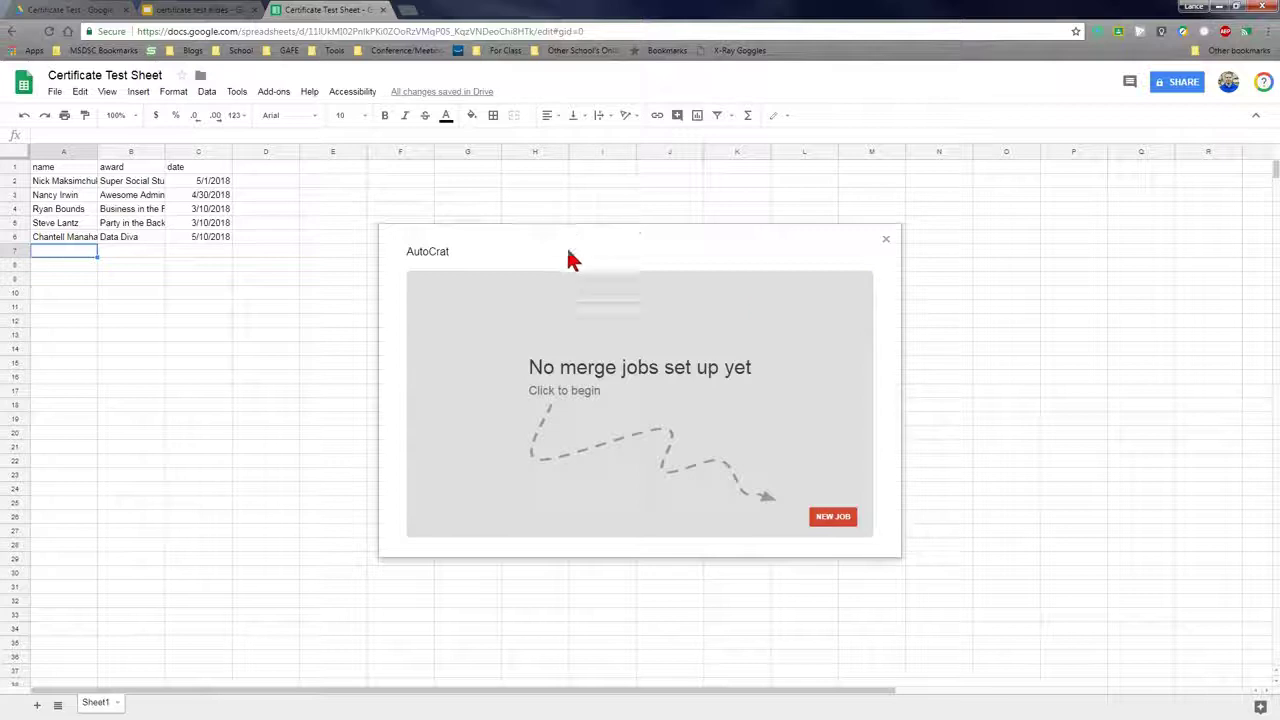
# Start a new autoCrat merge job named 'major award'
pyautogui.click(847, 518)
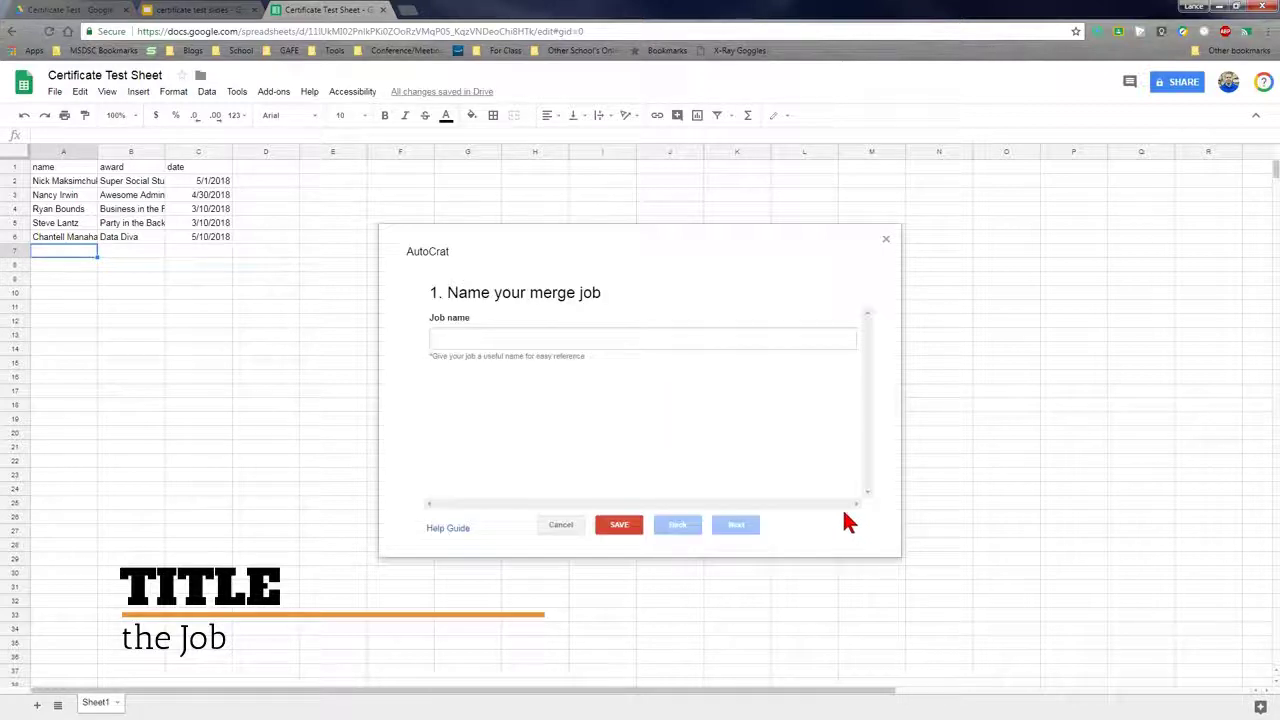
pyautogui.click(557, 337)
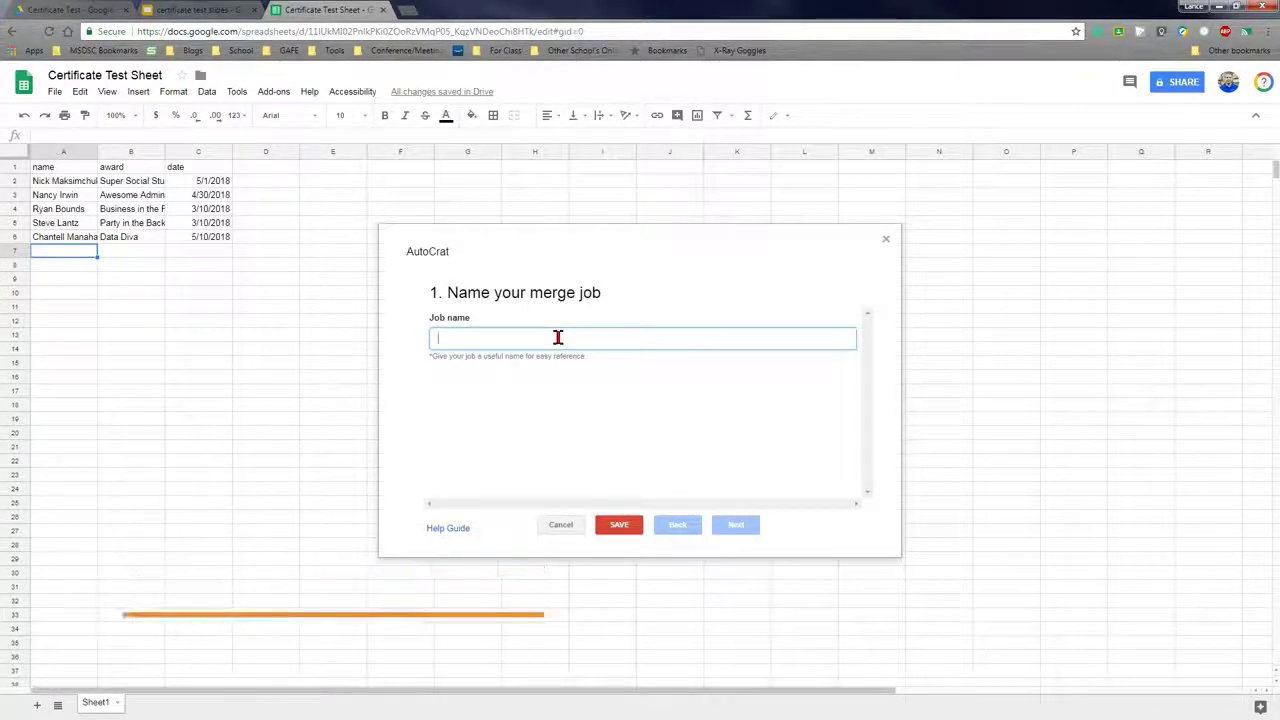
pyautogui.write('major award')
pyautogui.click(737, 526)
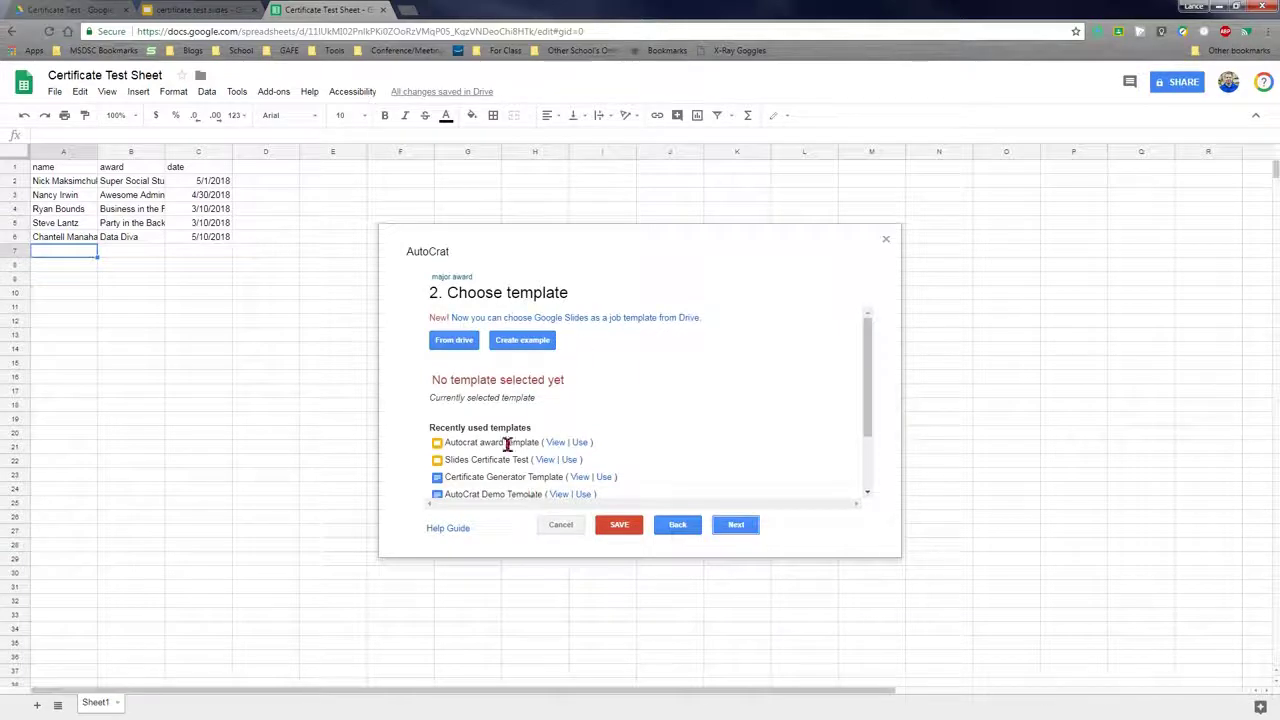
# Pick the certificate test slides deck from Drive as the job's template and proceed to mapping
pyautogui.click(452, 345)
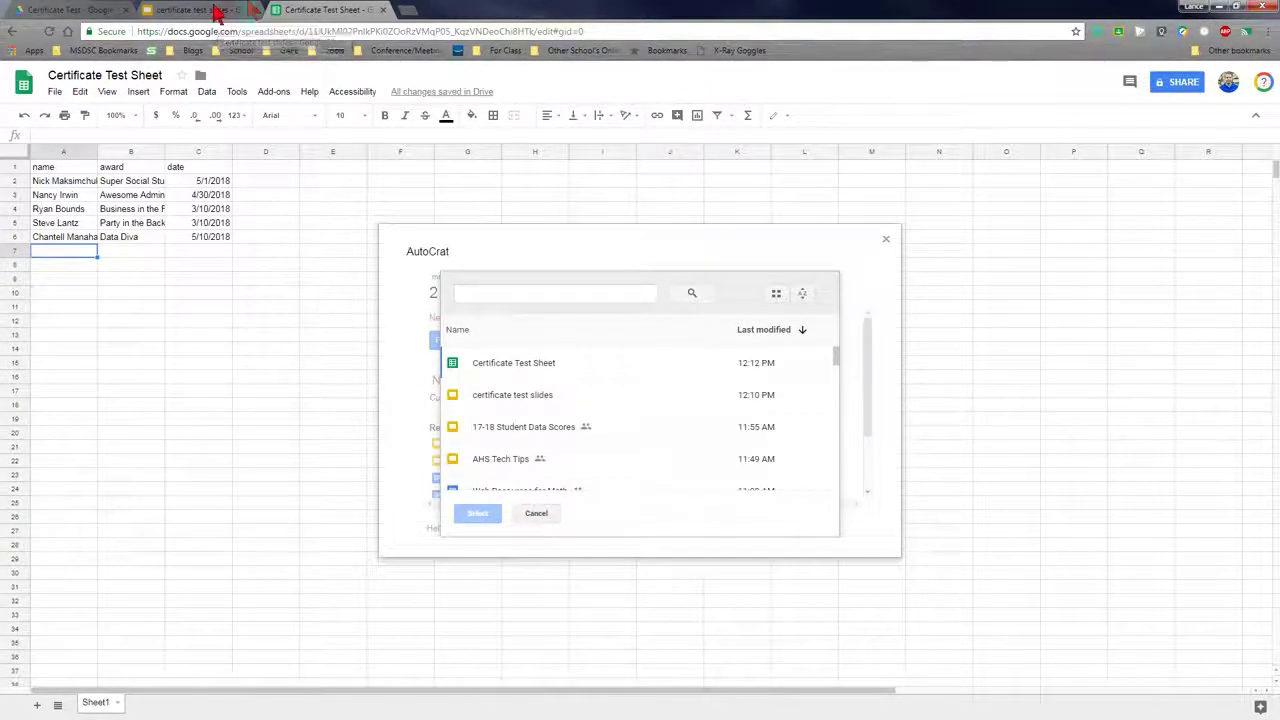
pyautogui.click(539, 395)
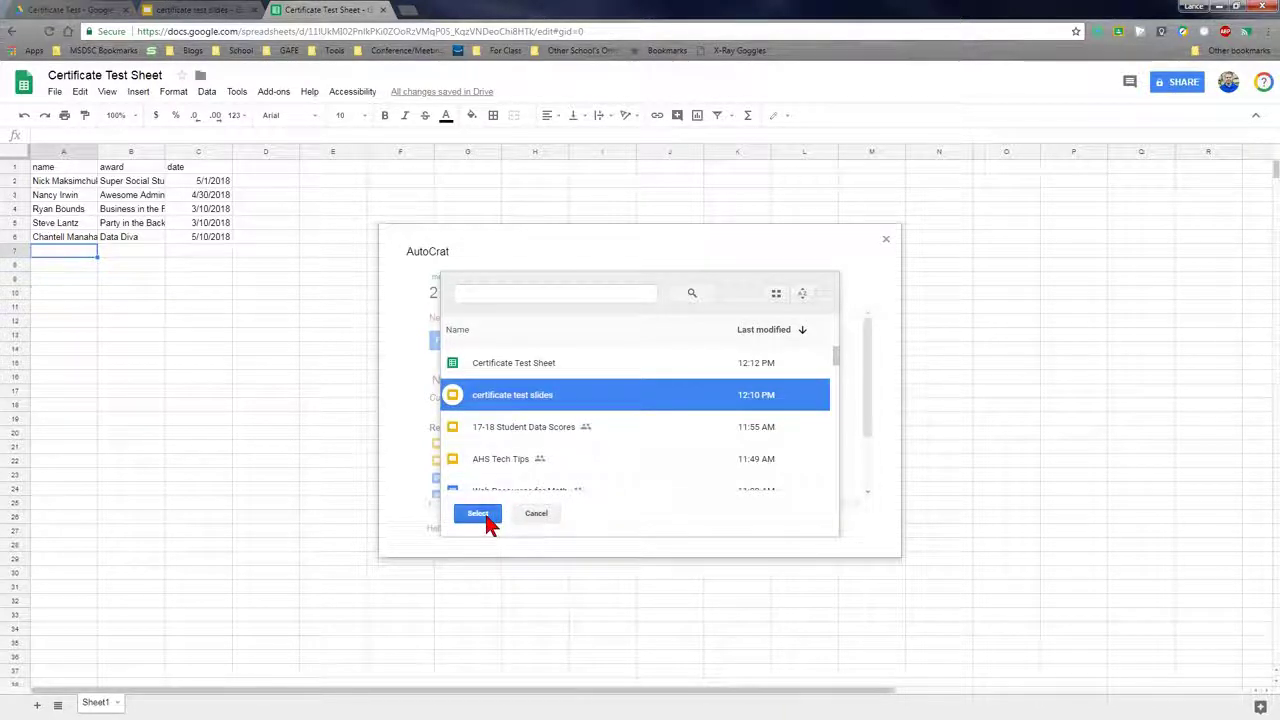
pyautogui.click(478, 514)
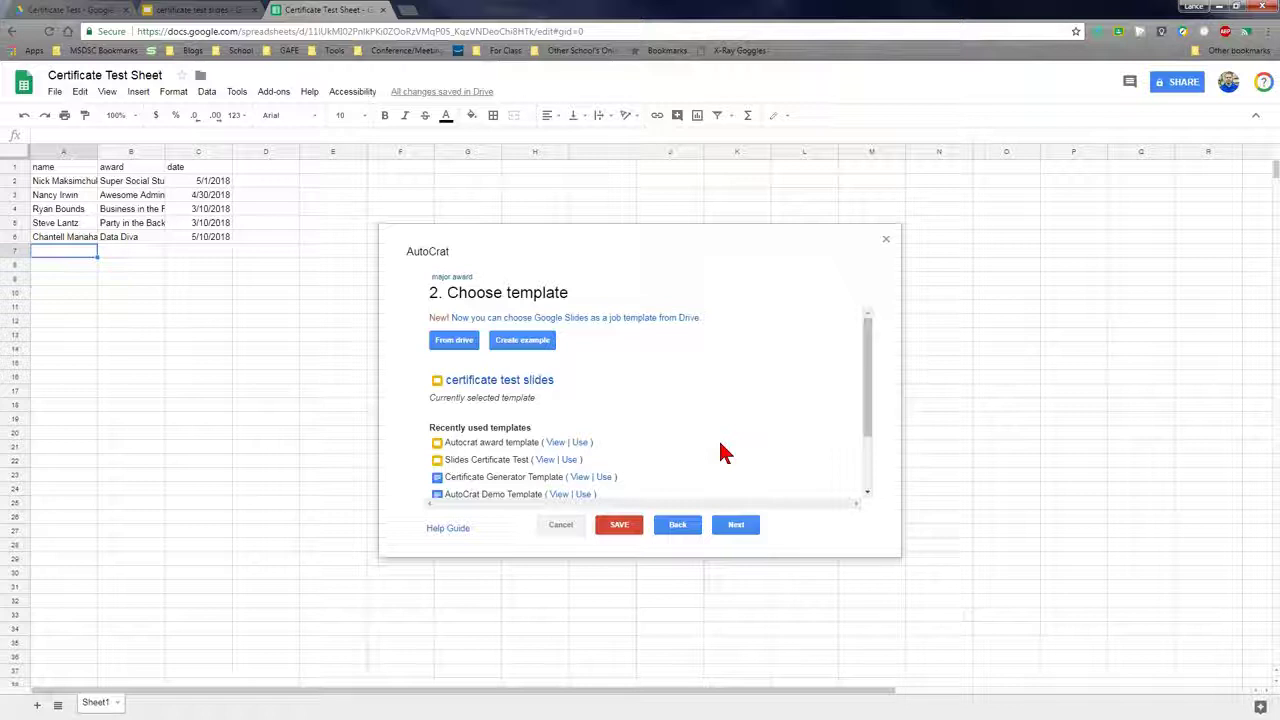
pyautogui.click(729, 531)
pyautogui.click(734, 528)
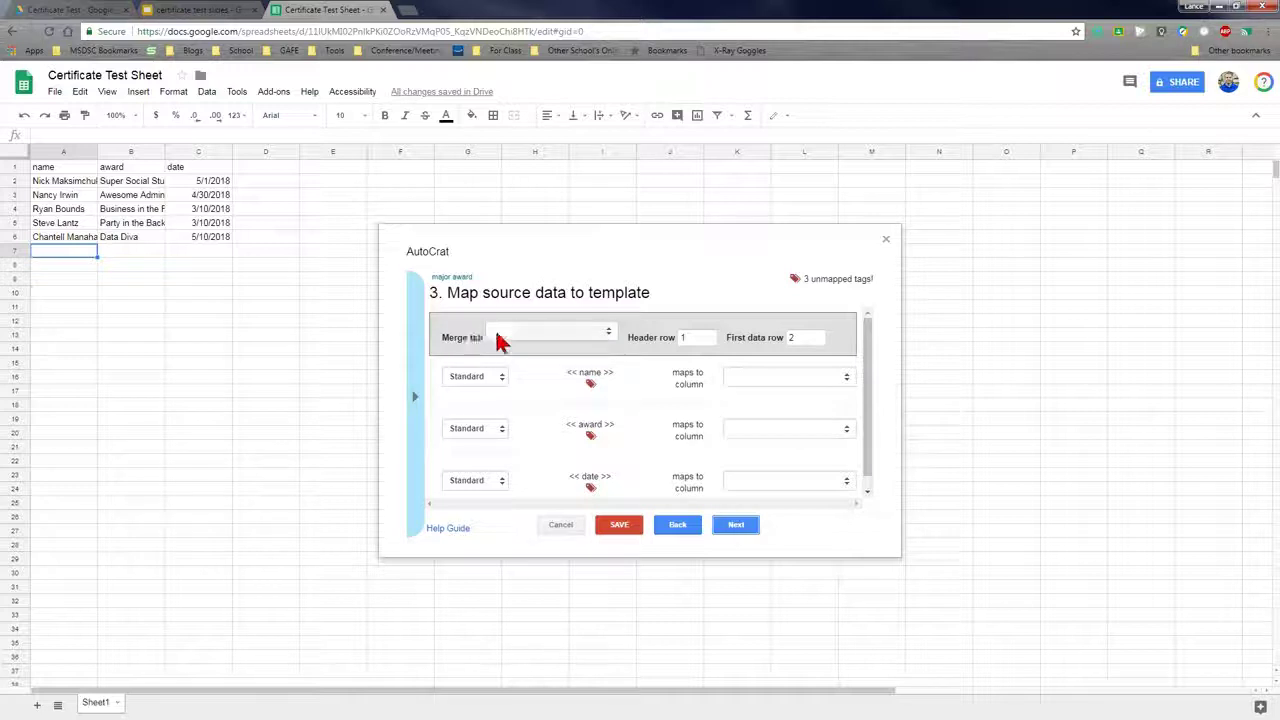
# Choose Sheet1 as the merge tab so name, award and date tags map automatically
pyautogui.click(600, 338)
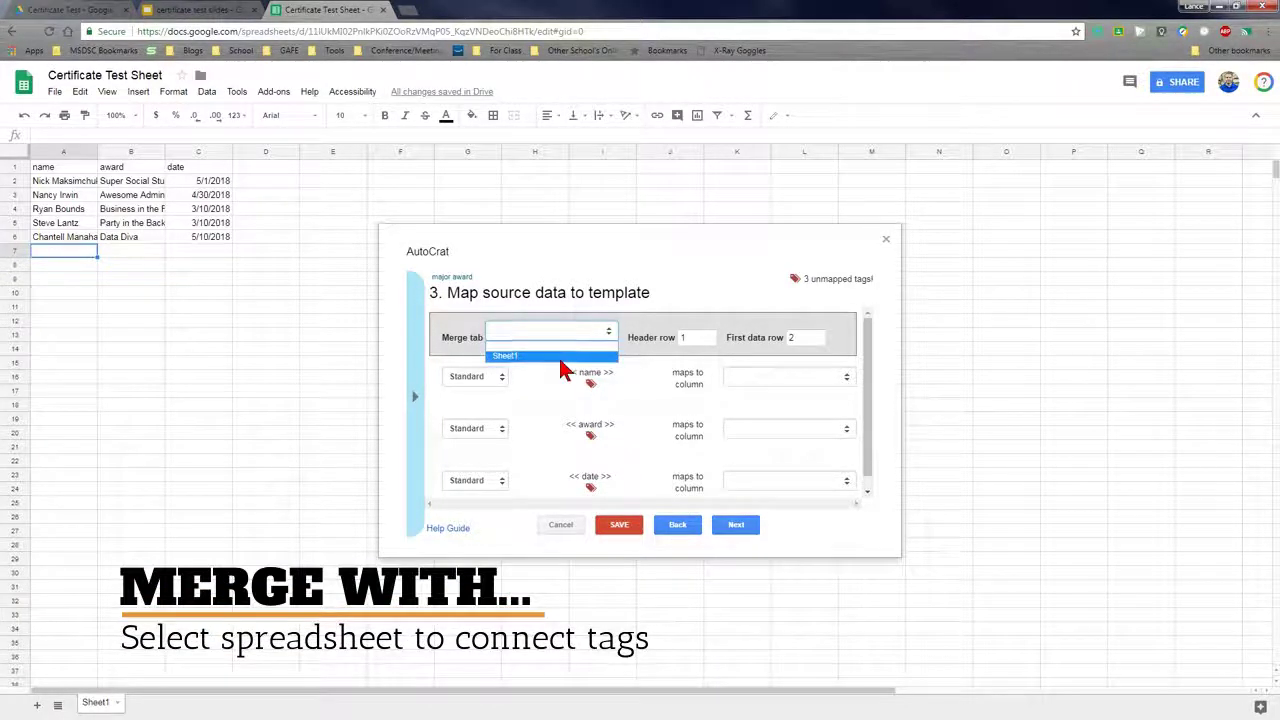
pyautogui.click(560, 360)
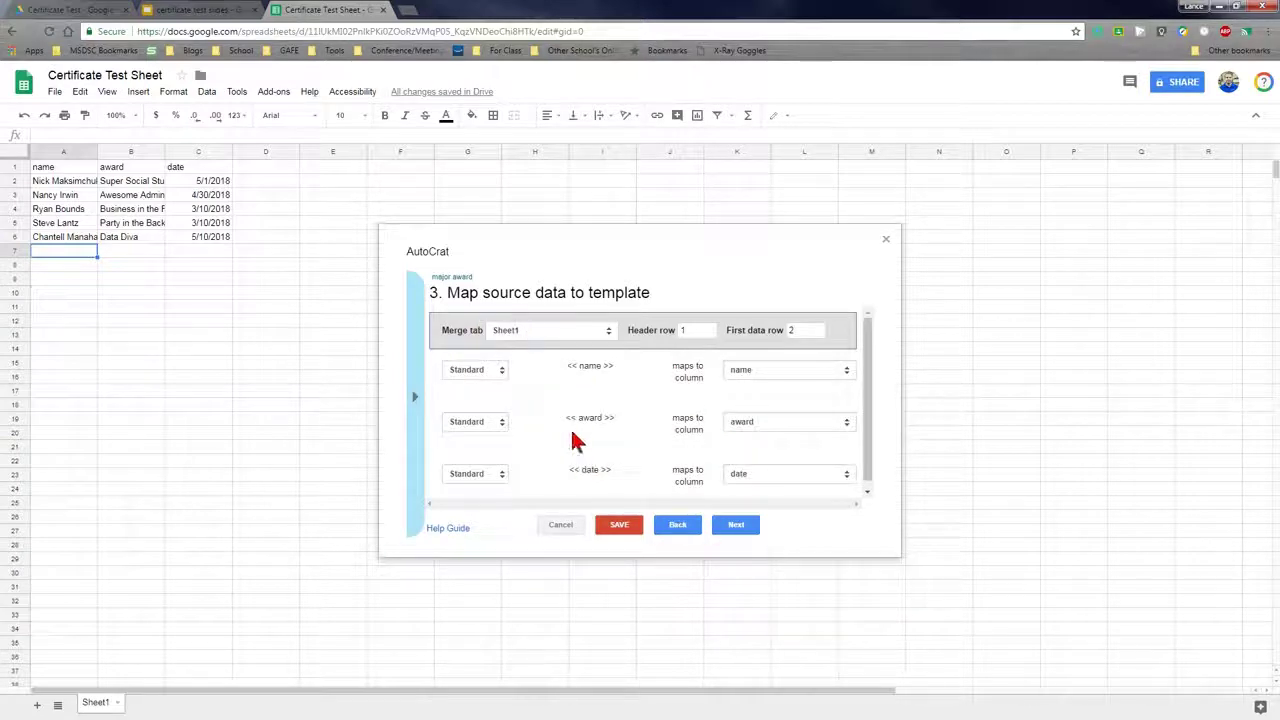
# In File settings, name the output '2018 Major Awards', keep Google Slides, and choose Single output mode
pyautogui.click(738, 527)
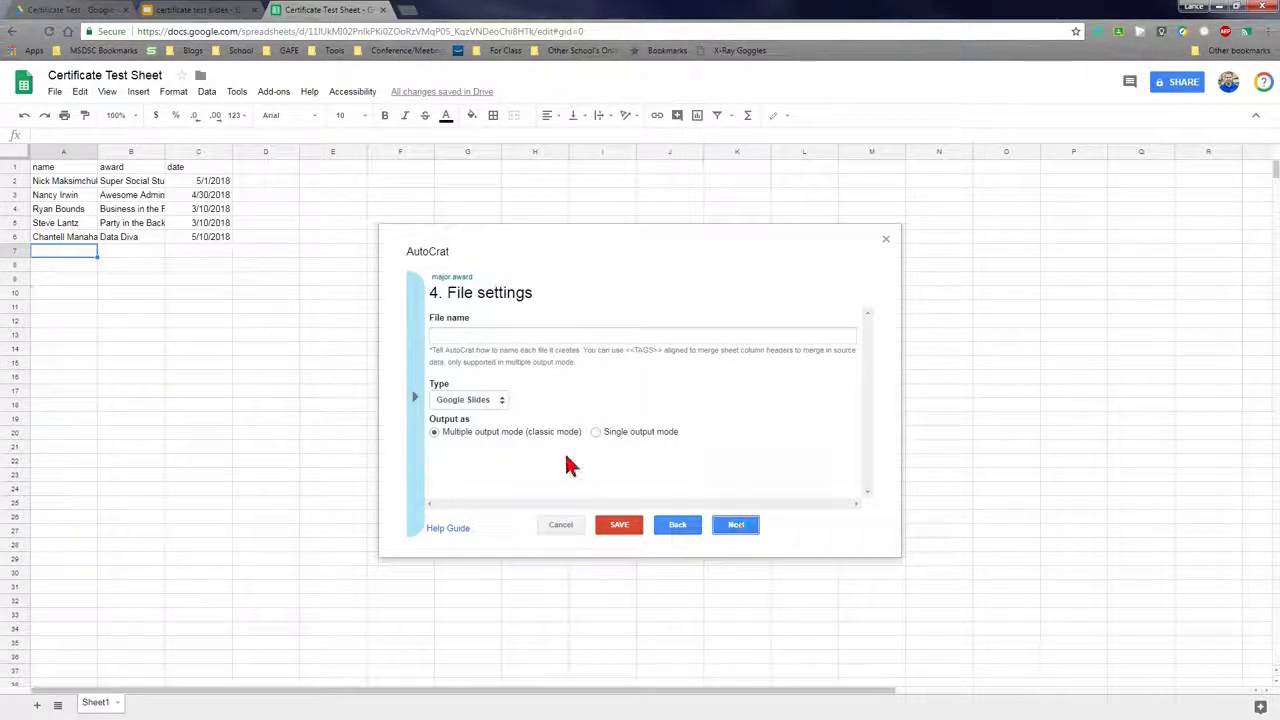
pyautogui.click(509, 336)
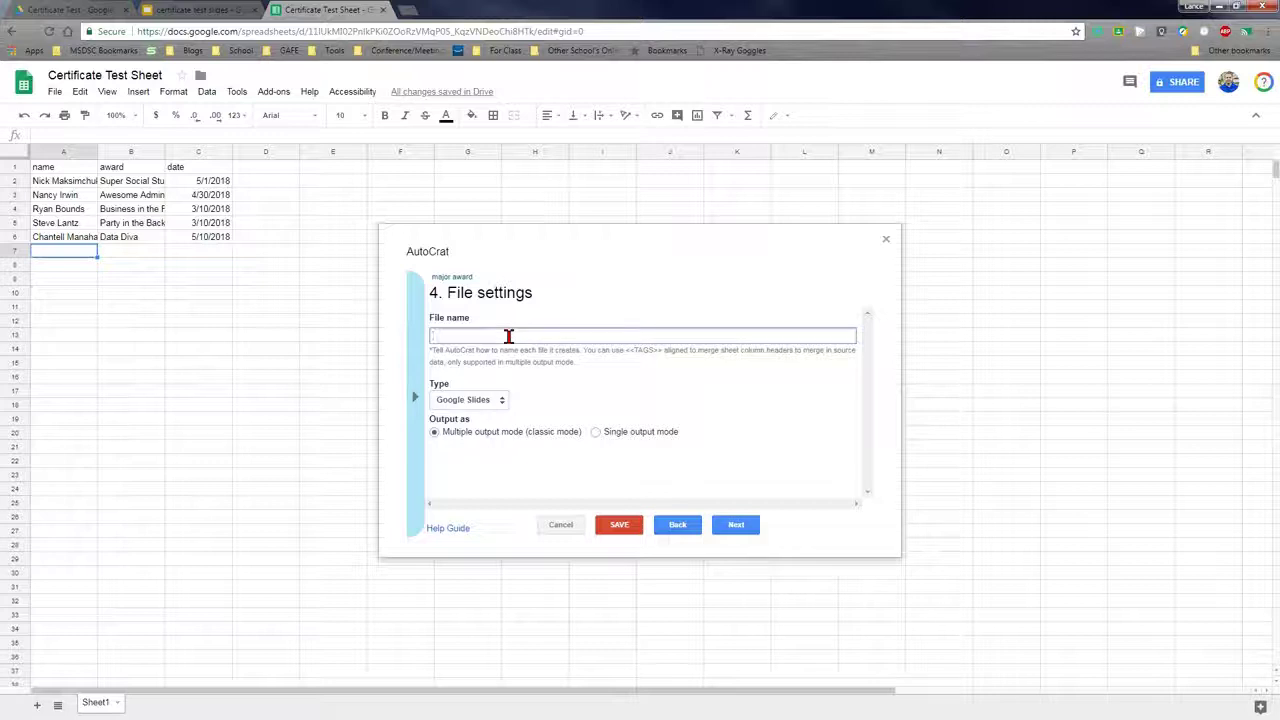
pyautogui.write('2018 ')
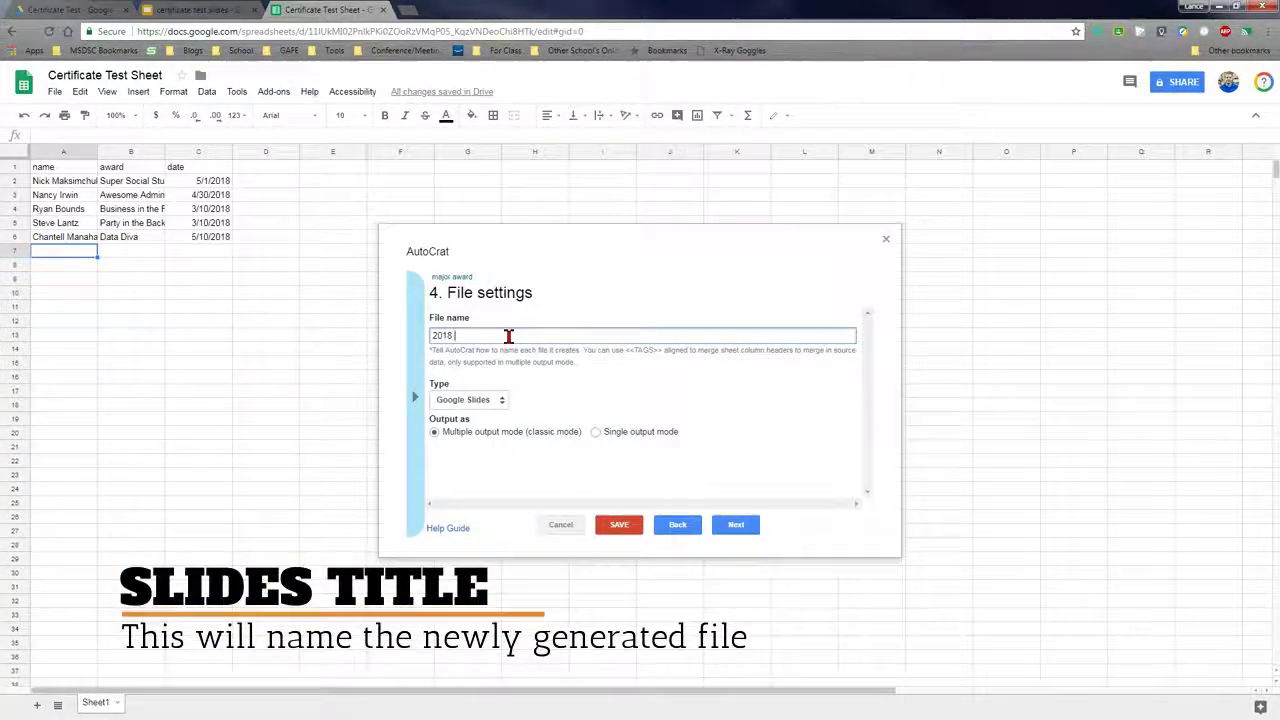
pyautogui.write('Major Awa')
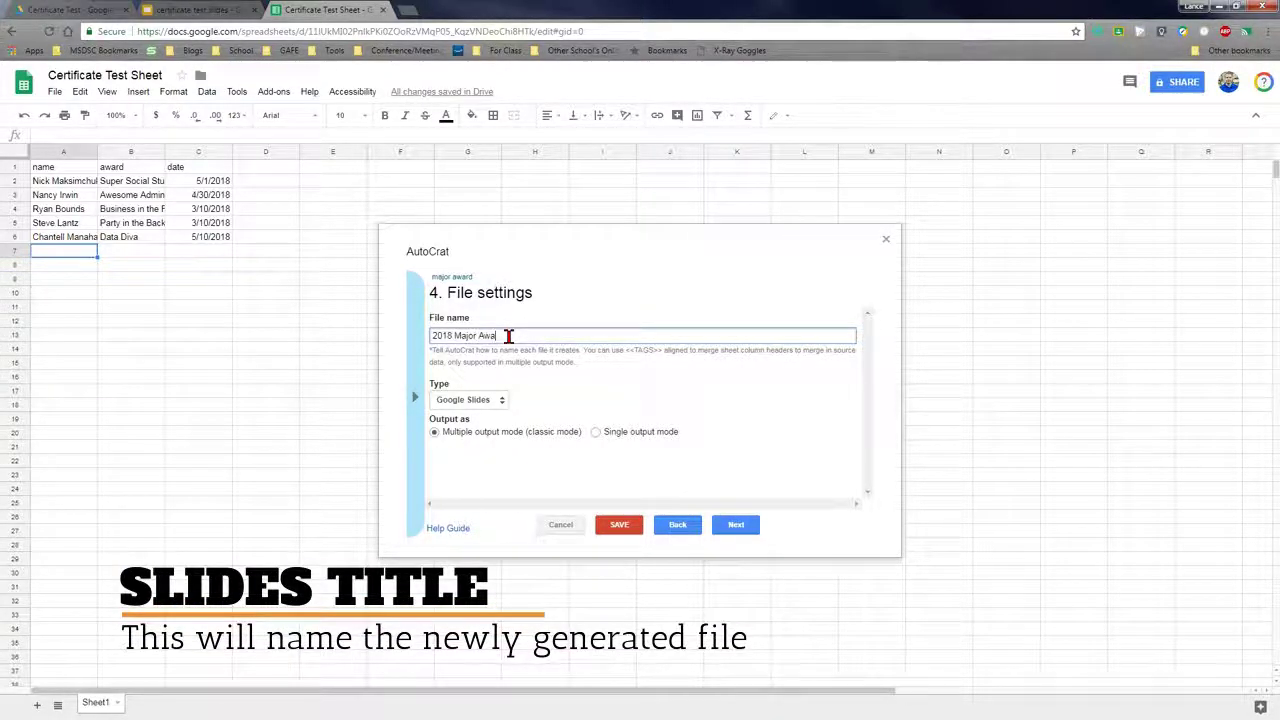
pyautogui.write('rds')
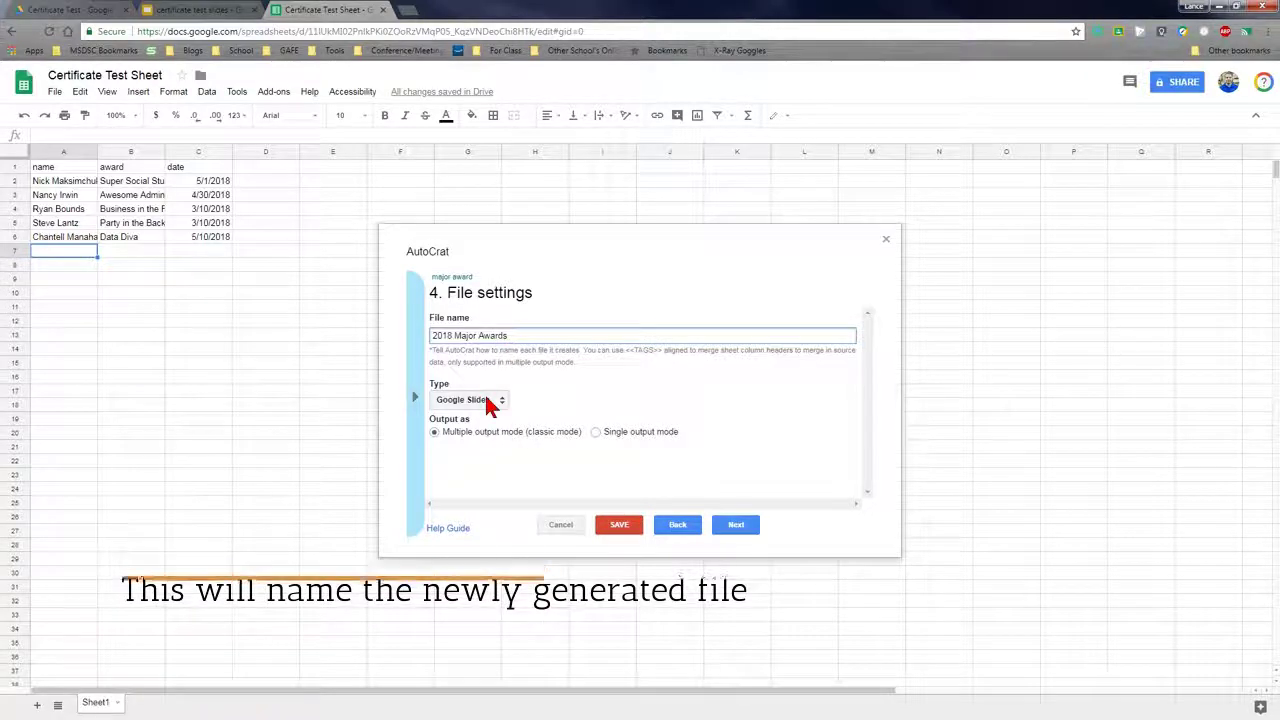
pyautogui.click(488, 400)
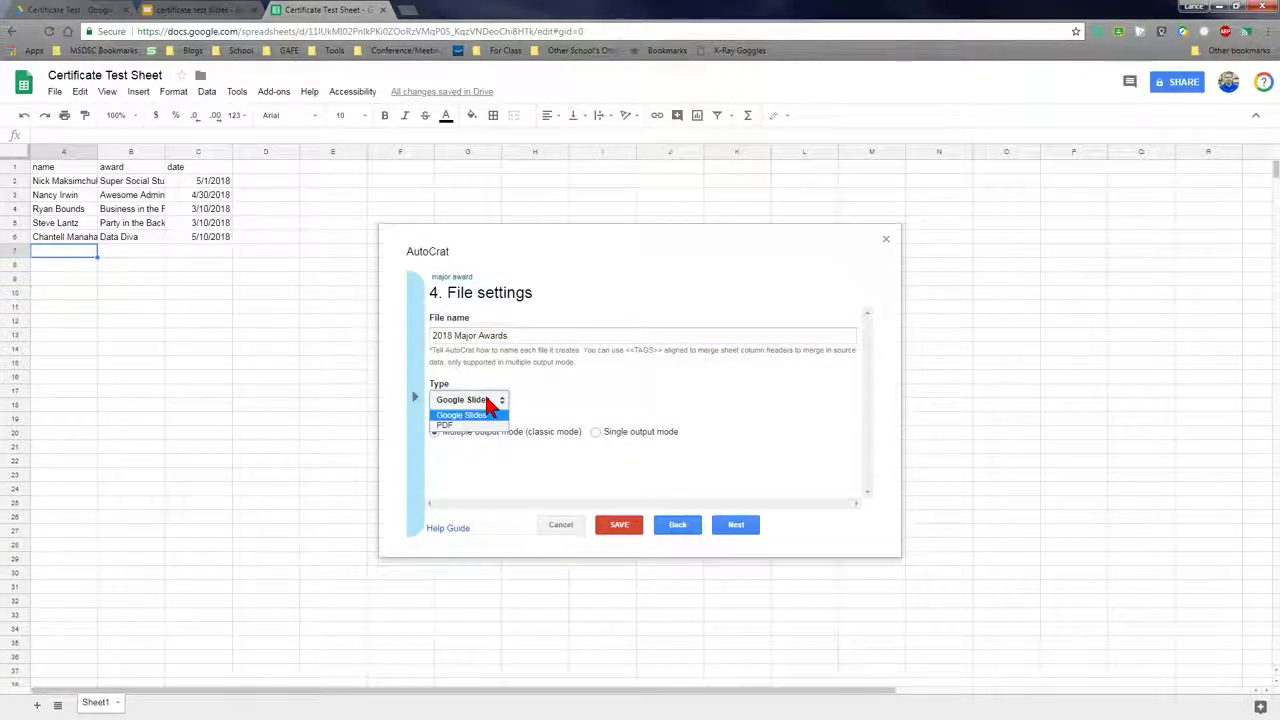
pyautogui.click(594, 403)
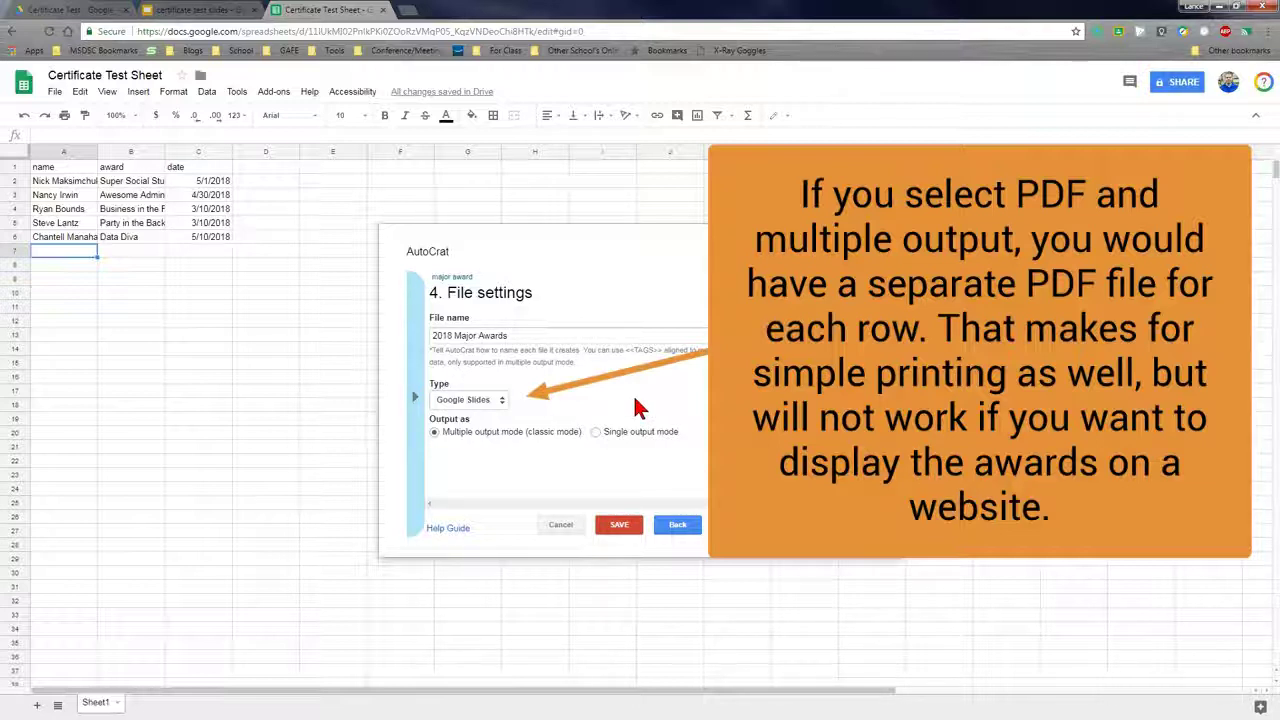
pyautogui.click(603, 438)
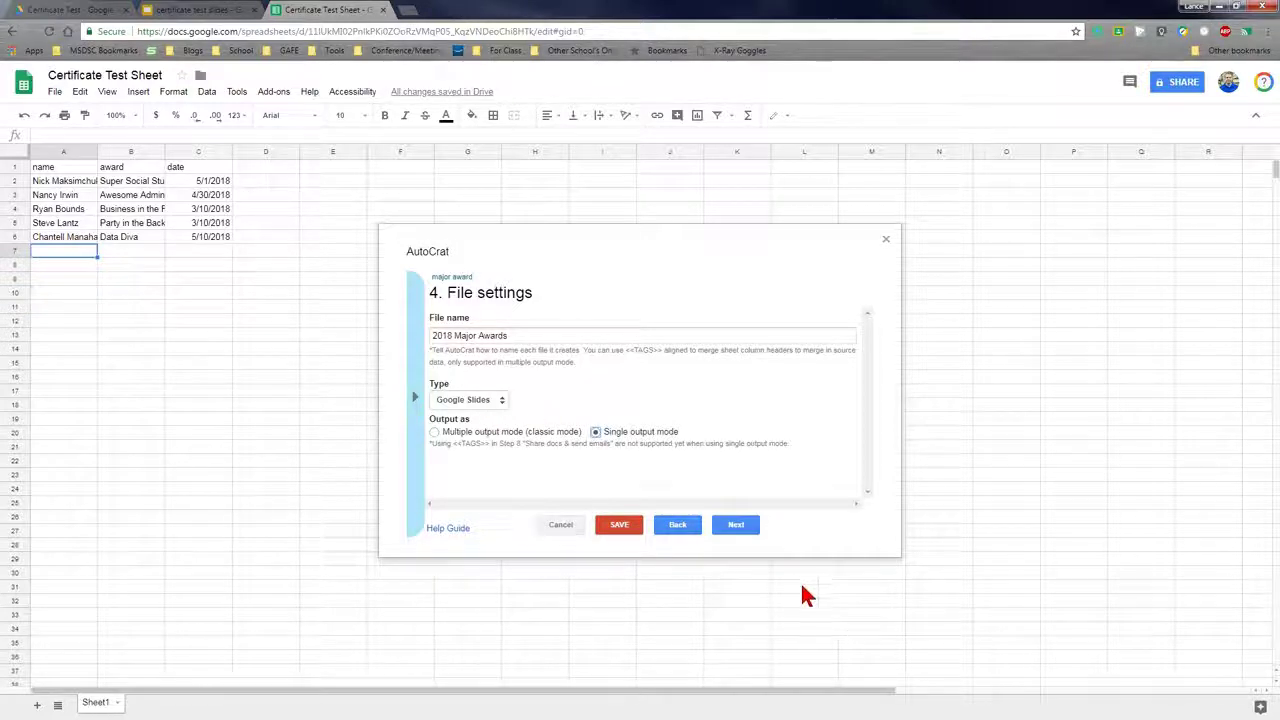
# Keep Certificate Test as destination, skip folder reference, merge condition and sharing, then save the job
pyautogui.click(737, 527)
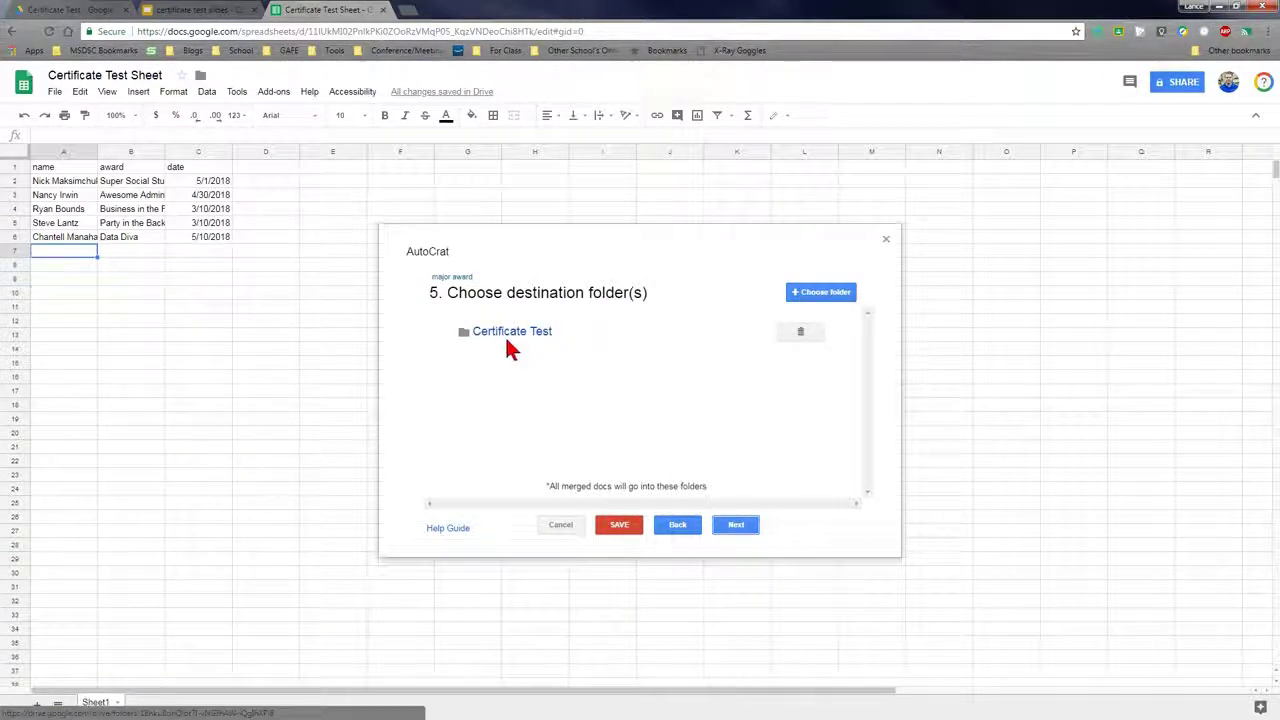
pyautogui.click(737, 525)
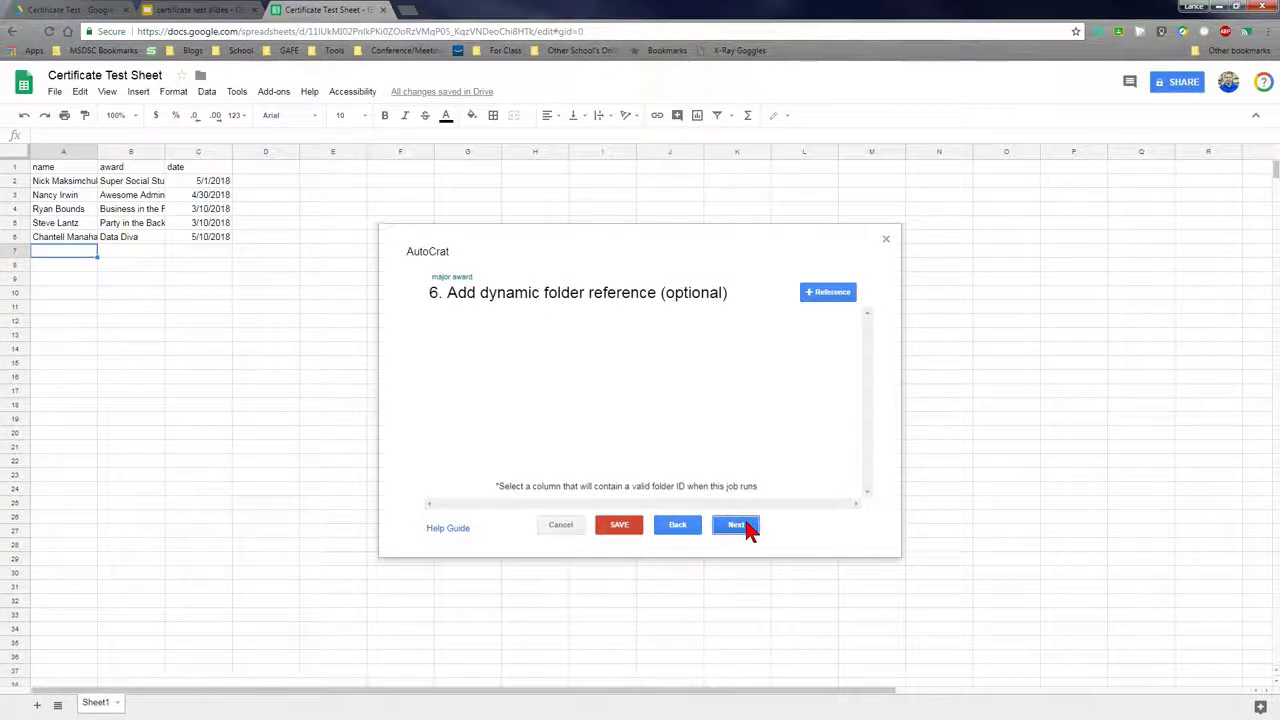
pyautogui.click(737, 525)
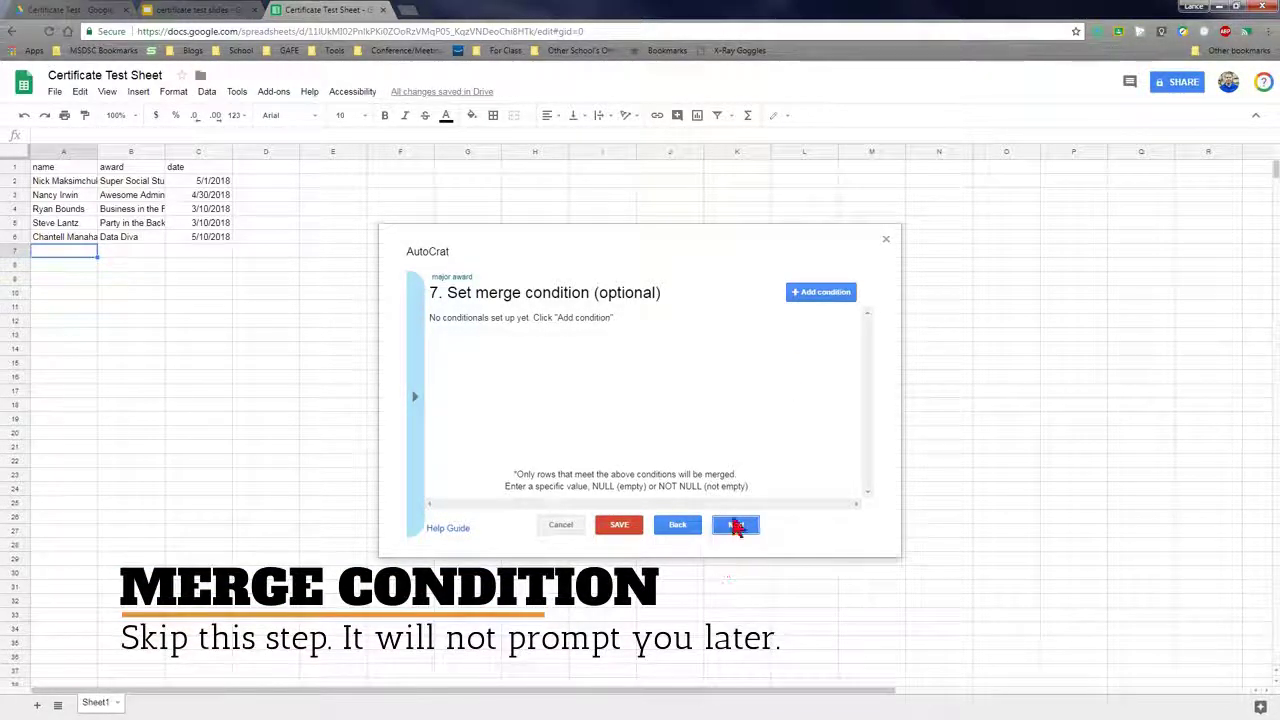
pyautogui.click(736, 526)
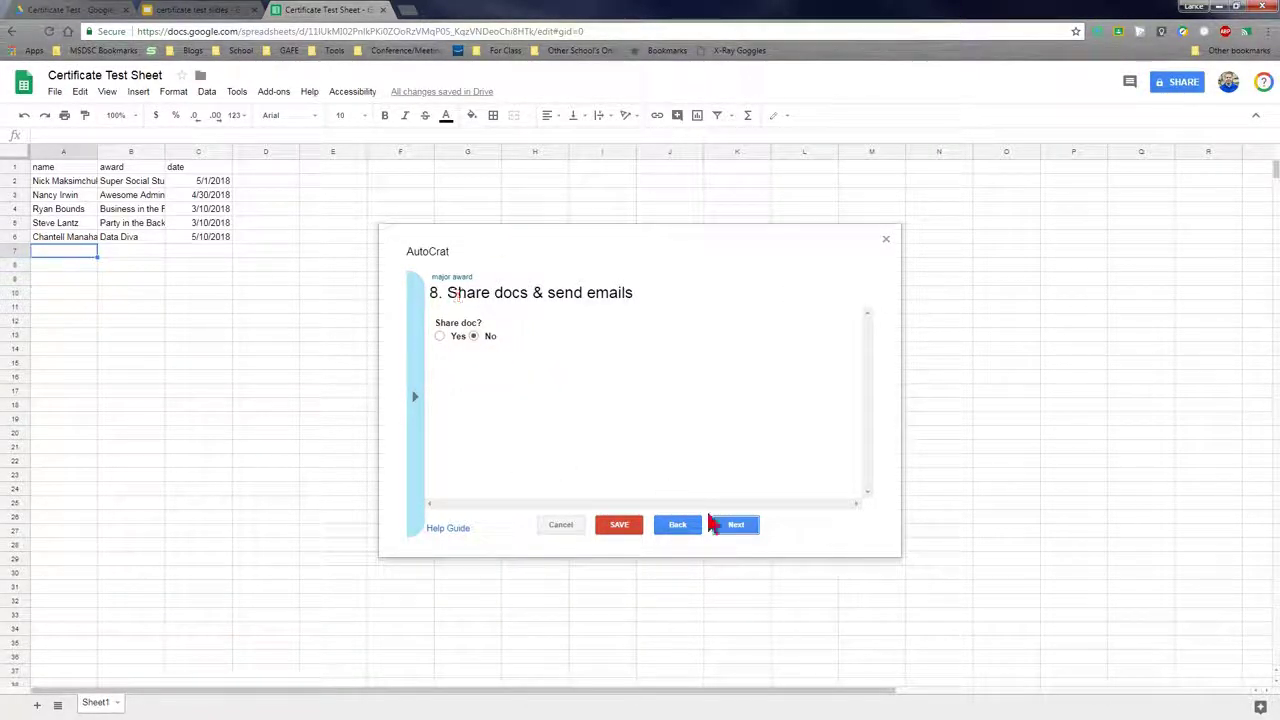
pyautogui.click(744, 526)
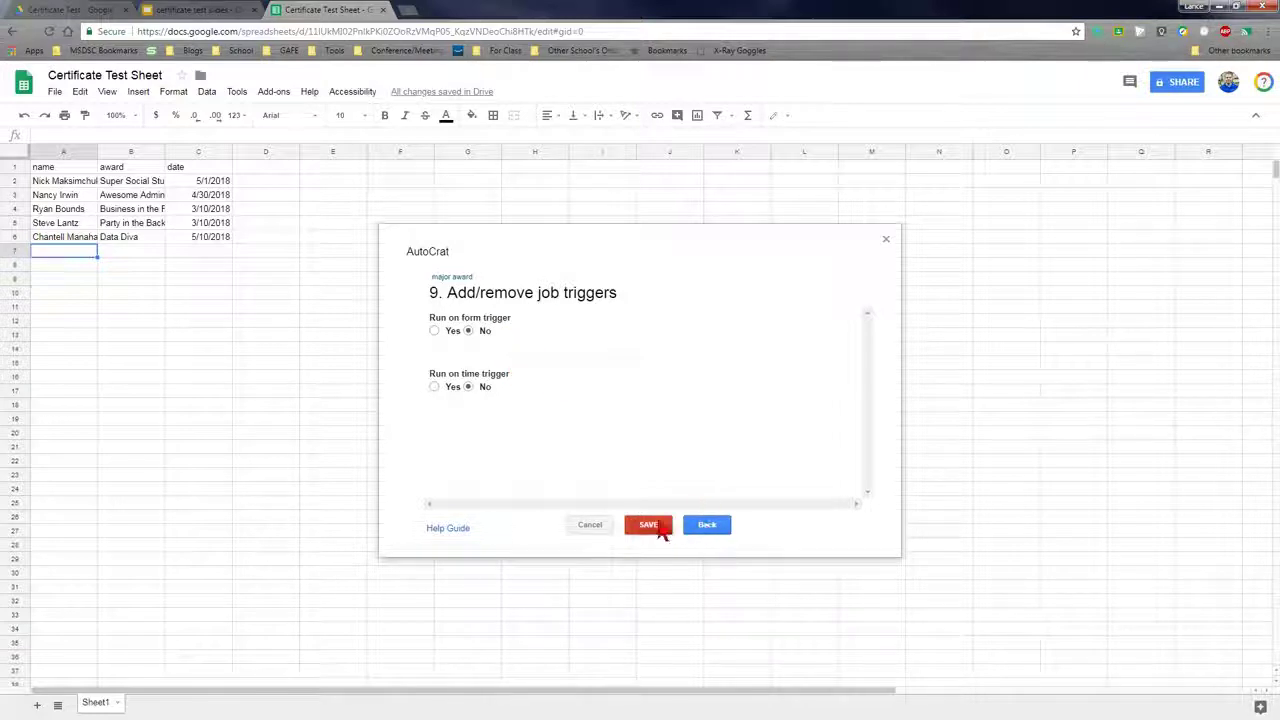
pyautogui.click(661, 527)
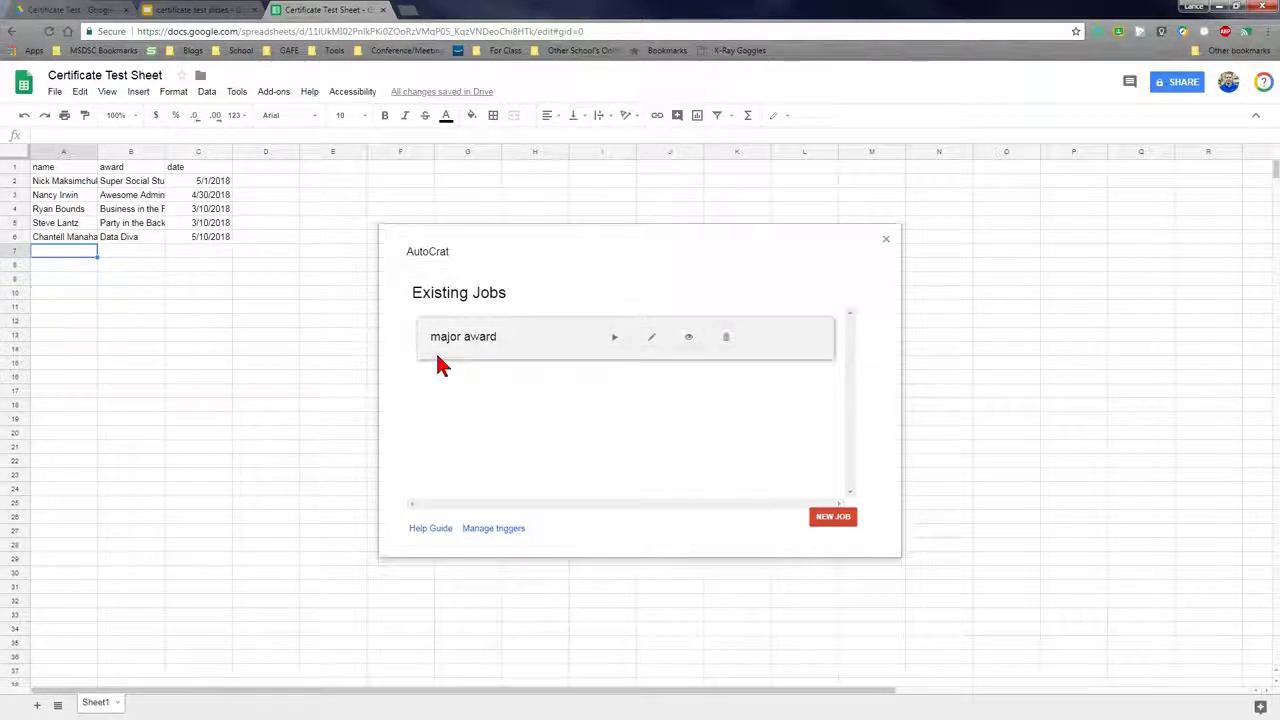
# Close autoCrat and fill row 7 with a person's name, award 'Autocrat Awesome' and date 5/11/2018
pyautogui.click(886, 240)
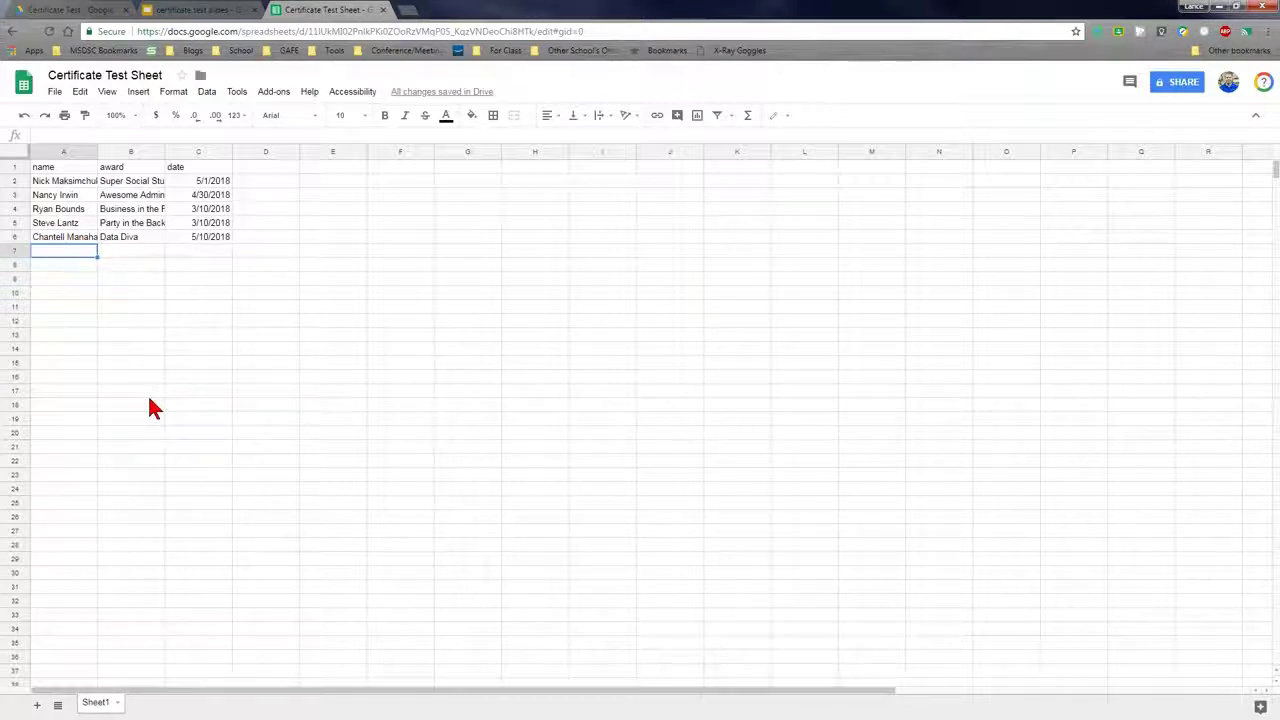
pyautogui.press('Tab')
pyautogui.write('Autocrat')
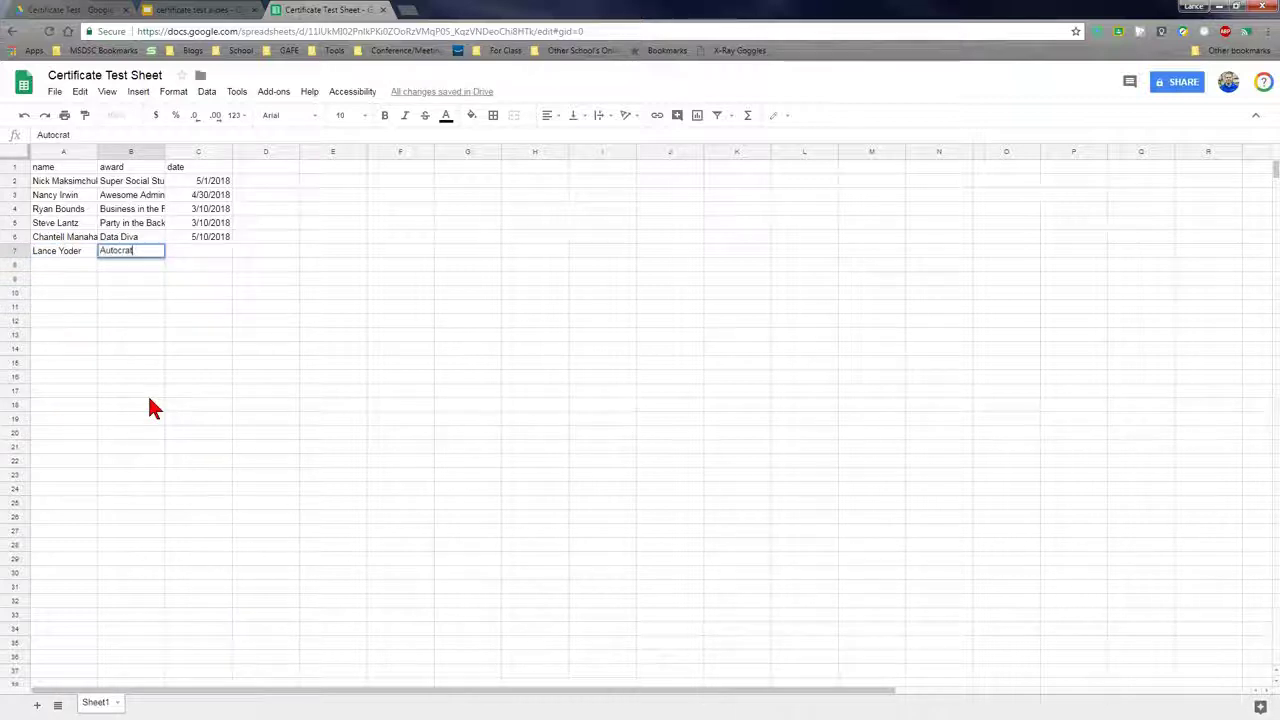
pyautogui.write(' Awesome')
pyautogui.press('Tab')
pyautogui.write('5/11/2018')
pyautogui.click(154, 420)
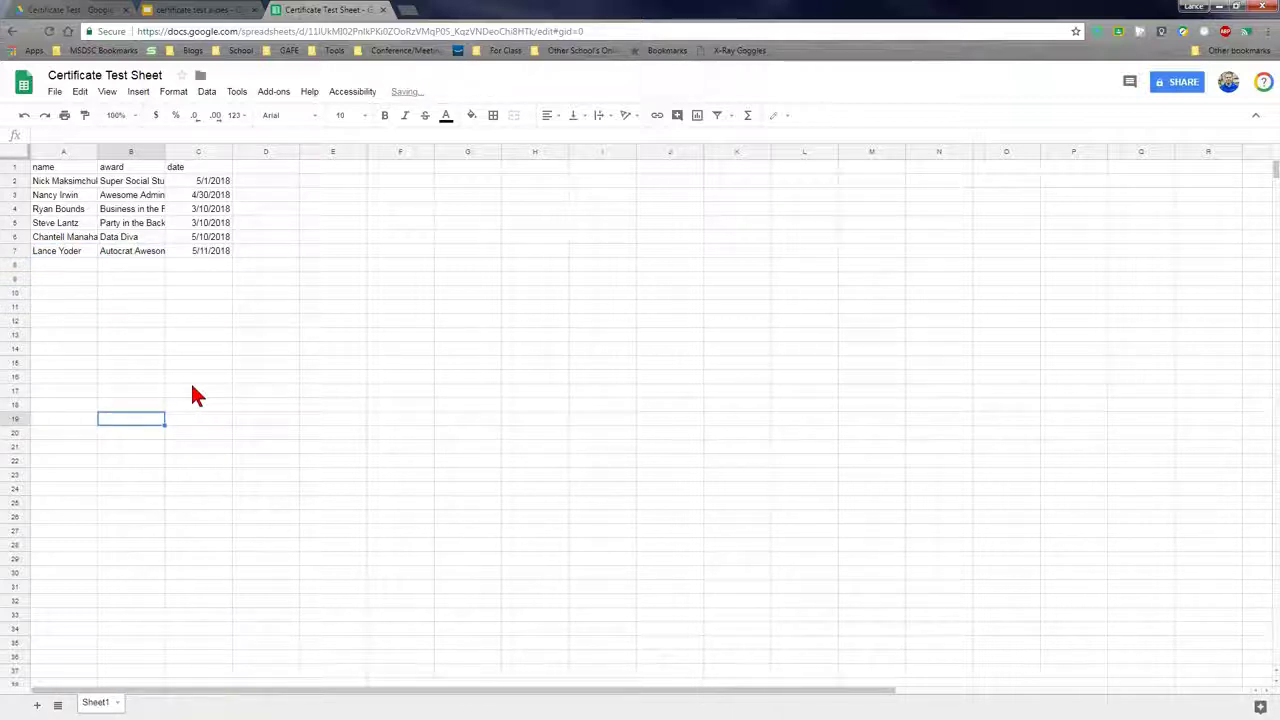
pyautogui.click(273, 93)
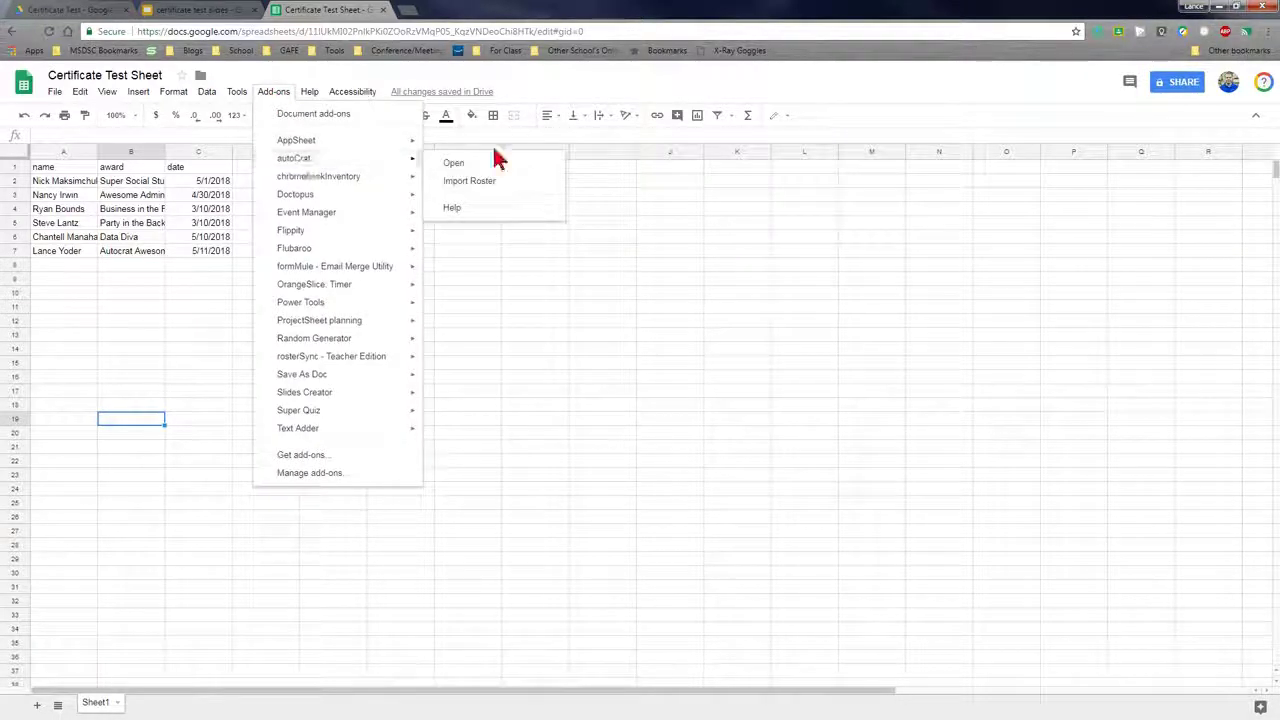
# Launch autoCrat from the Add-ons menu and run the major award job
pyautogui.moveTo(403, 172)
pyautogui.click(449, 165)
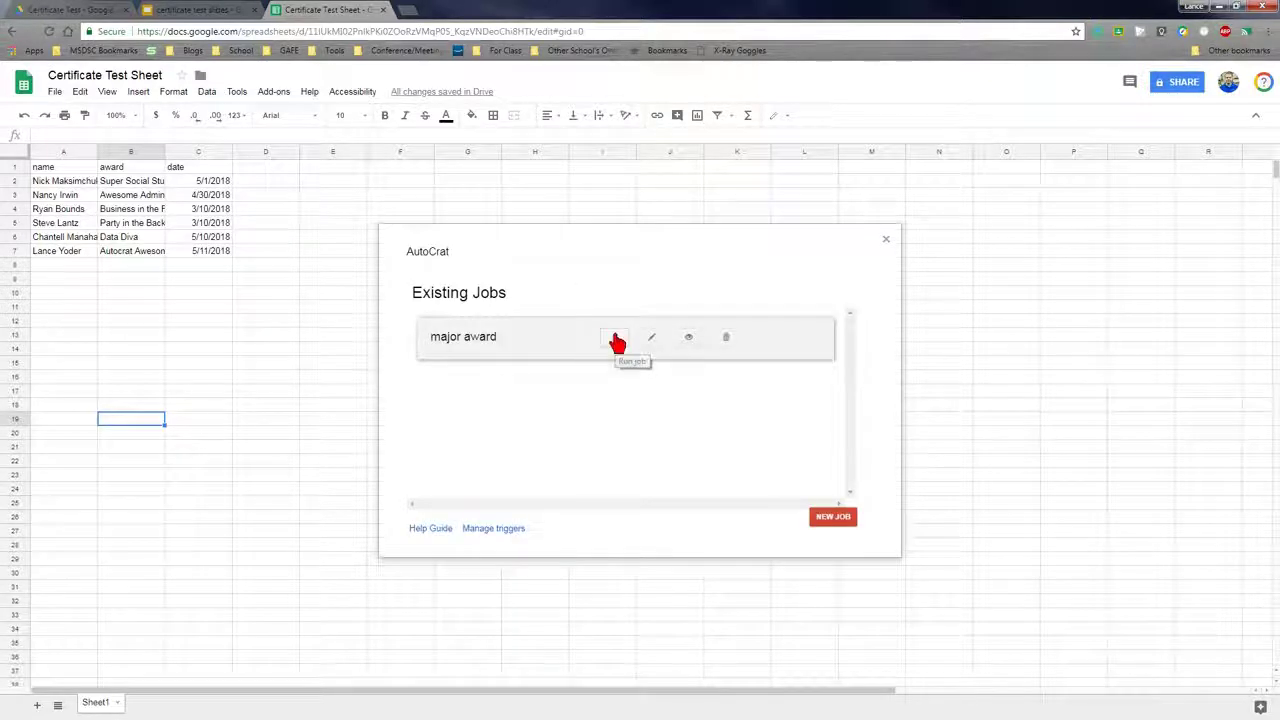
pyautogui.click(617, 341)
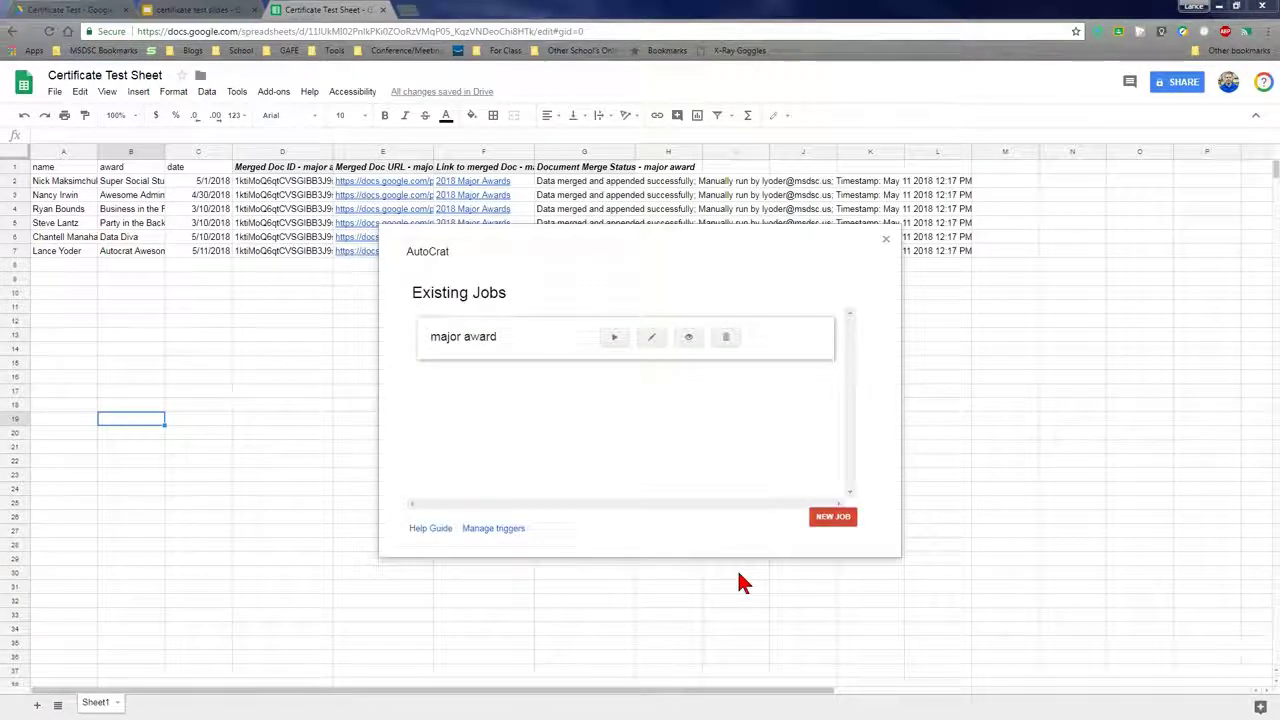
# Close autoCrat and go to the Certificate Test folder in Drive to find the merged deck
pyautogui.click(886, 242)
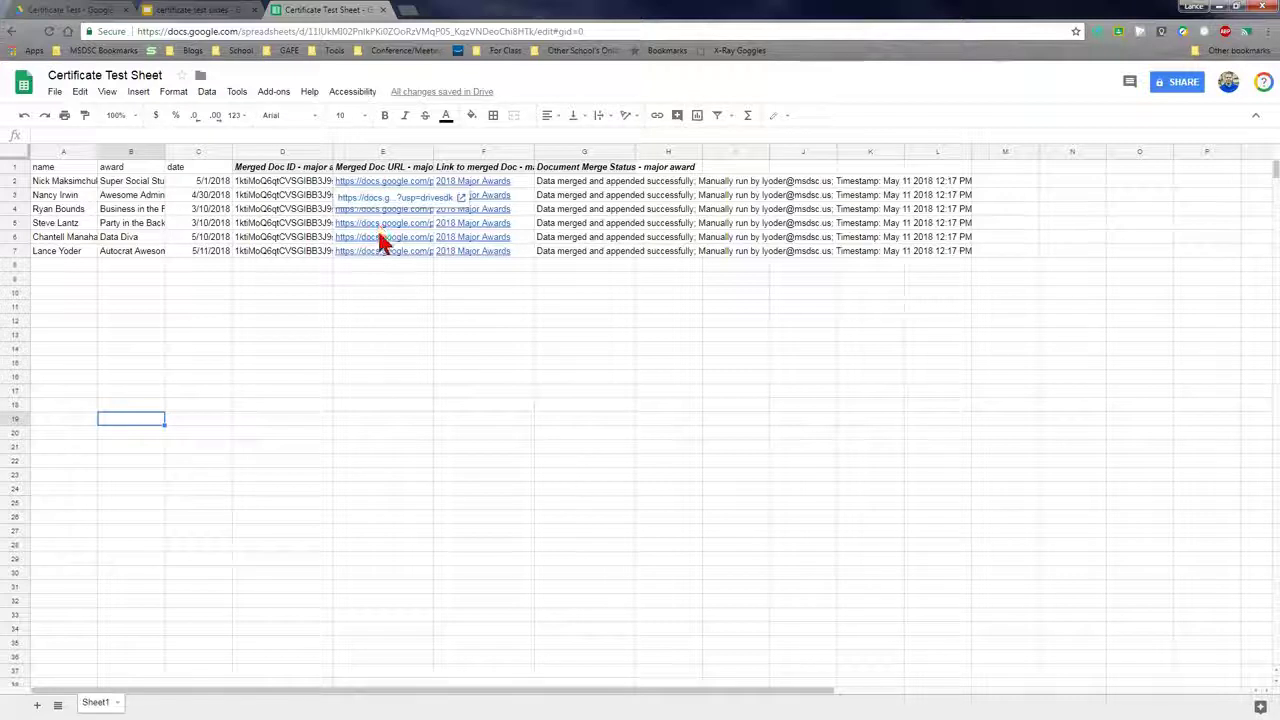
pyautogui.click(190, 12)
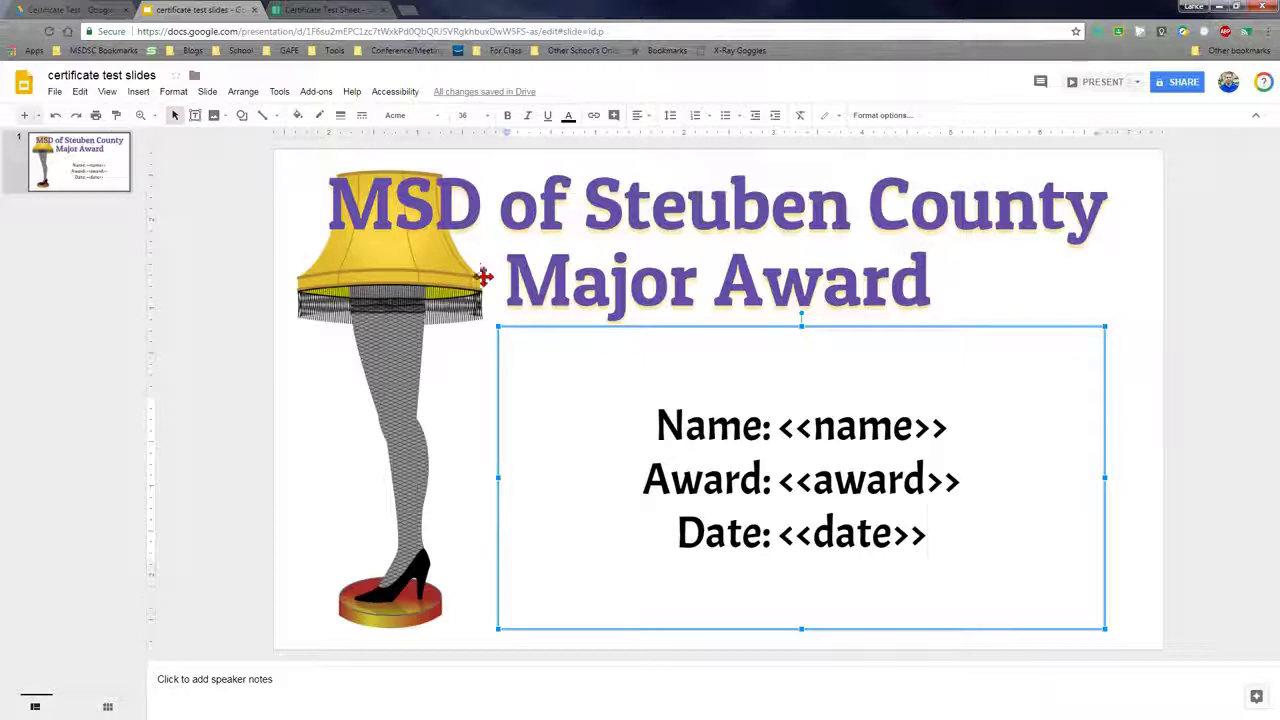
pyautogui.click(70, 10)
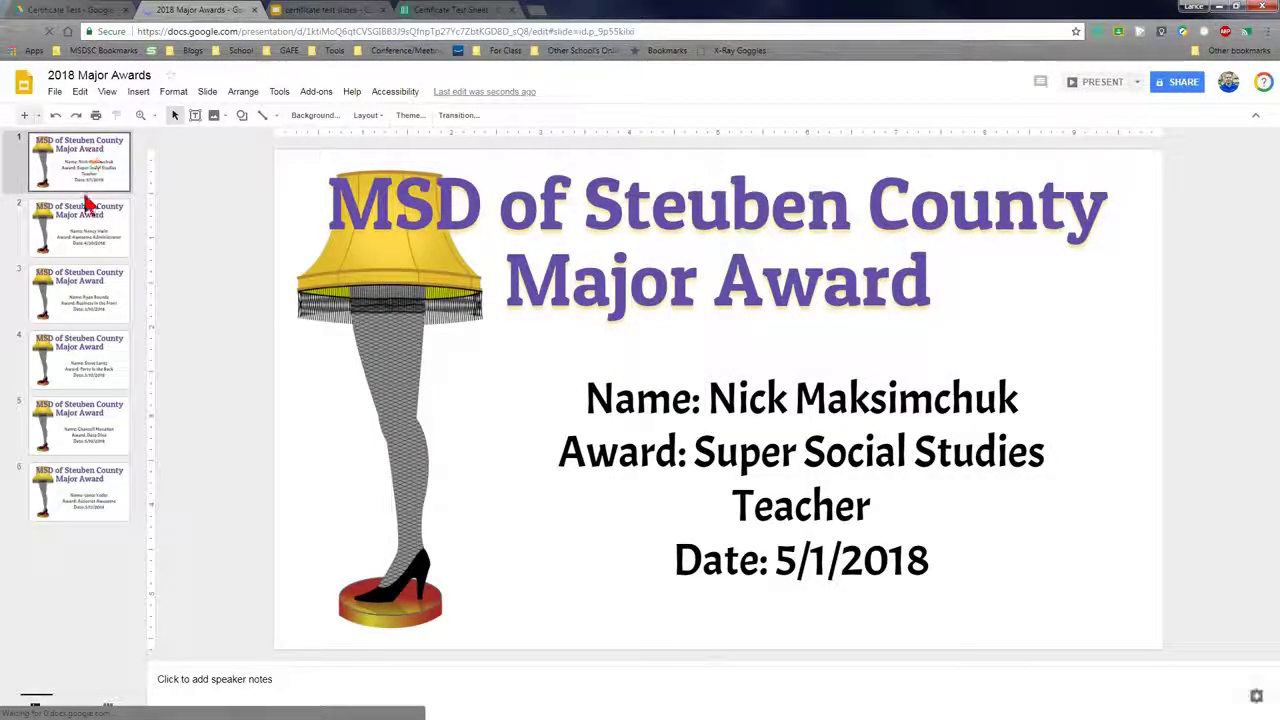
# Review certificates 2 through 6 in the 2018 Major Awards deck, then return to the first
pyautogui.click(85, 222)
pyautogui.click(107, 290)
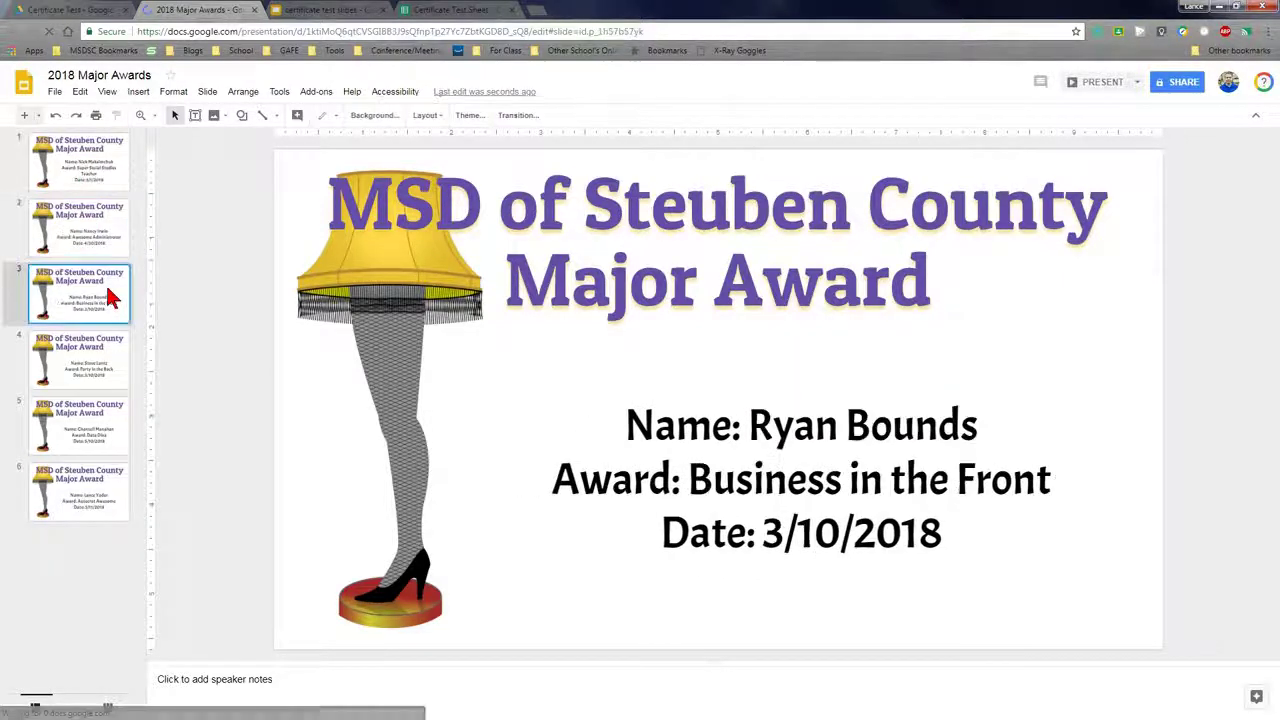
pyautogui.click(110, 350)
pyautogui.click(99, 450)
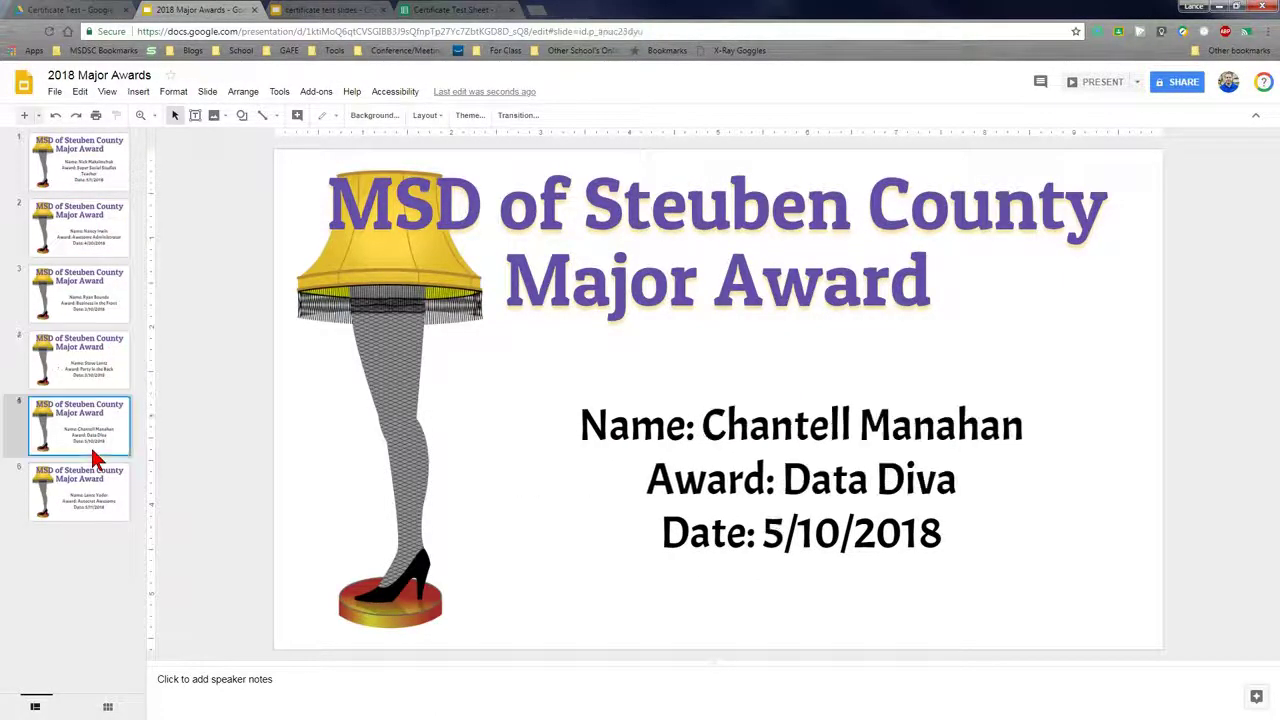
pyautogui.click(89, 503)
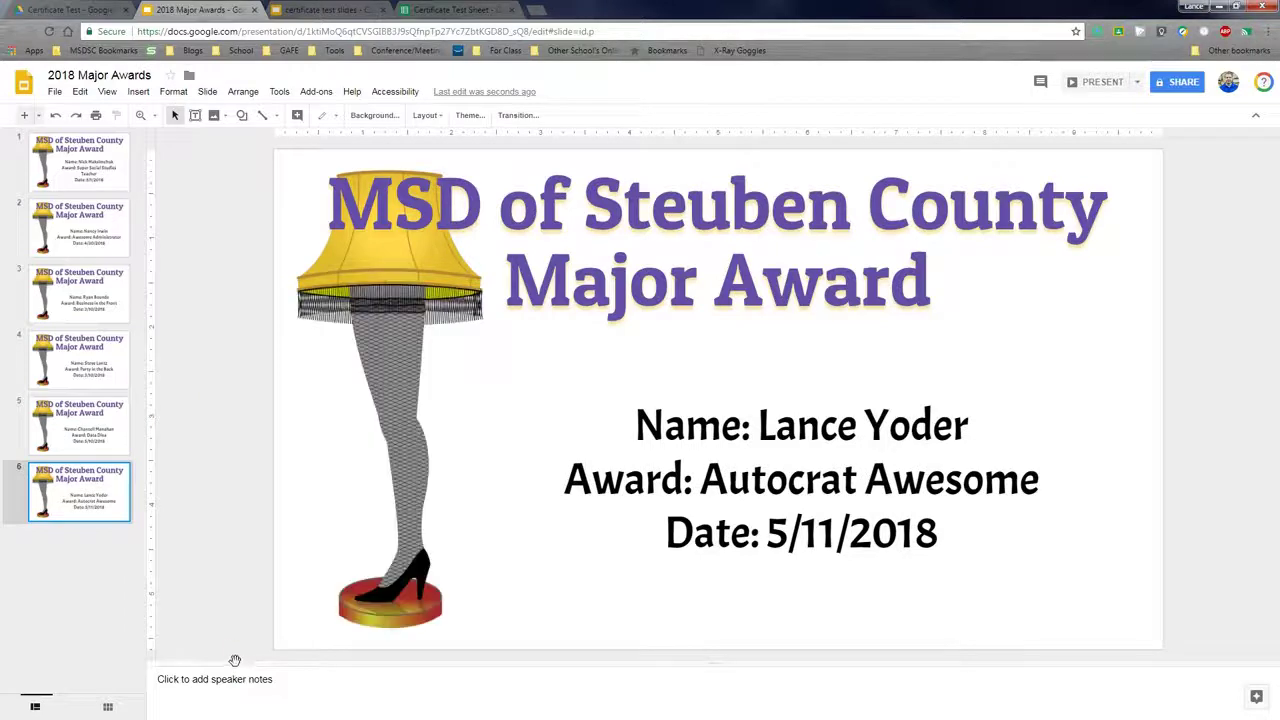
pyautogui.click(82, 180)
pyautogui.click(56, 92)
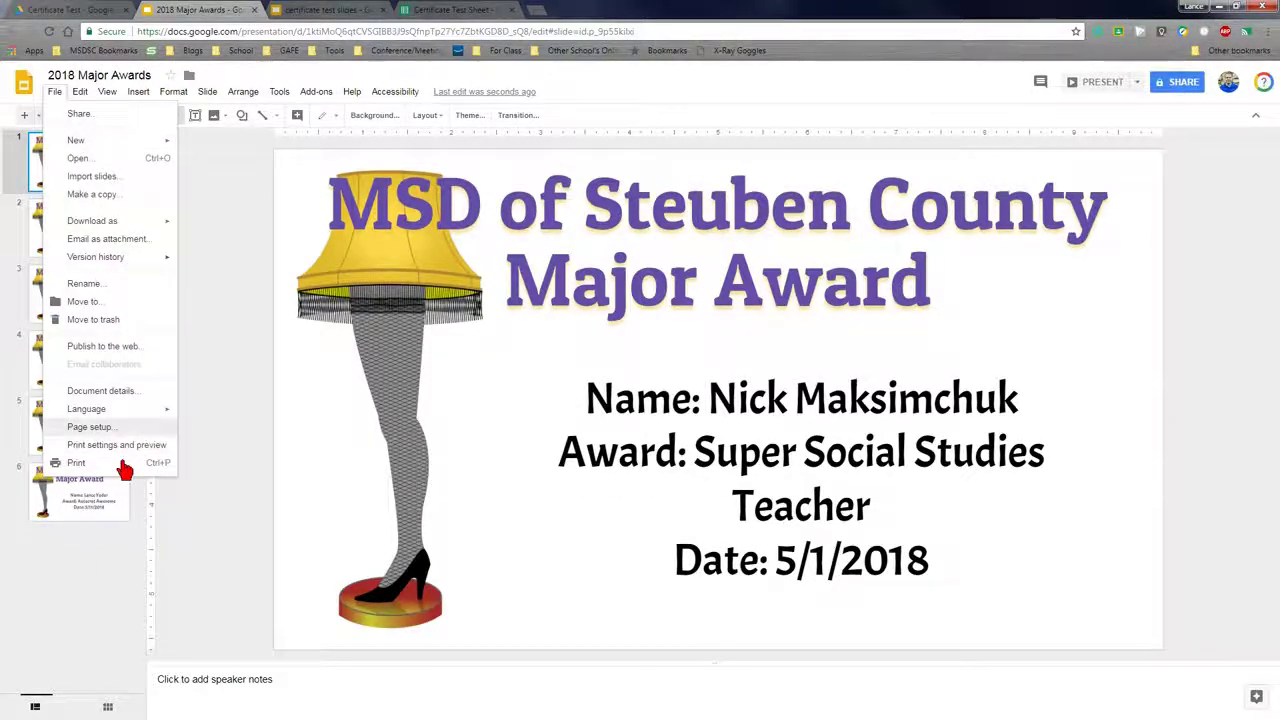
pyautogui.click(148, 487)
pyautogui.hotkey('ctrl', 'p')
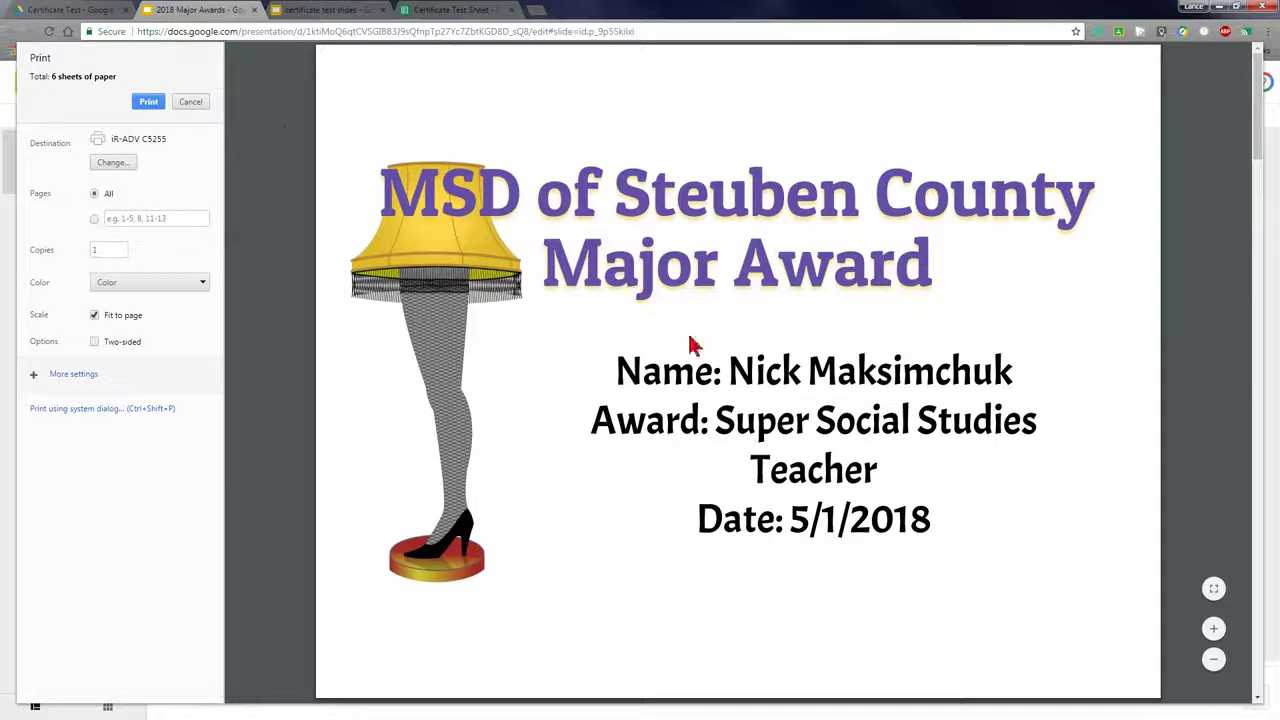
pyautogui.scroll(-1, 375, 375)
pyautogui.scroll(-3, 371, 375)
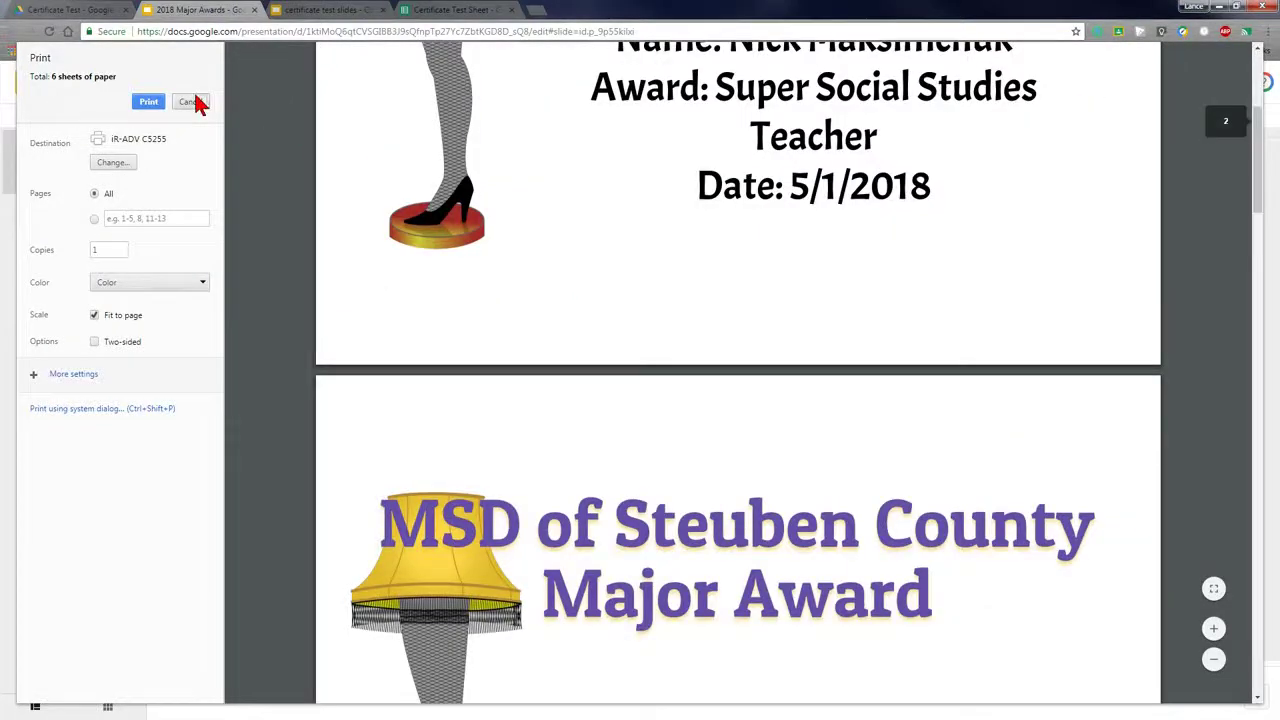
pyautogui.click(190, 101)
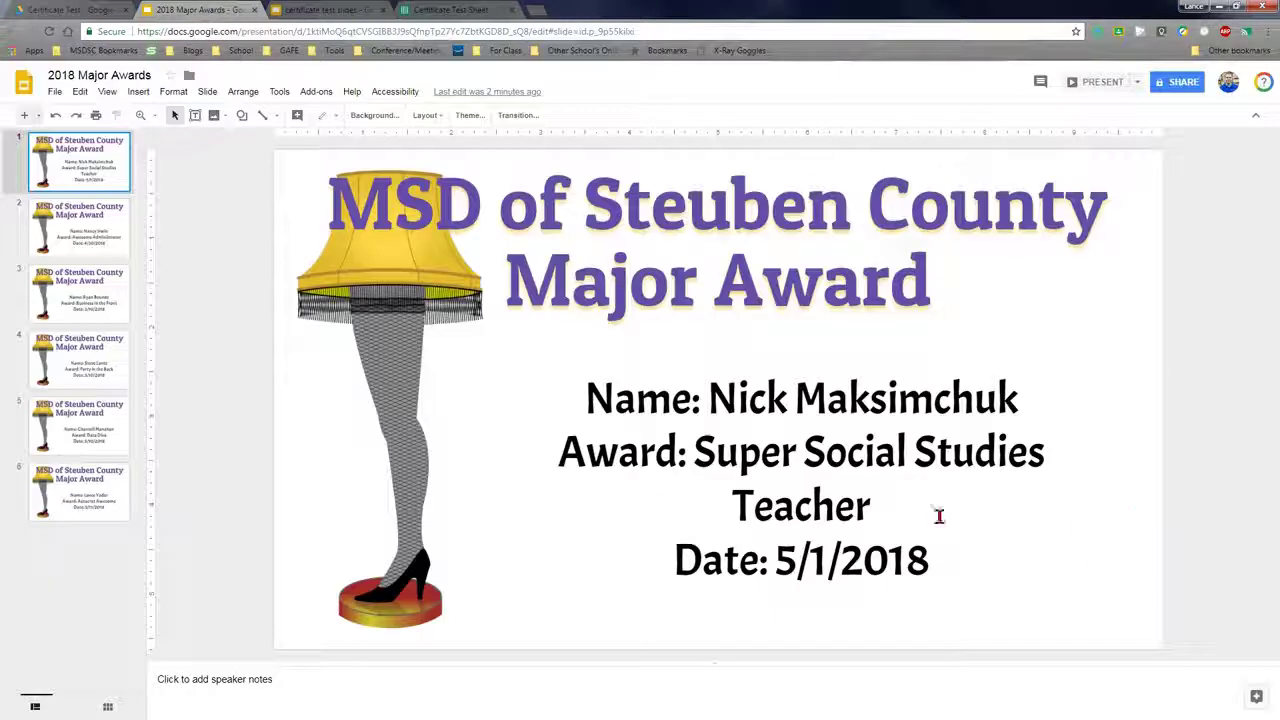
pyautogui.click(55, 91)
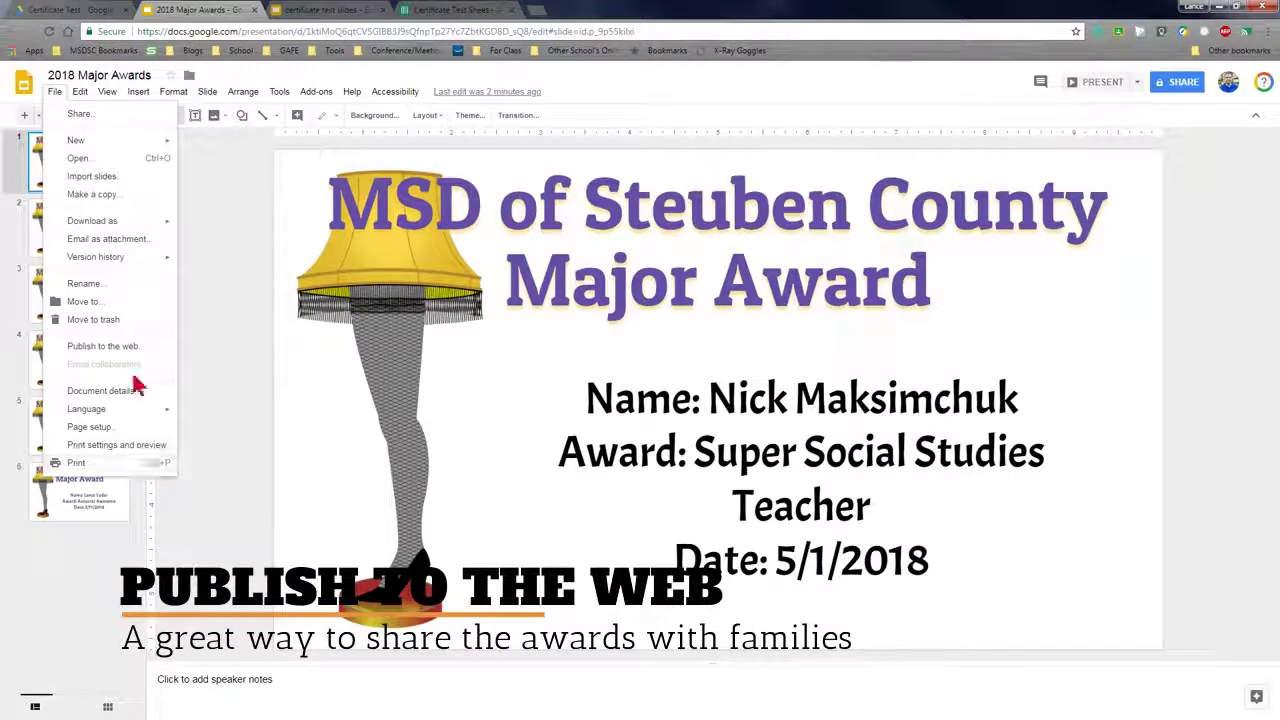
pyautogui.click(220, 355)
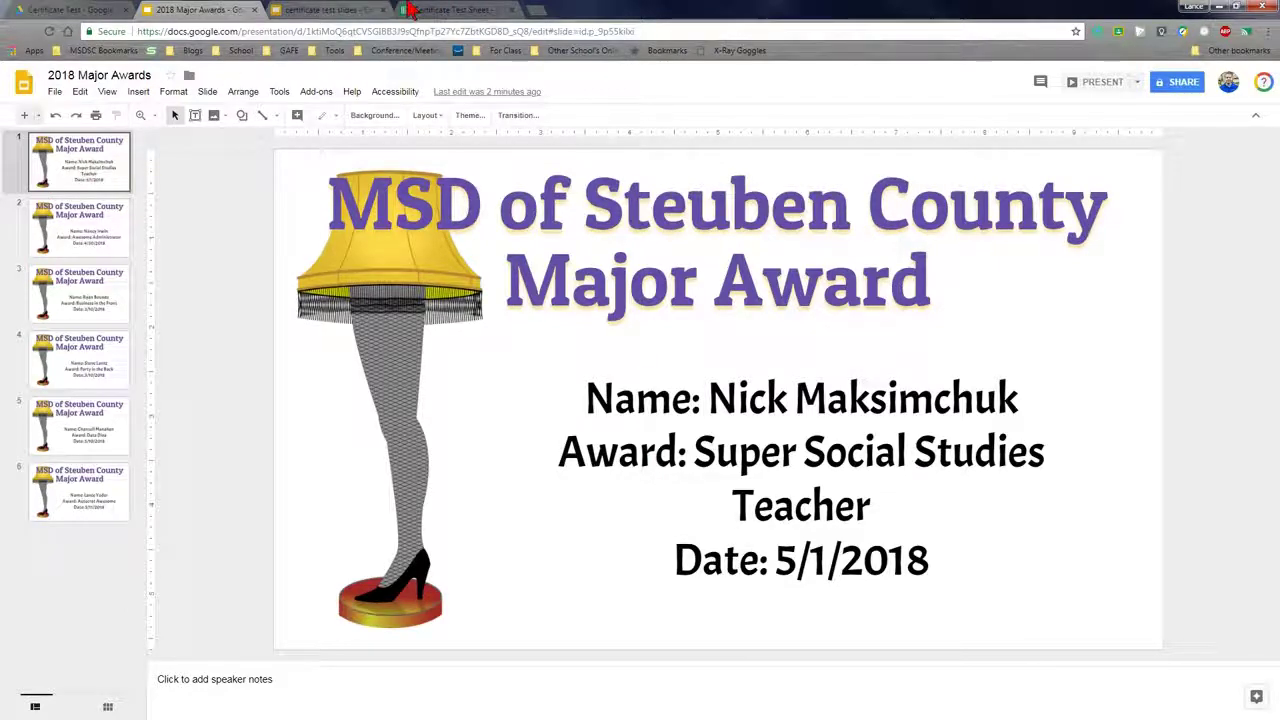
# Select cell A8 on the roster, compare the merged deck and slides template, then return to the sheet
pyautogui.click(440, 10)
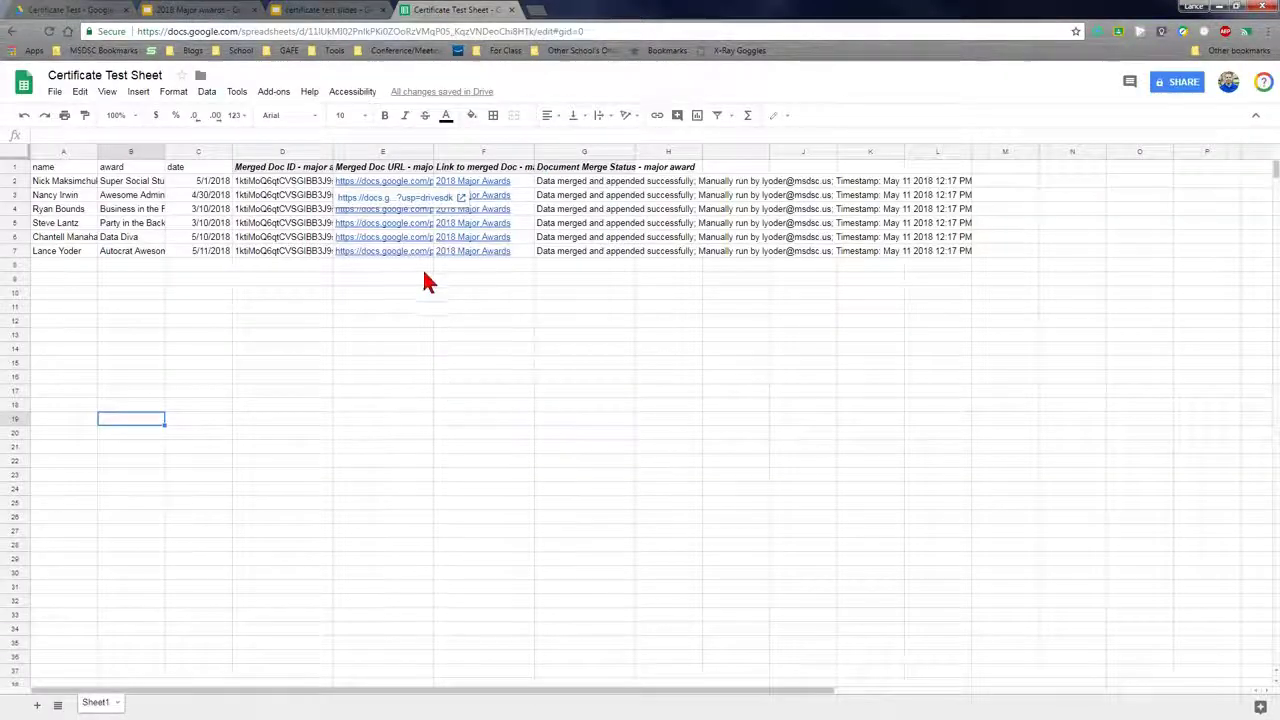
pyautogui.click(66, 266)
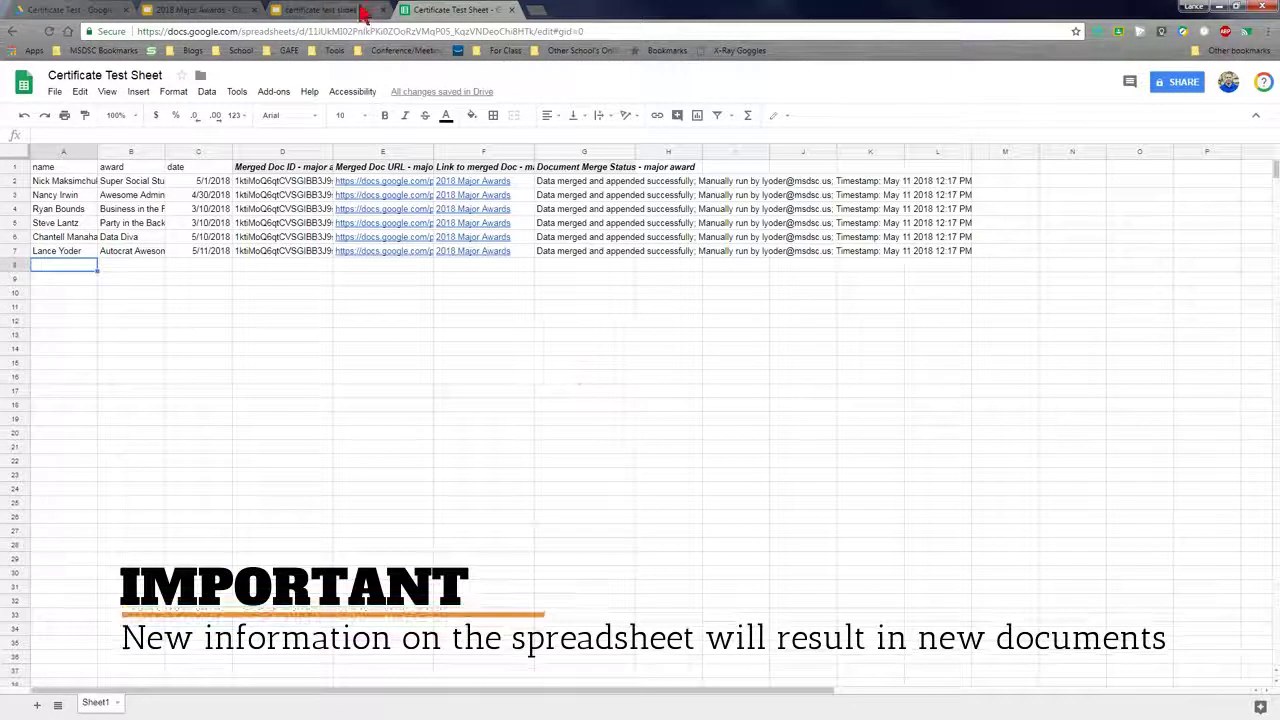
pyautogui.click(225, 10)
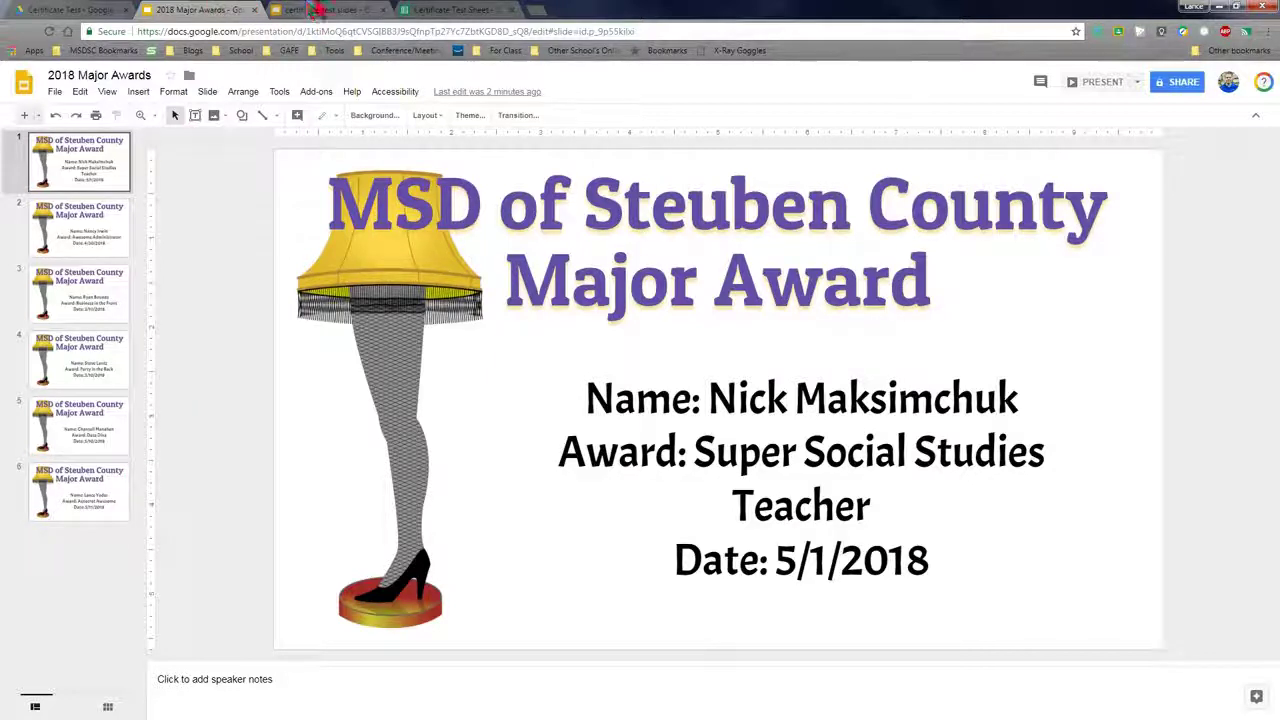
pyautogui.click(308, 10)
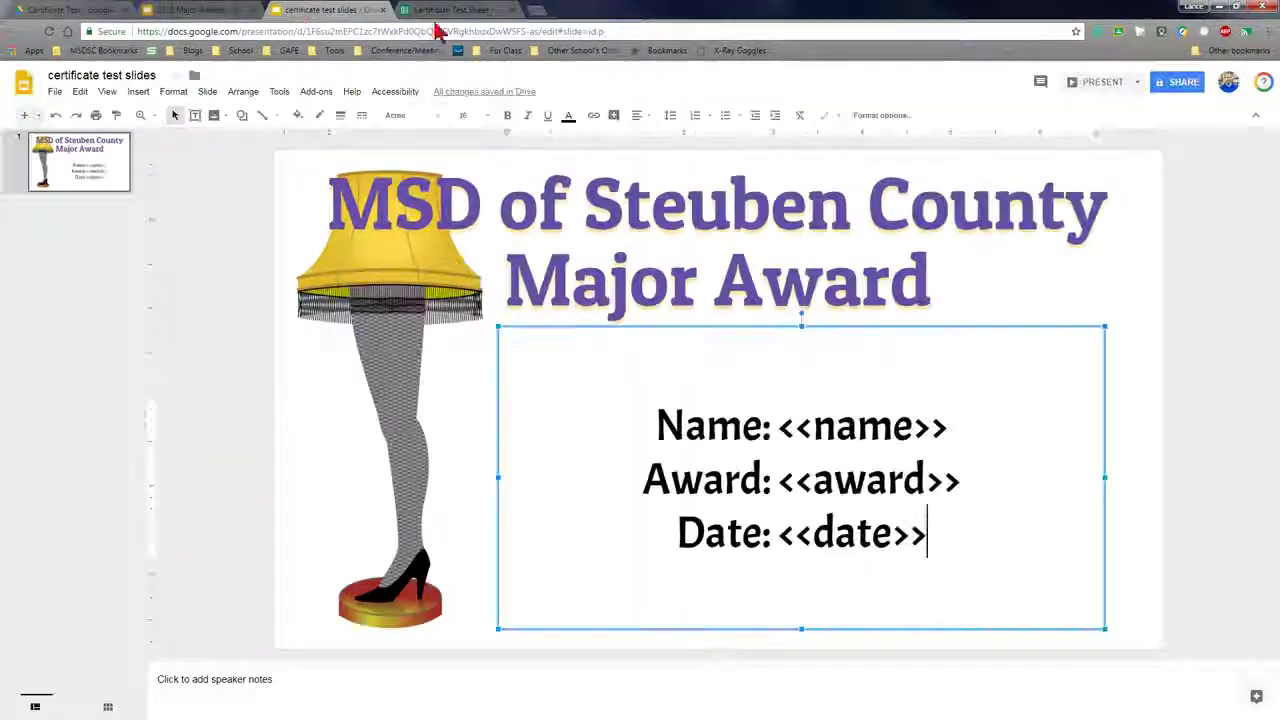
pyautogui.click(443, 12)
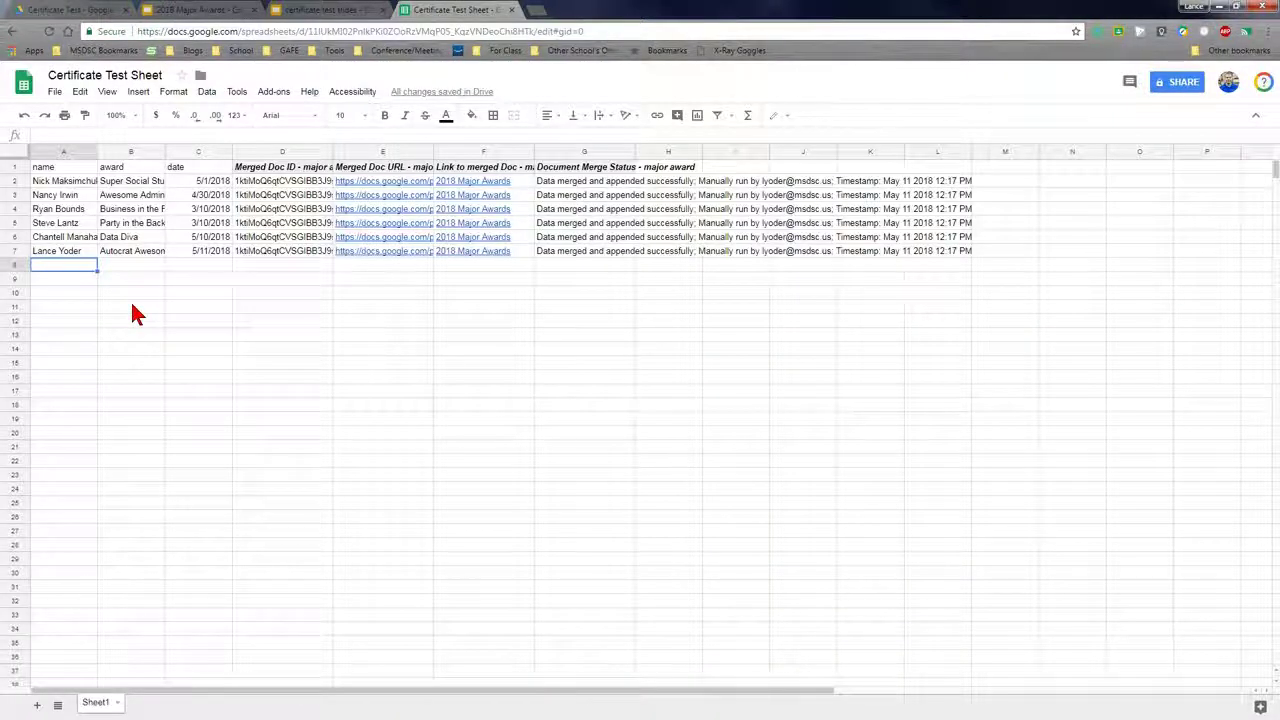
# Add rows 8–9: 'Forgotten Student' / 'I'm sorry' and 'Other forgotten student' / 'Whoops!', both dated 5/11/2018
pyautogui.write('Forgotten Student')
pyautogui.press('Tab')
pyautogui.write("I'm sorry")
pyautogui.press('Tab')
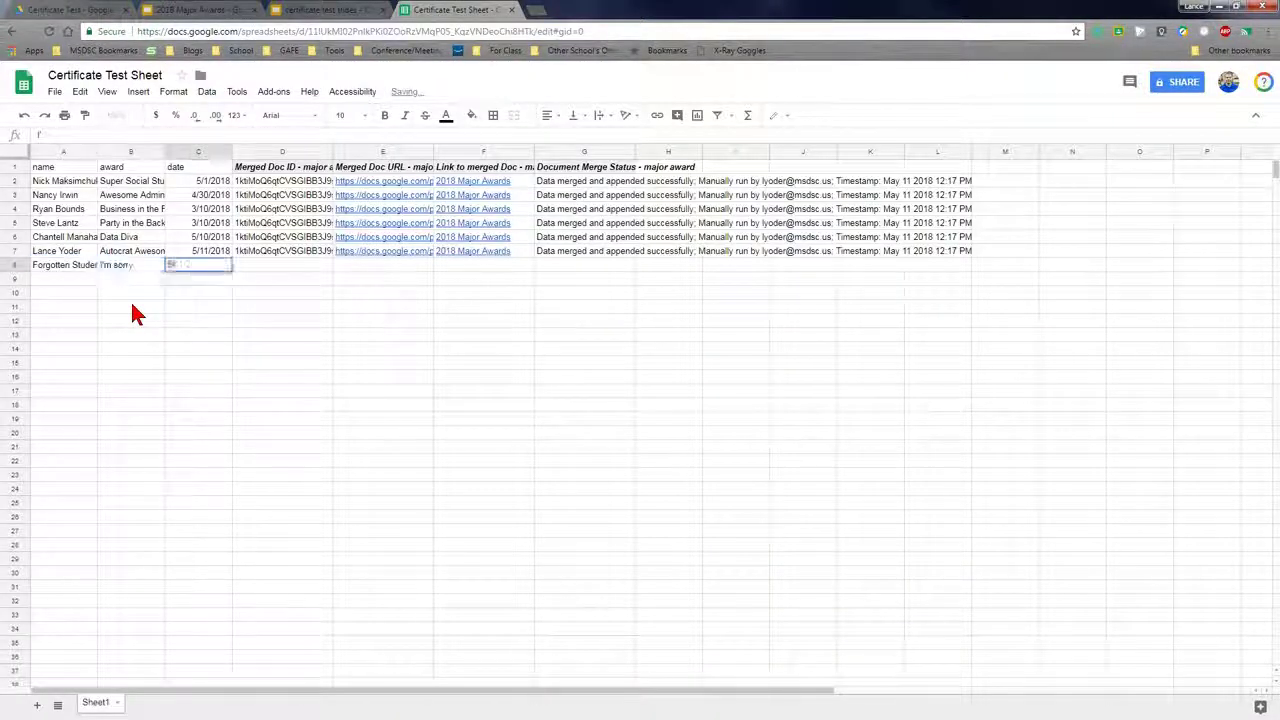
pyautogui.write('5/11/2018')
pyautogui.click(88, 279)
pyautogui.write('Other forgotten student')
pyautogui.press('Tab')
pyautogui.write('Whoops!')
pyautogui.press('Tab')
pyautogui.write('5/11/2018')
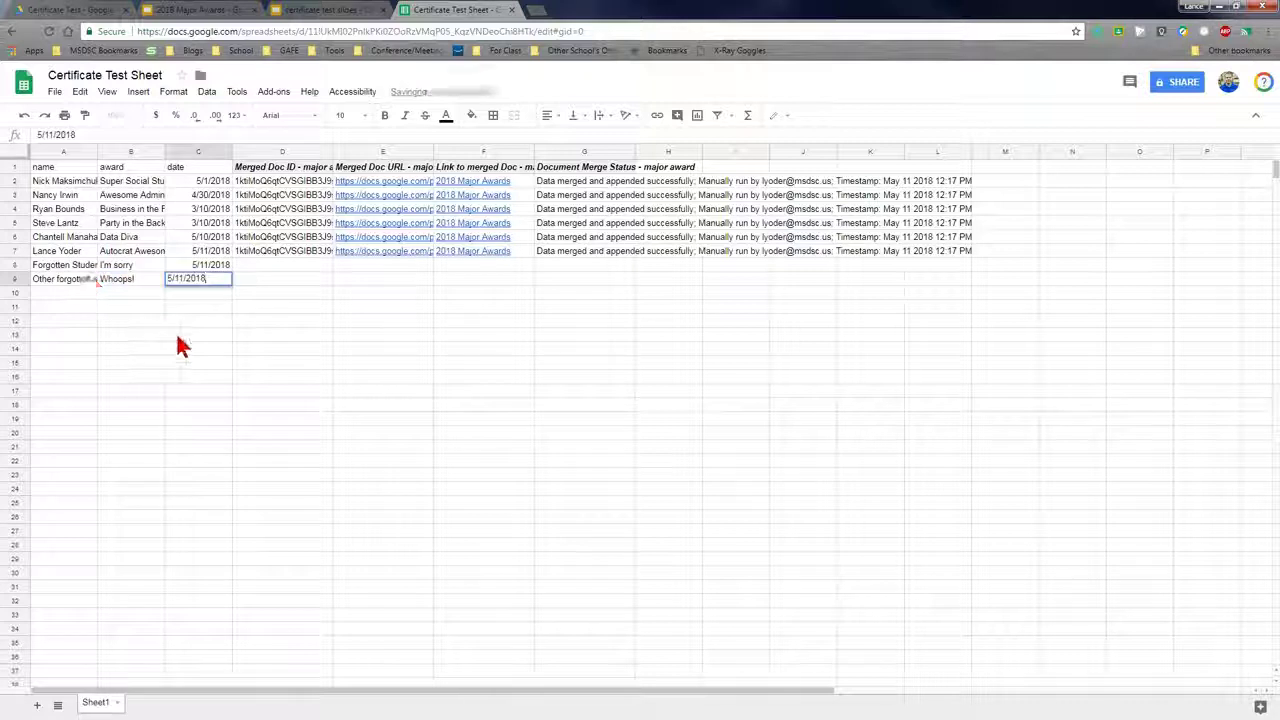
pyautogui.click(177, 343)
# Rerun the major award job through Add-ons > autoCrat, then view the Certificate Test Drive folder
pyautogui.click(208, 93)
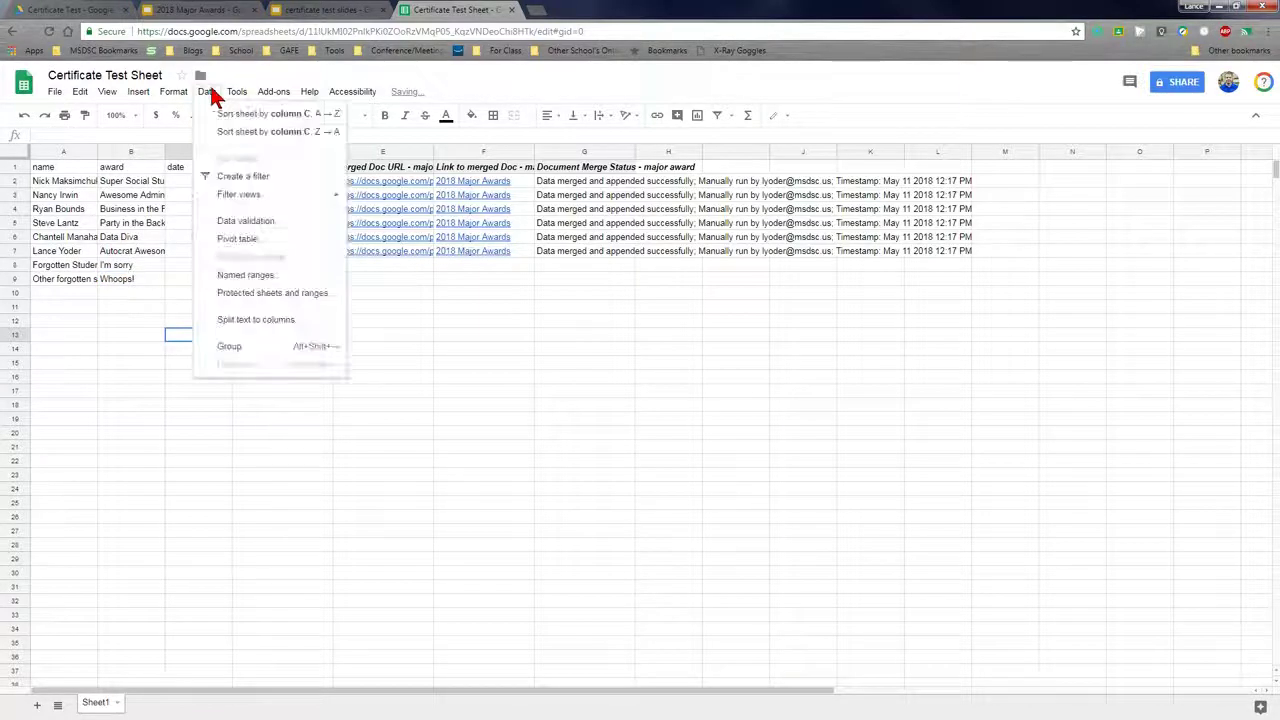
pyautogui.moveTo(265, 94)
pyautogui.moveTo(292, 158)
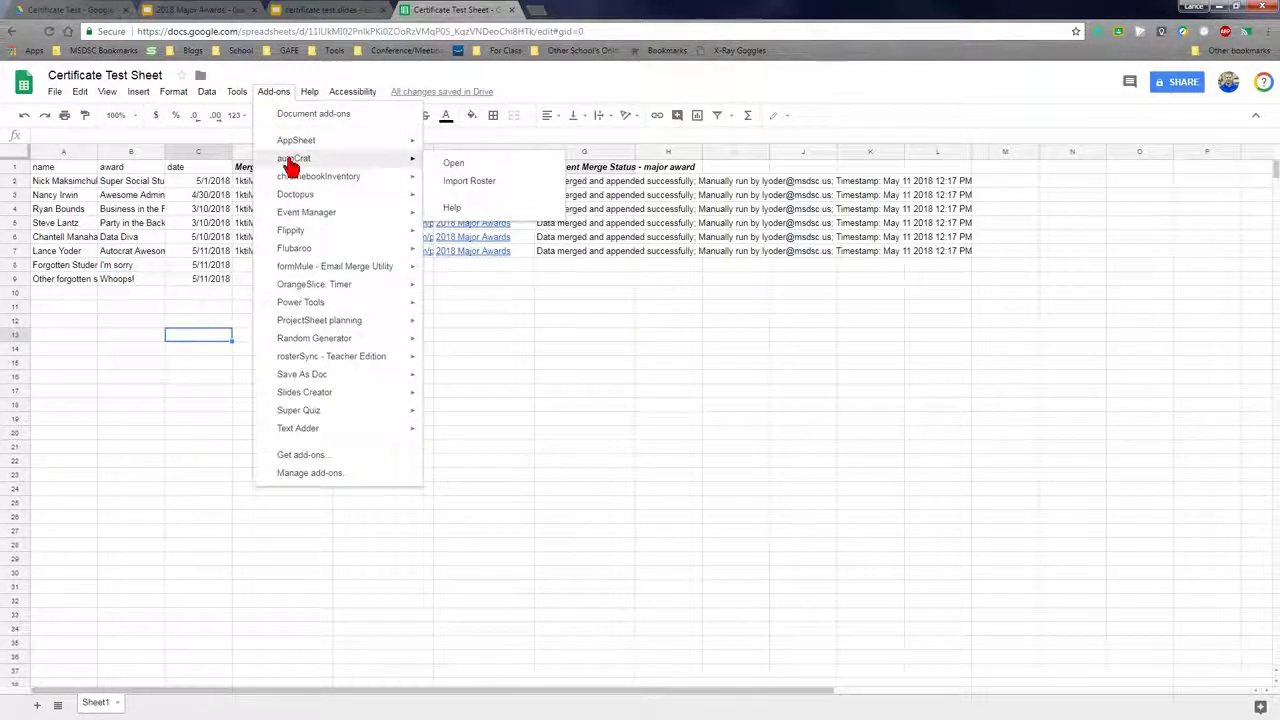
pyautogui.click(441, 160)
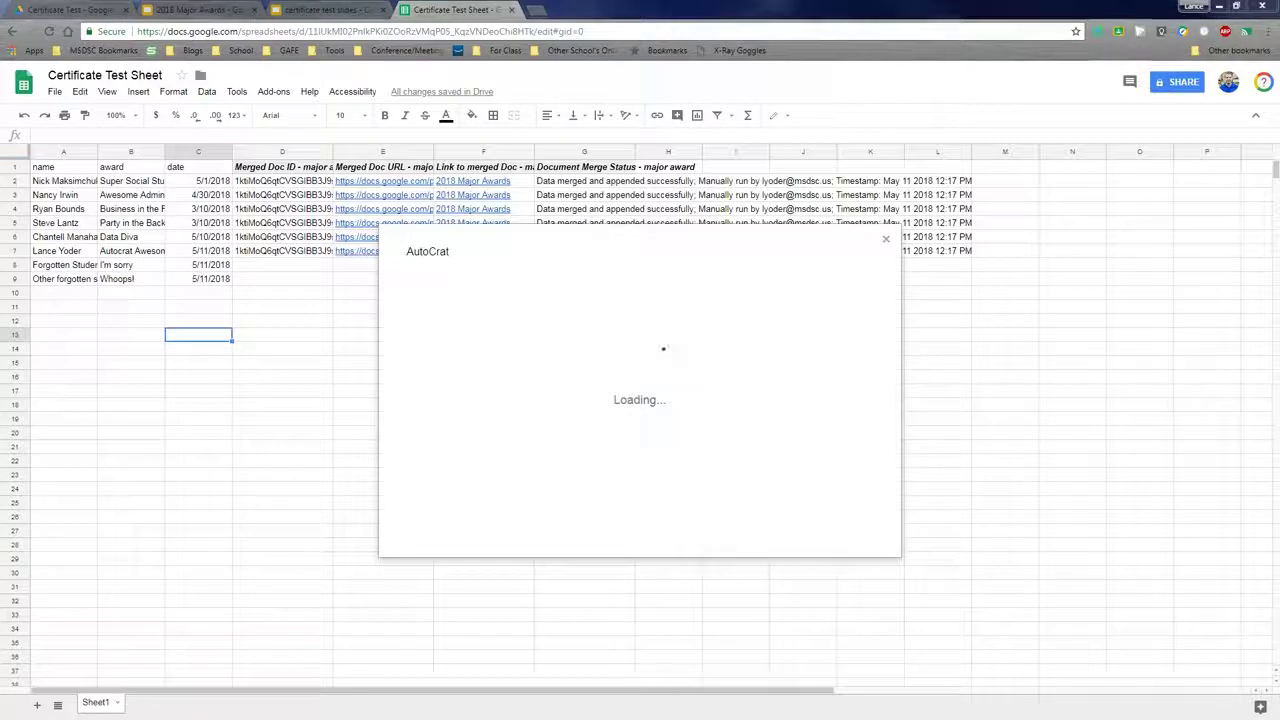
pyautogui.click(614, 417)
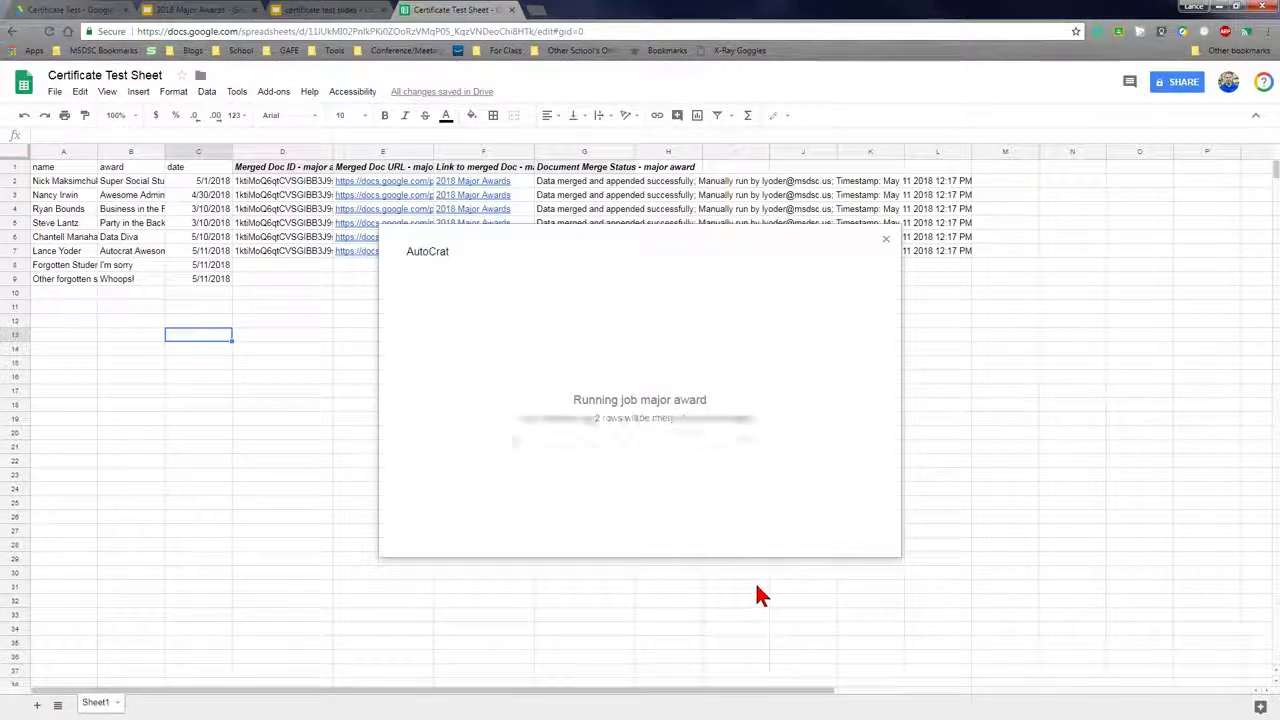
pyautogui.click(886, 249)
pyautogui.click(70, 10)
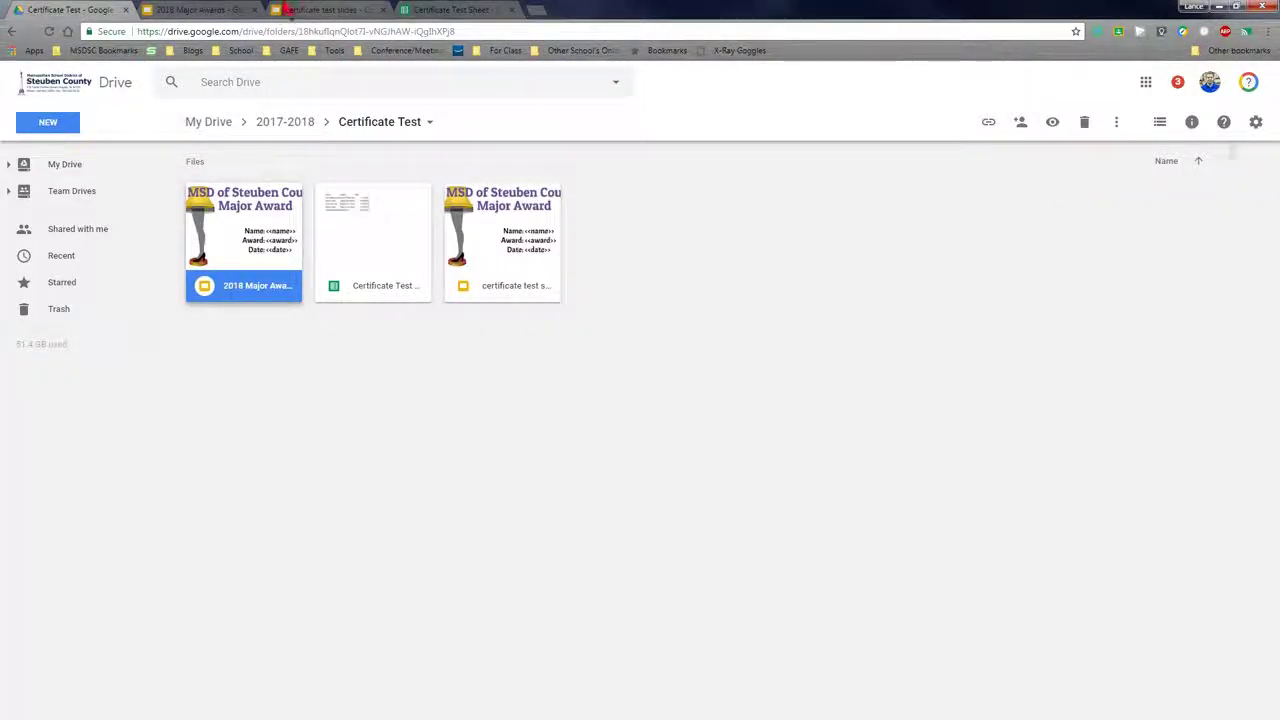
# Open row 8's new merged deck from E8 in a new tab, compare with the original deck, and return
pyautogui.click(362, 267)
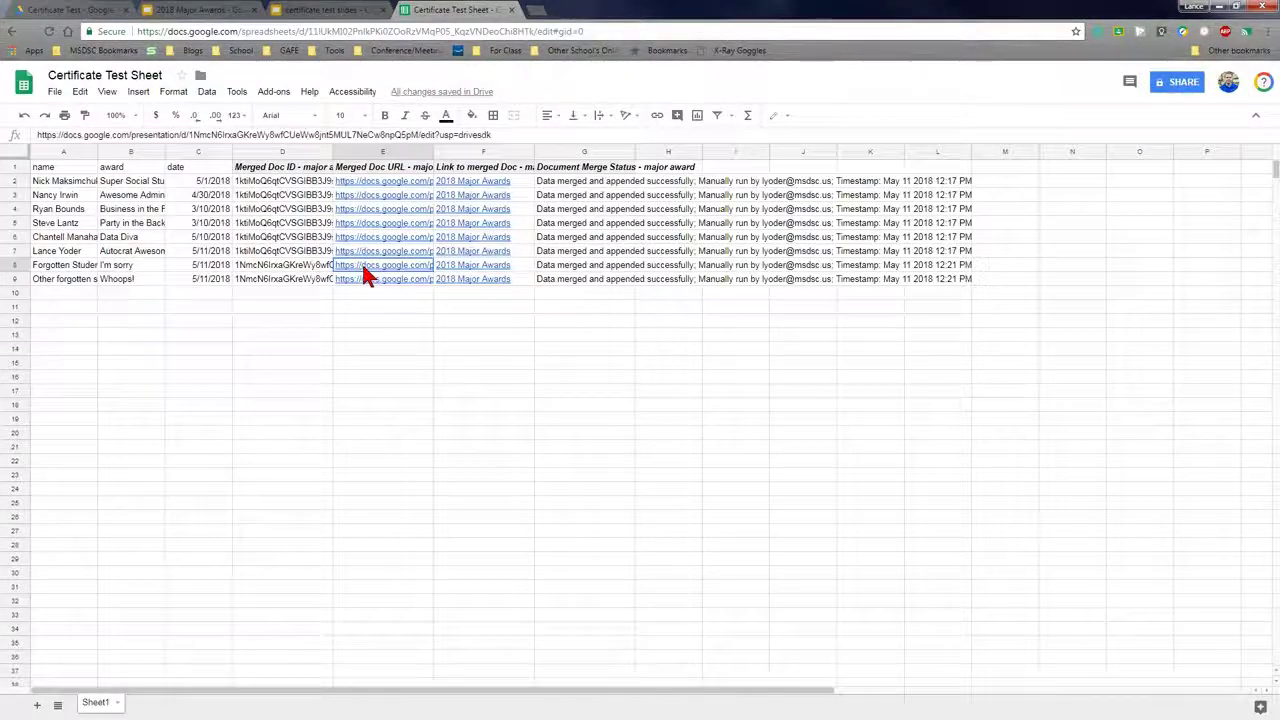
pyautogui.click(372, 255)
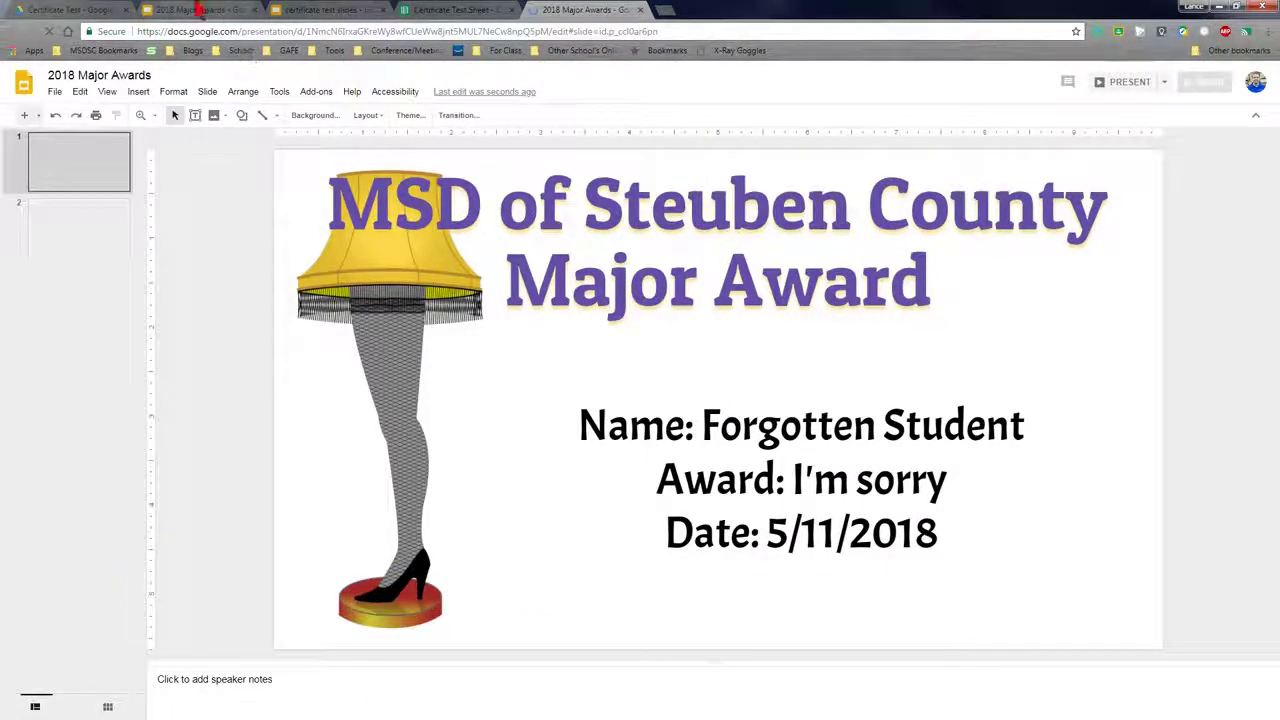
pyautogui.click(200, 10)
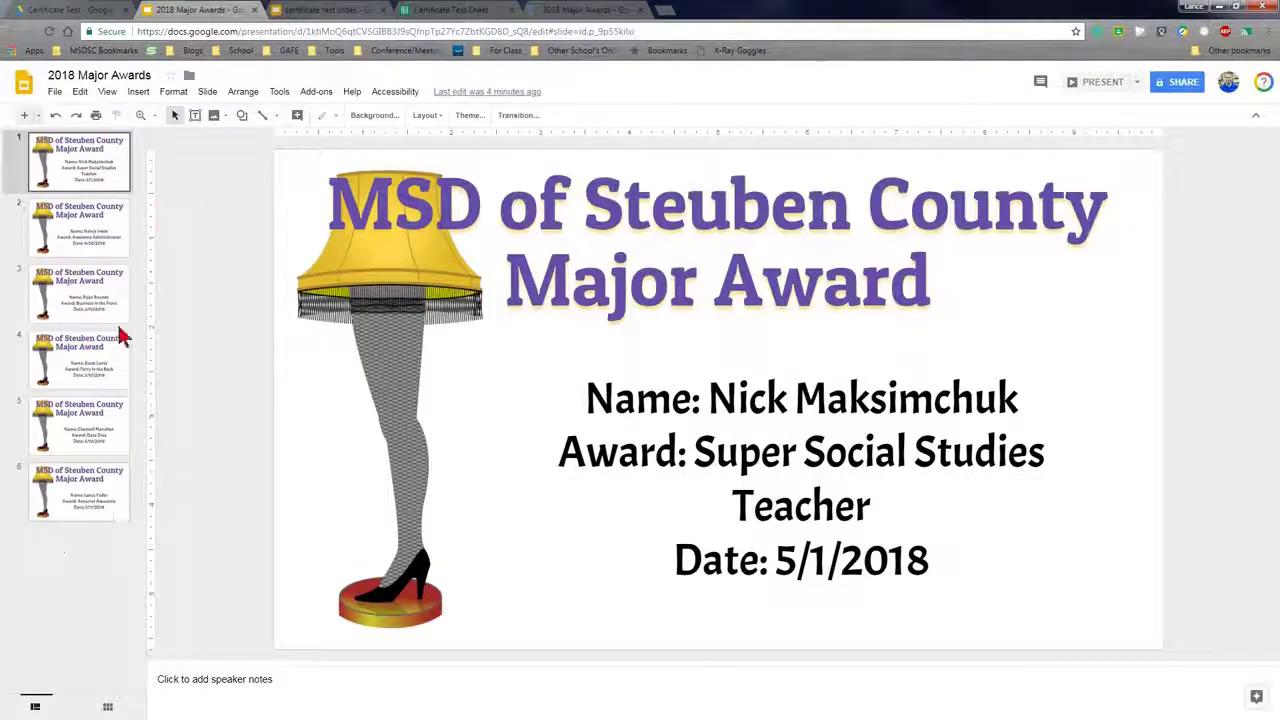
pyautogui.click(412, 10)
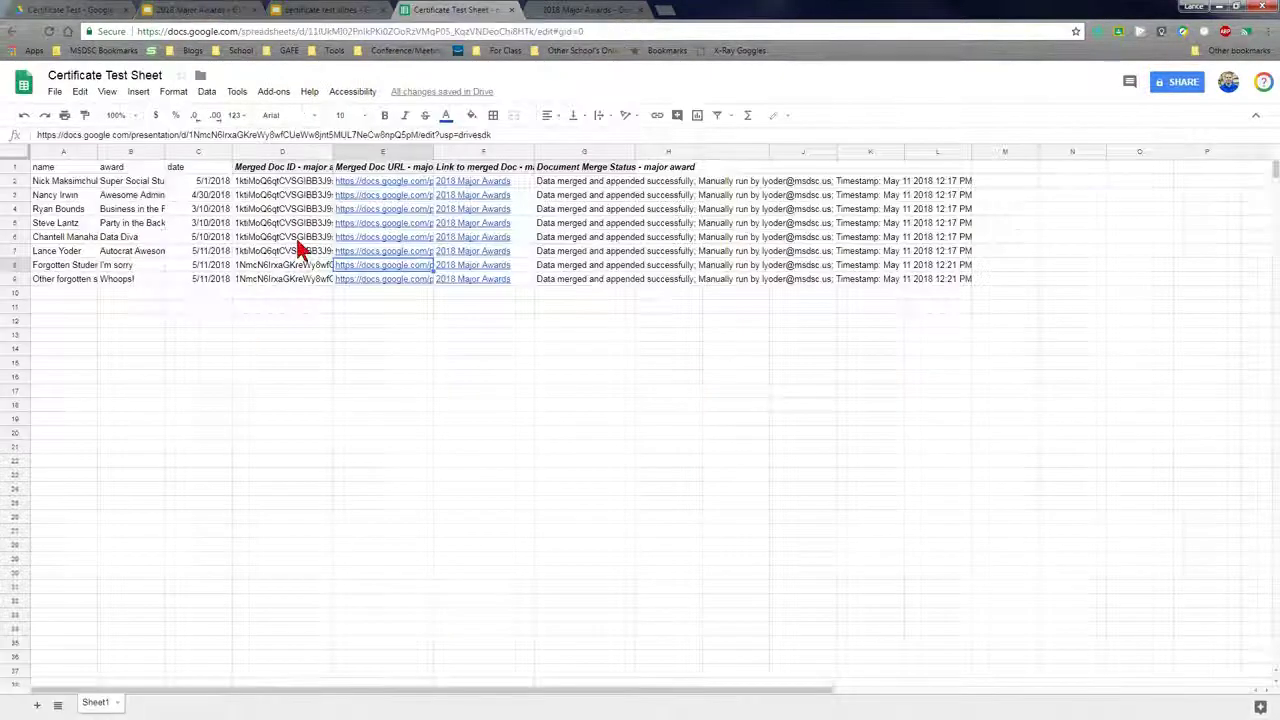
pyautogui.click(373, 268)
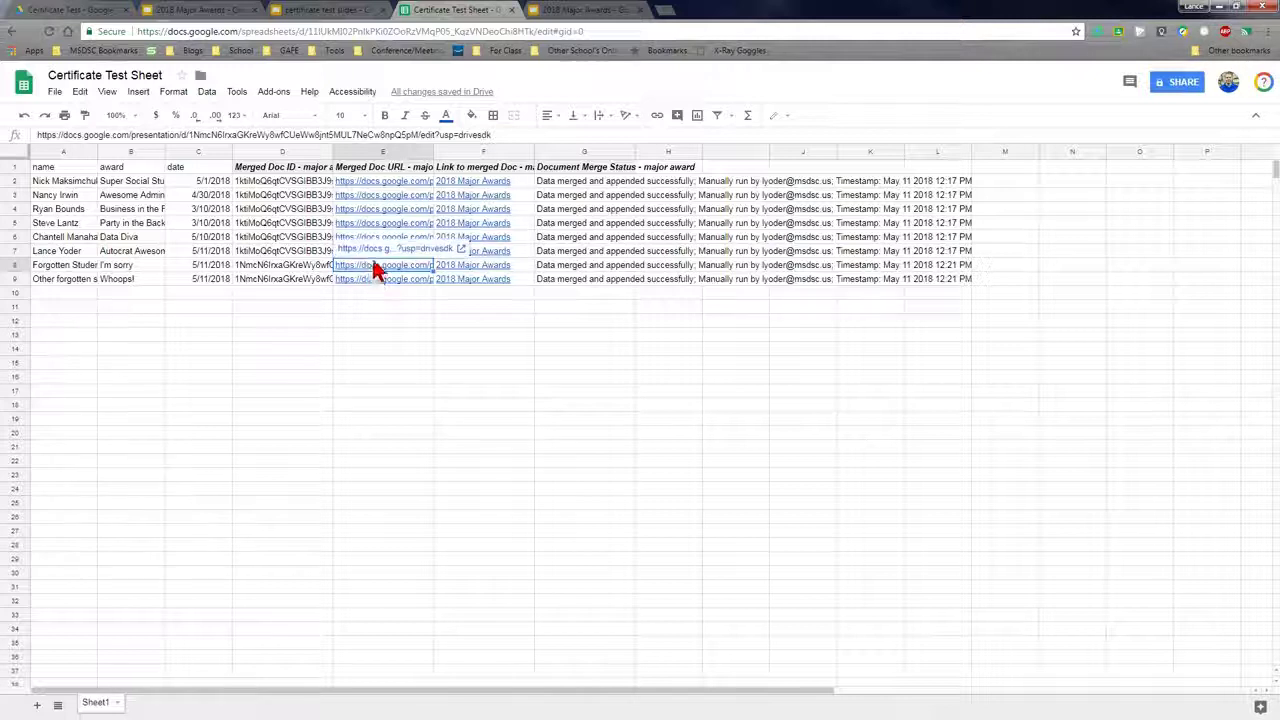